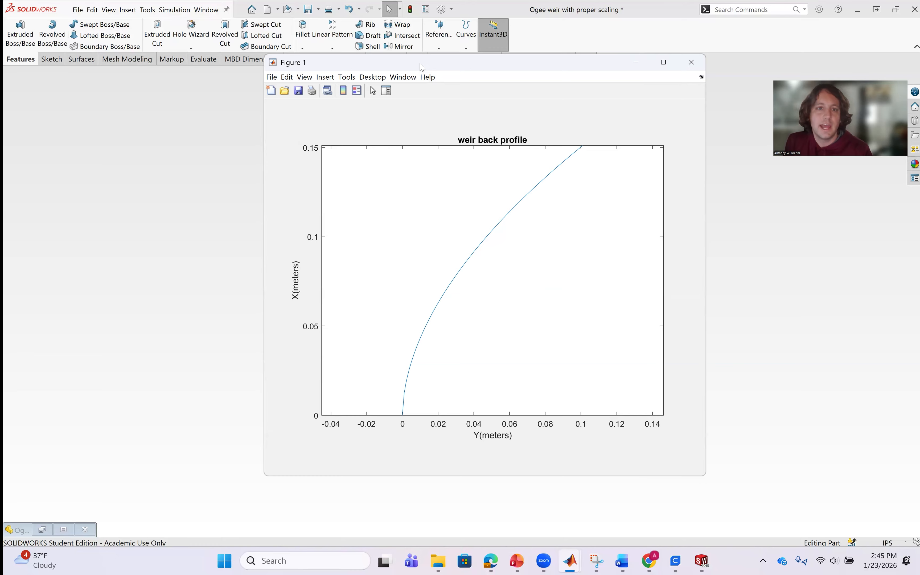
Capture the weir back profile plot as a screenshot with Snipping Tool and close the figure window.
left_click_drag(421, 68, 416, 48)
left_click(291, 561)
type("sn")
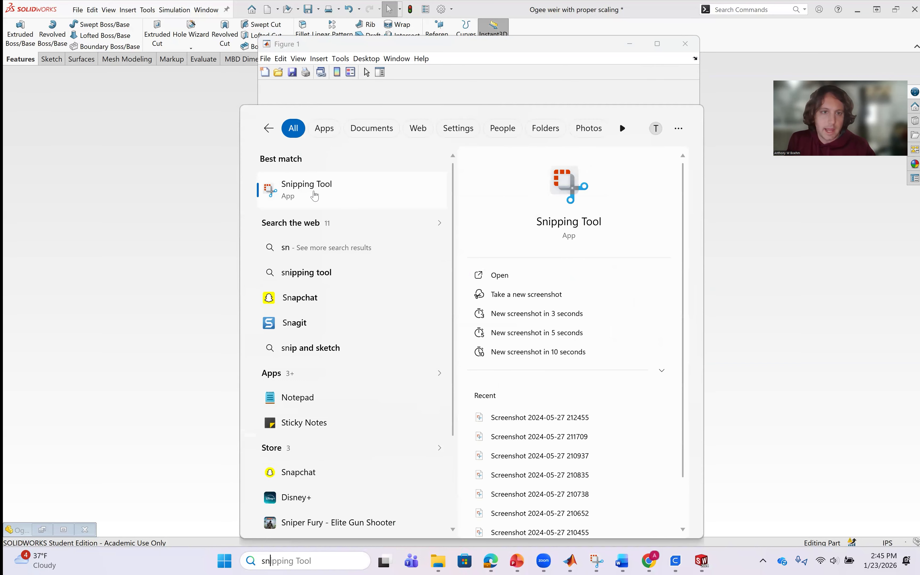
left_click(314, 196)
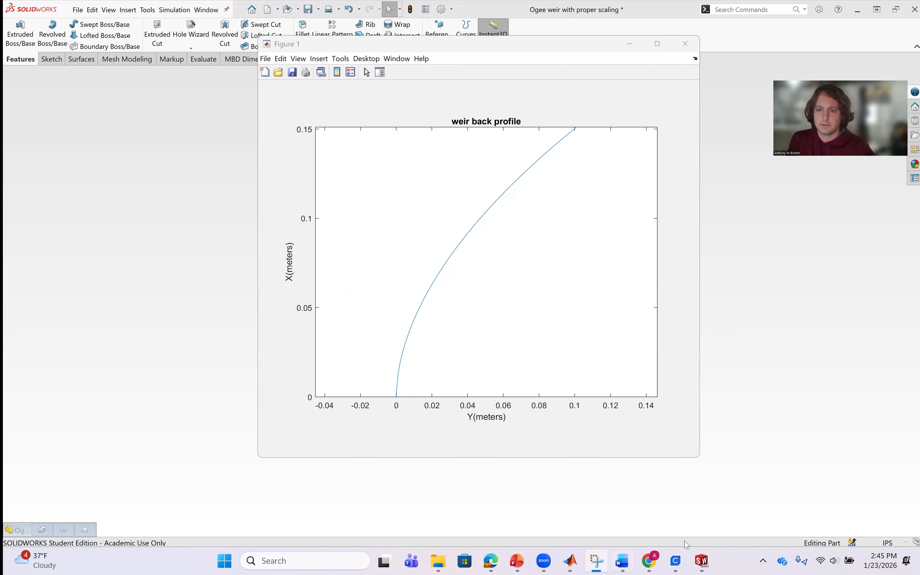
mouse_move(476, 246)
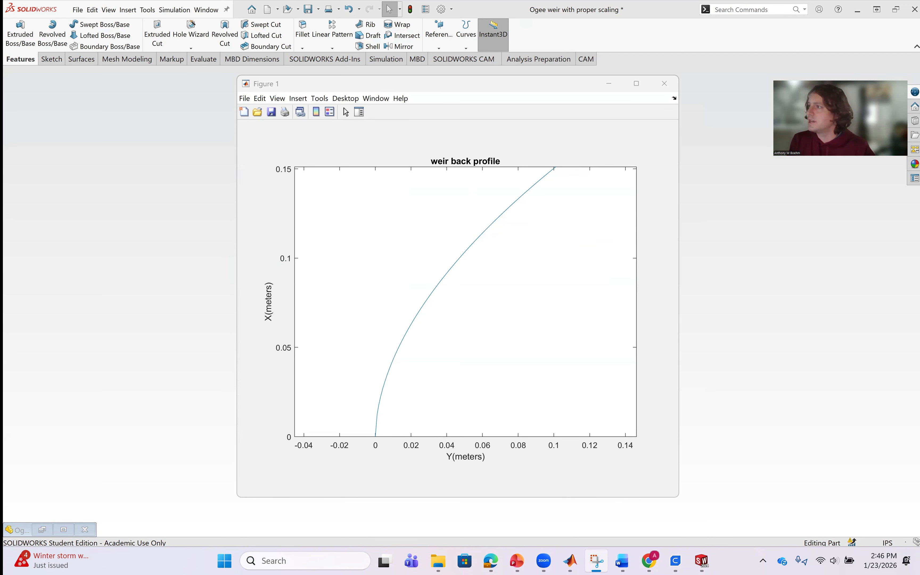
key("super+shift+s")
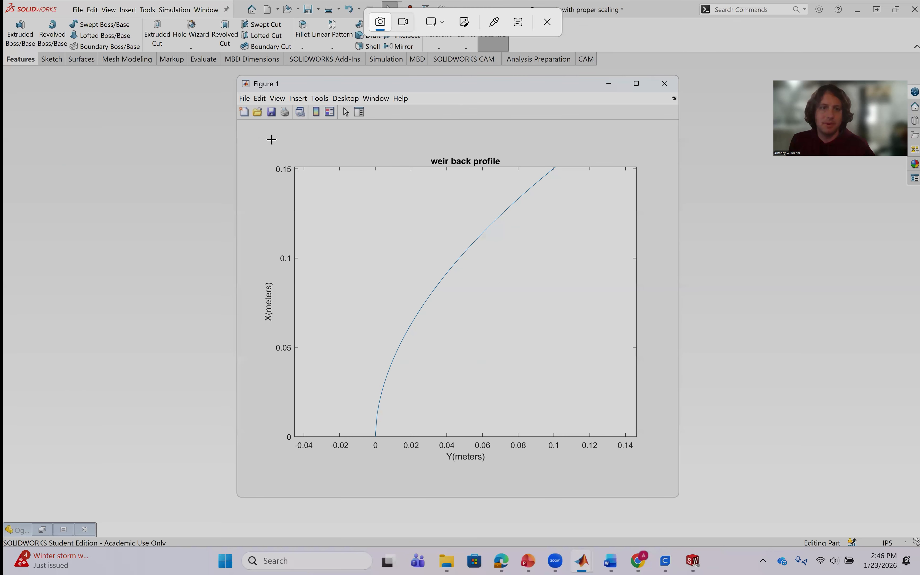
left_click_drag(258, 138, 621, 444)
left_click_drag(657, 474, 656, 474)
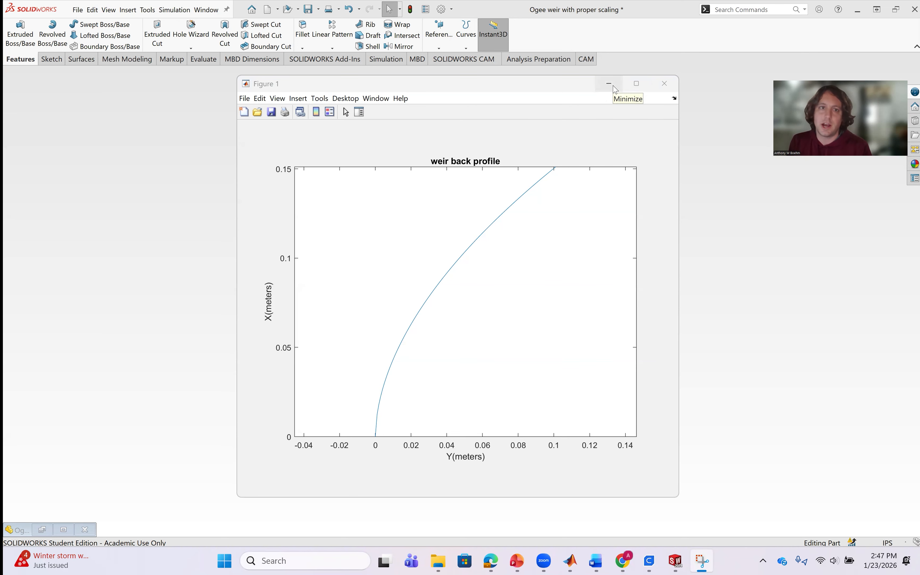
left_click(670, 84)
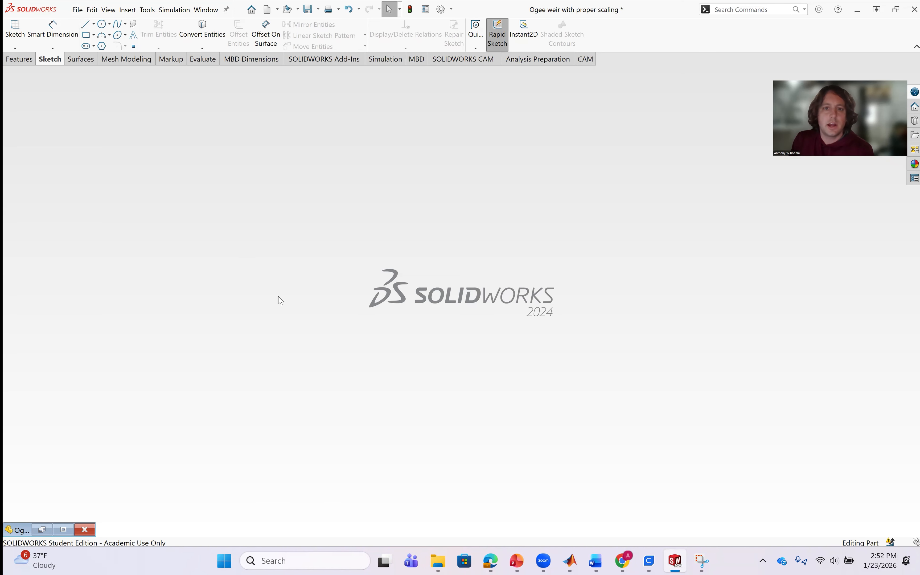
Create a new part document and start a sketch on the Front Plane.
left_click(78, 14)
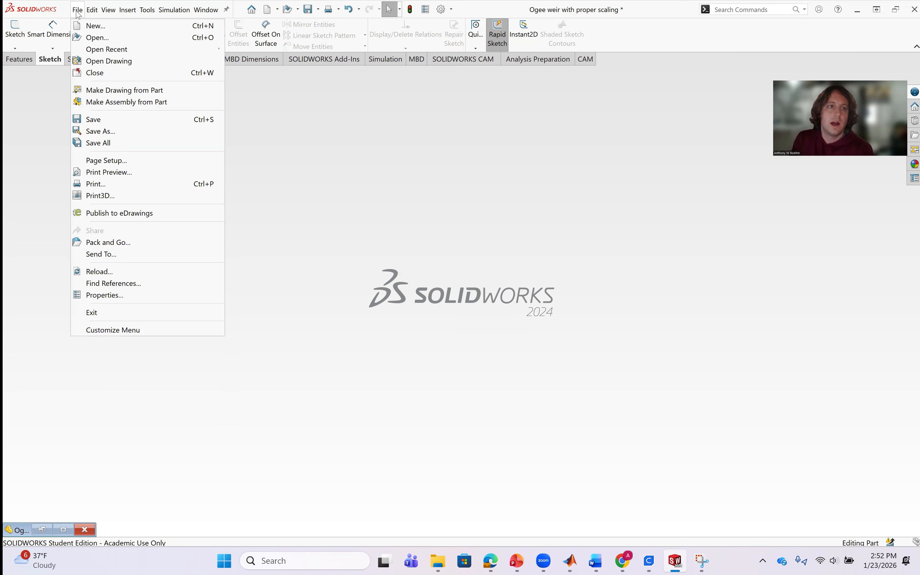
left_click(78, 30)
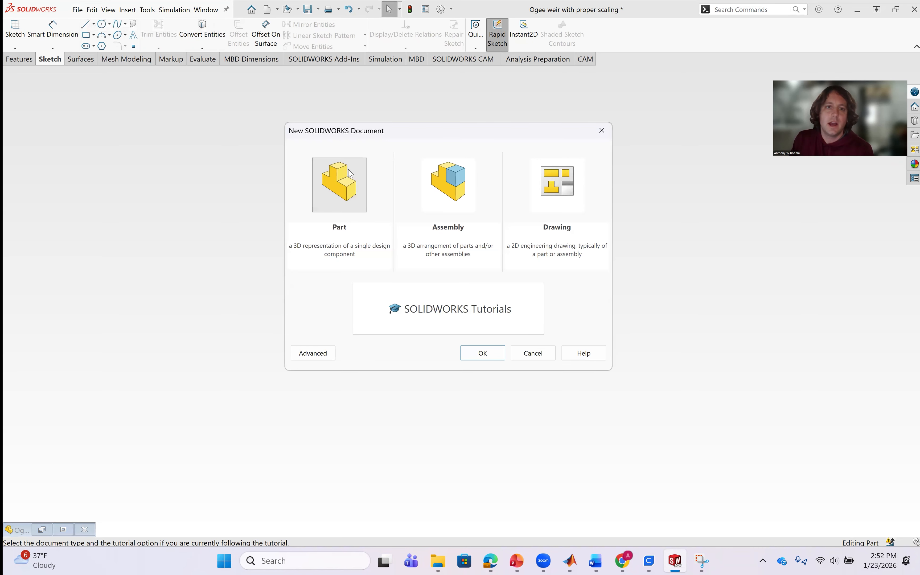
left_click(462, 354)
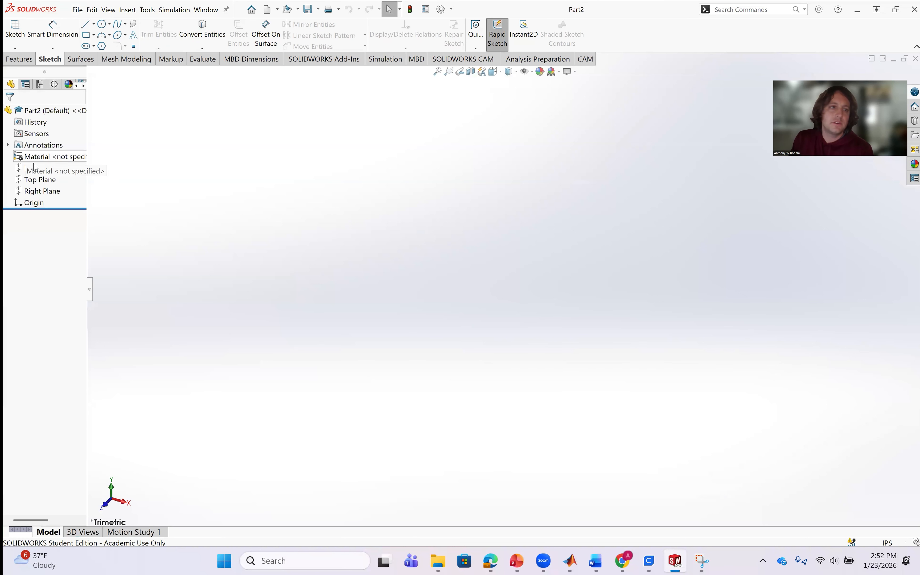
left_click(34, 167)
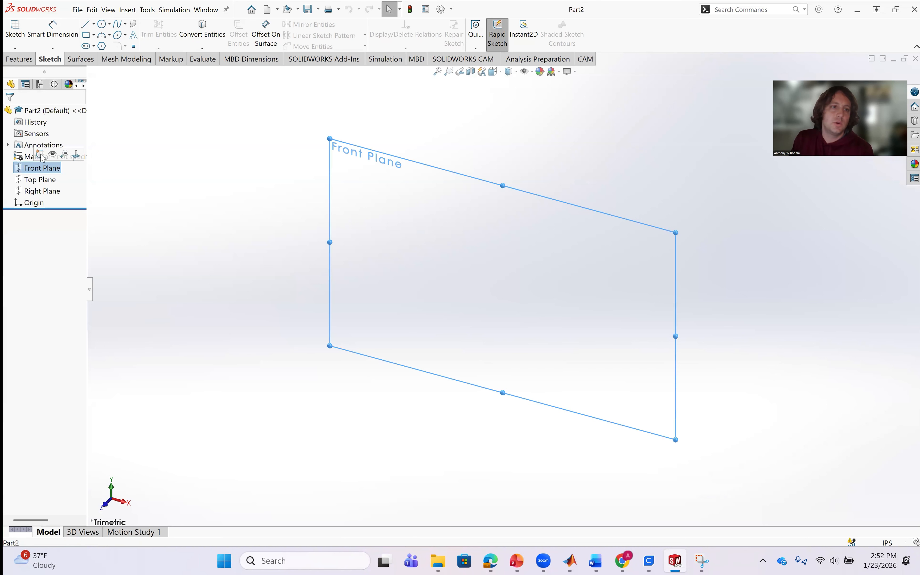
left_click(41, 154)
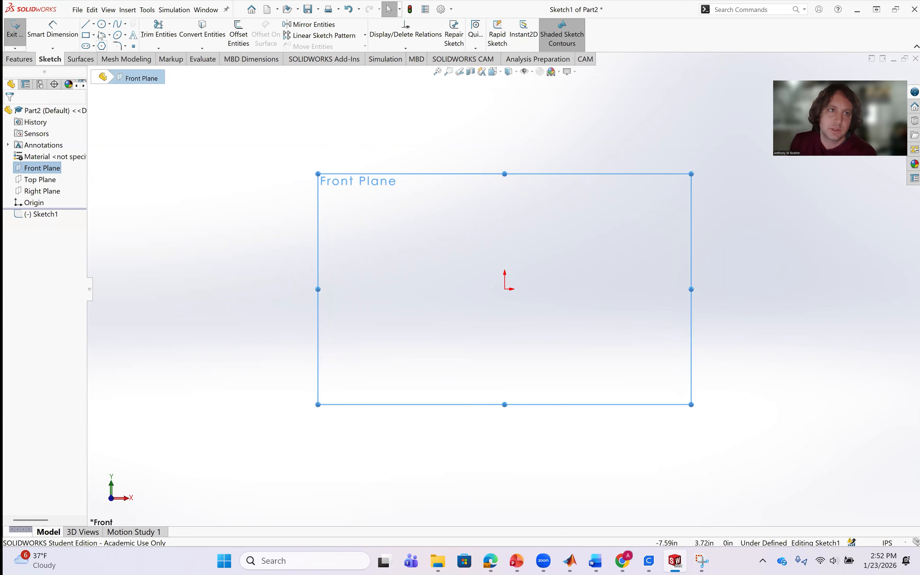
left_click(93, 24)
left_click(97, 49)
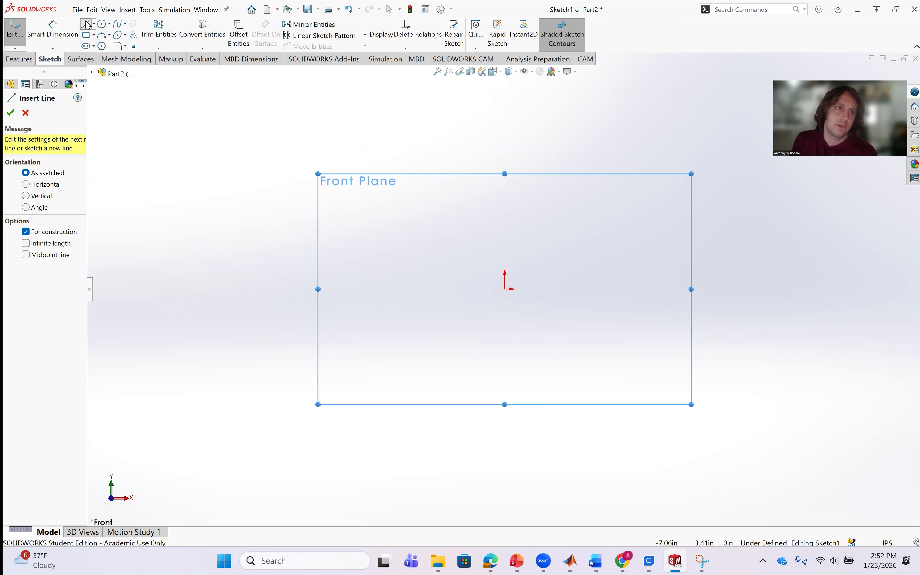
left_click(94, 26)
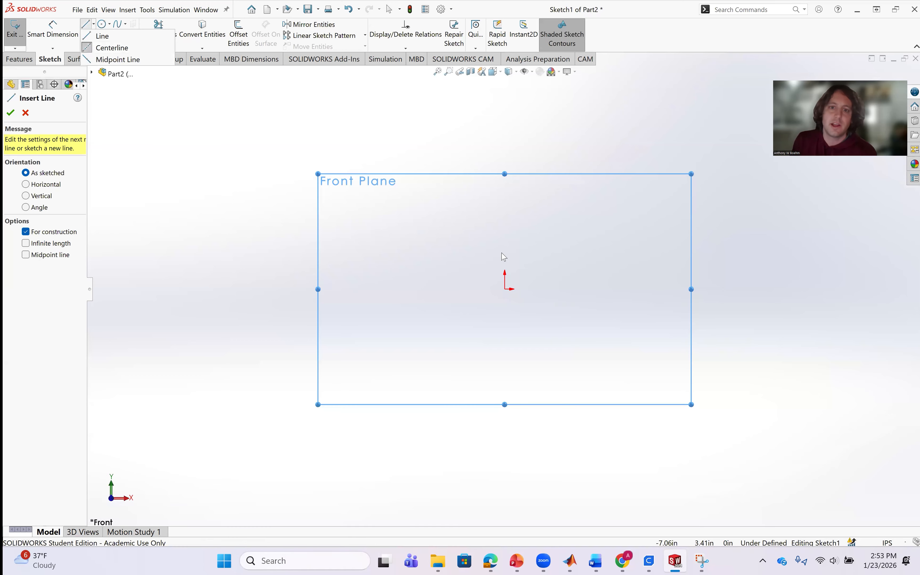
left_click(484, 280)
left_click(482, 277)
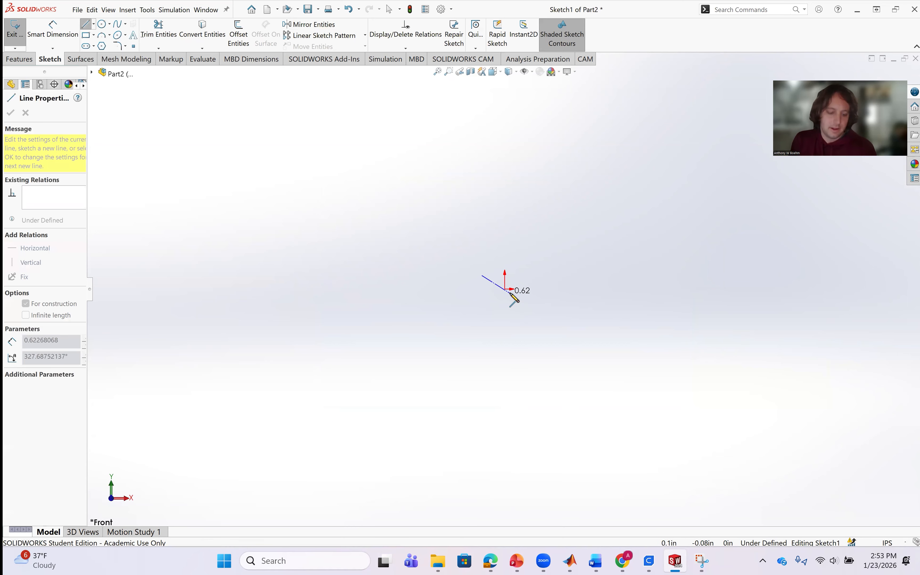
key("Escape")
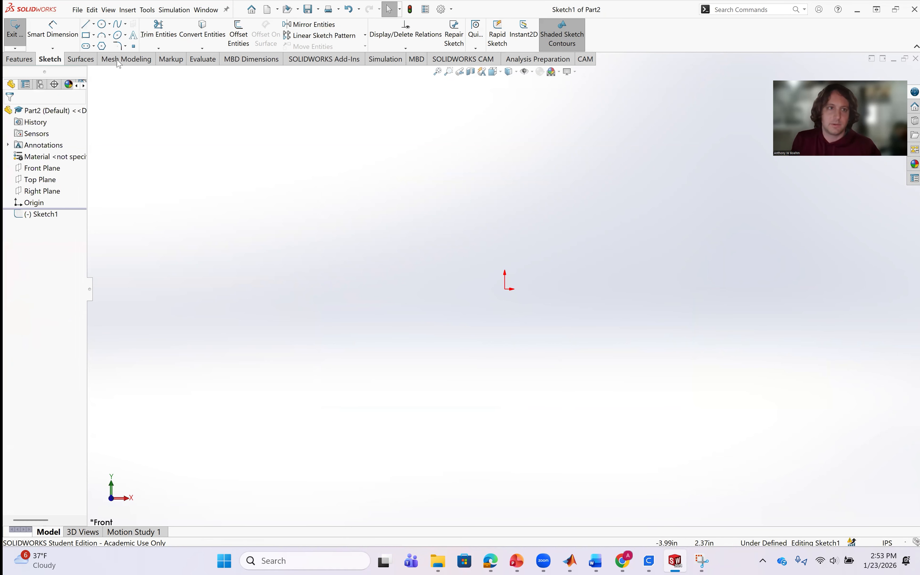
Sketch a vertical centerline about 2.84 in long upward from the origin.
left_click(94, 25)
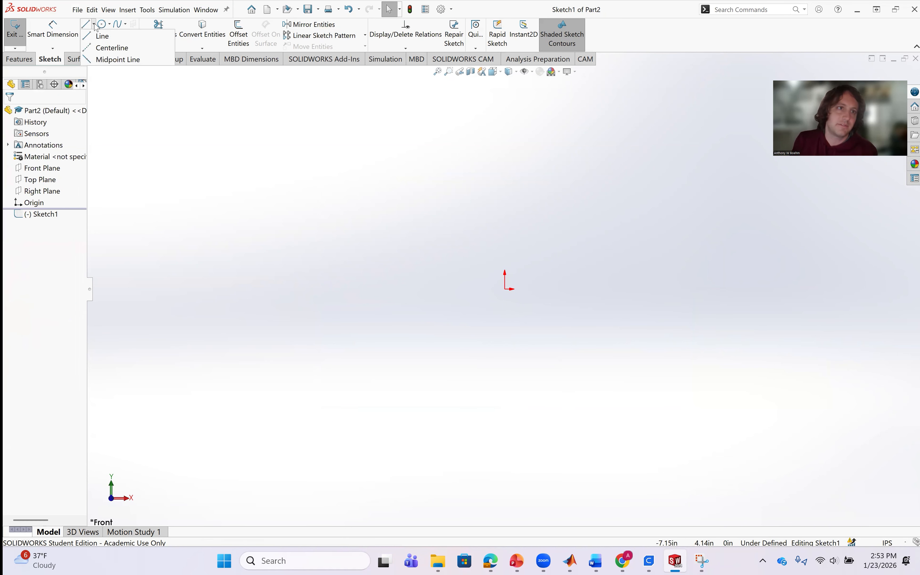
left_click(95, 49)
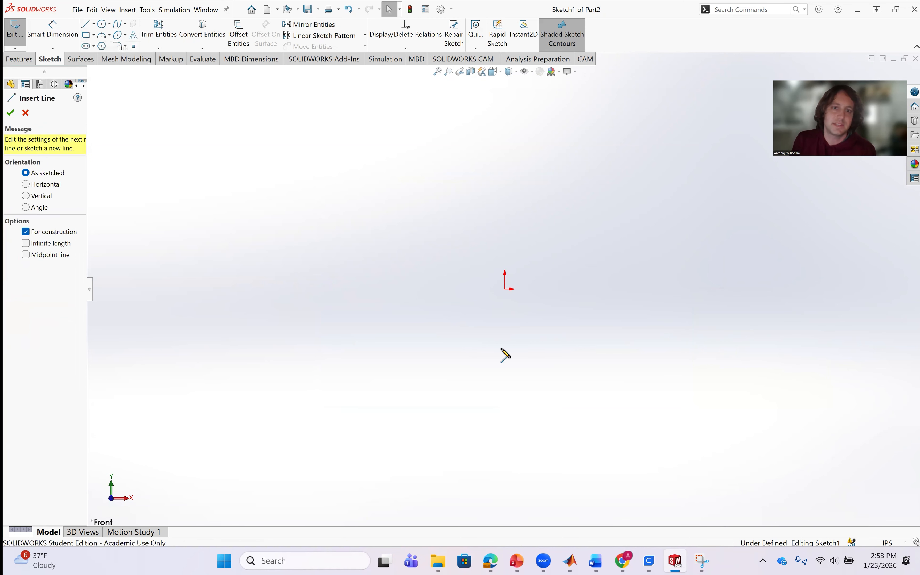
left_click(505, 290)
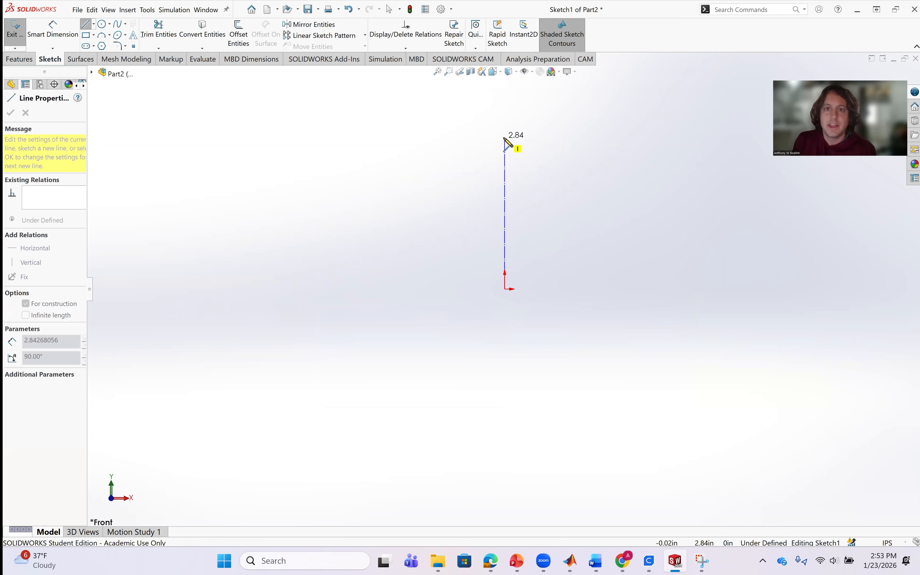
left_click(505, 137)
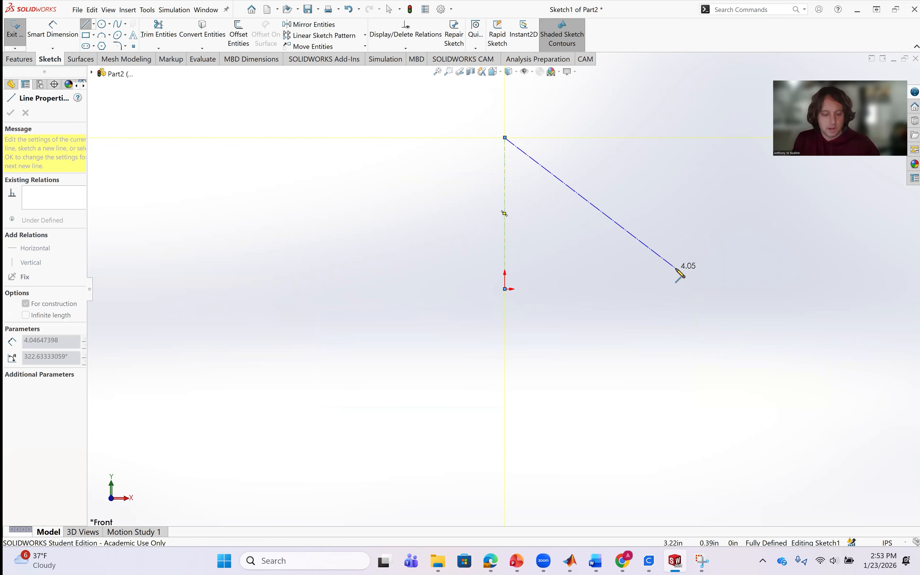
key("Escape")
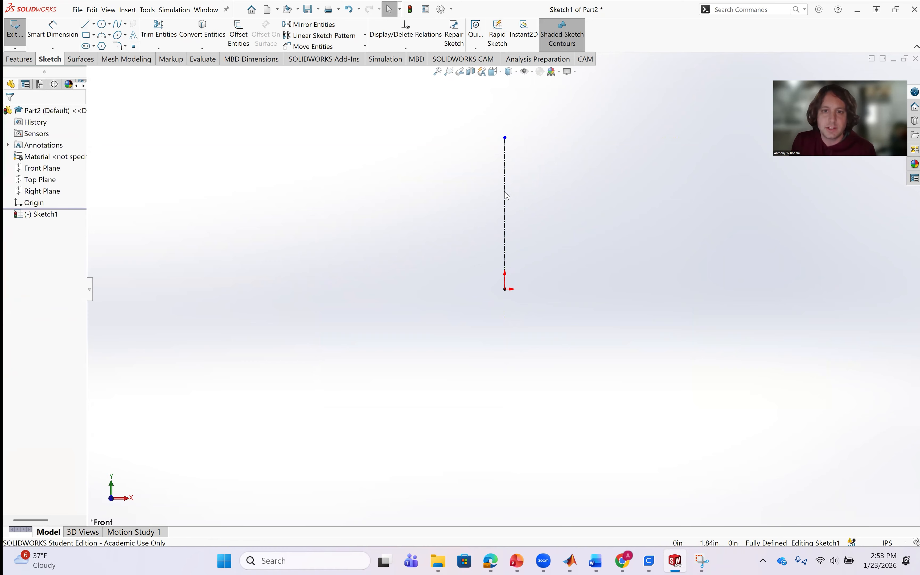
left_click(507, 224)
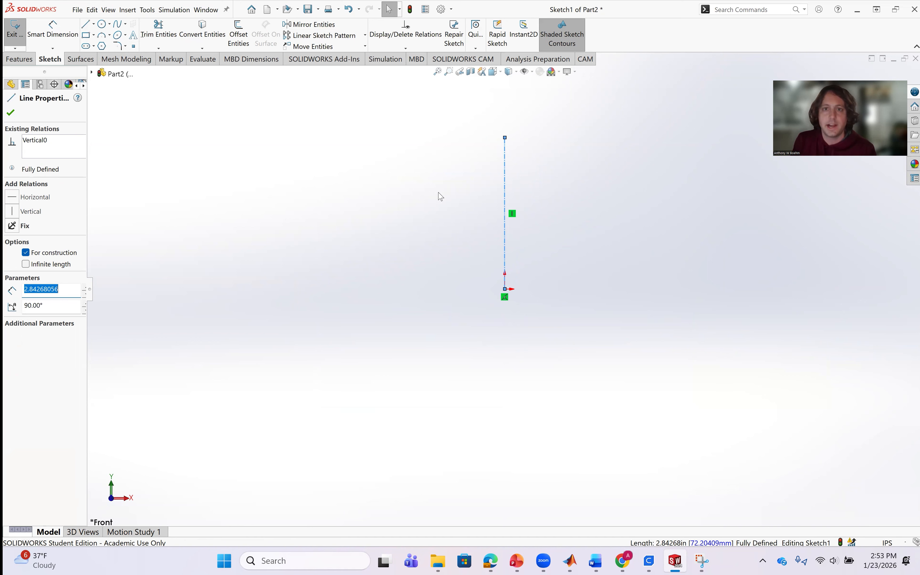
left_click(315, 245)
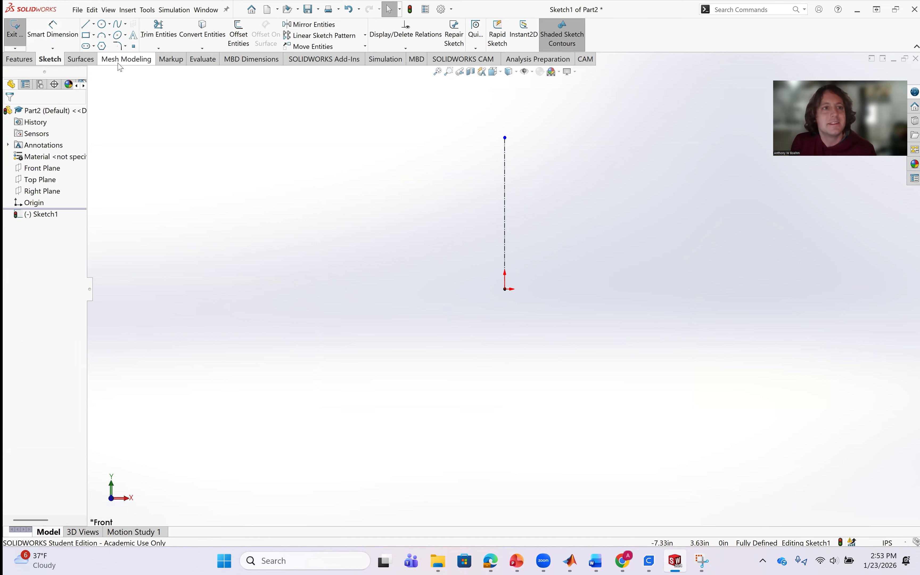
Dimension the vertical centerline's length to 4 in, with the dimension placed to its left.
left_click(53, 36)
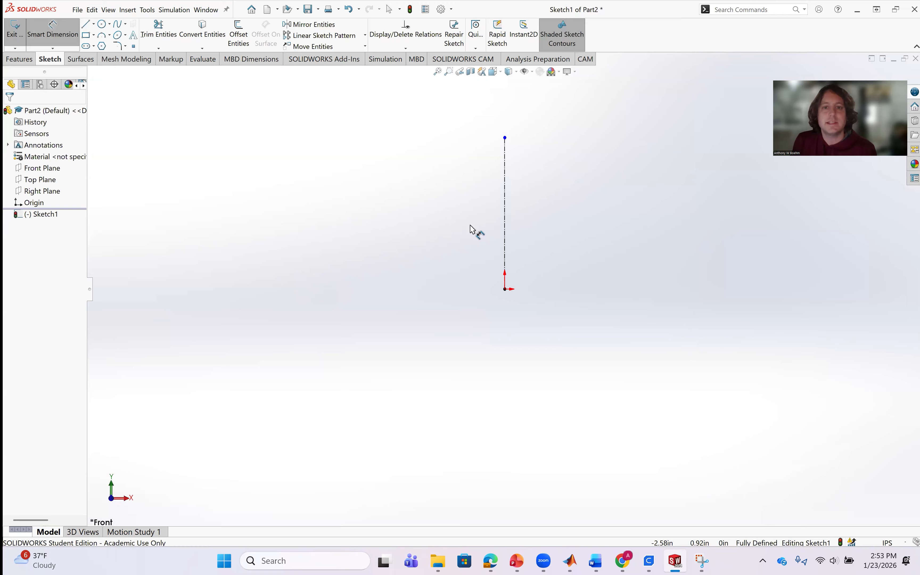
left_click(505, 212)
left_click(415, 217)
type("4")
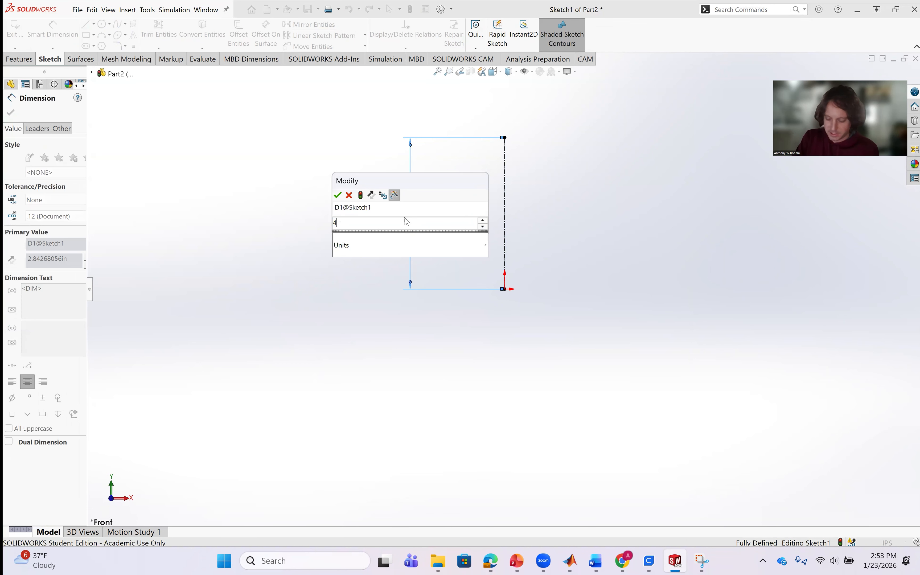
key("Return")
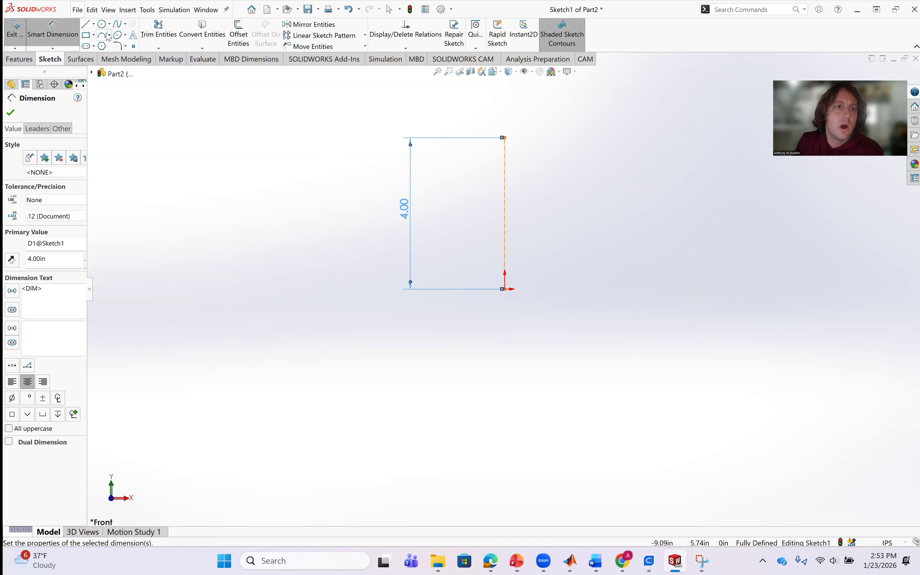
Sketch a horizontal centerline about 2.12 in long to the right from the vertical centerline's upper end.
left_click(94, 24)
left_click(94, 26)
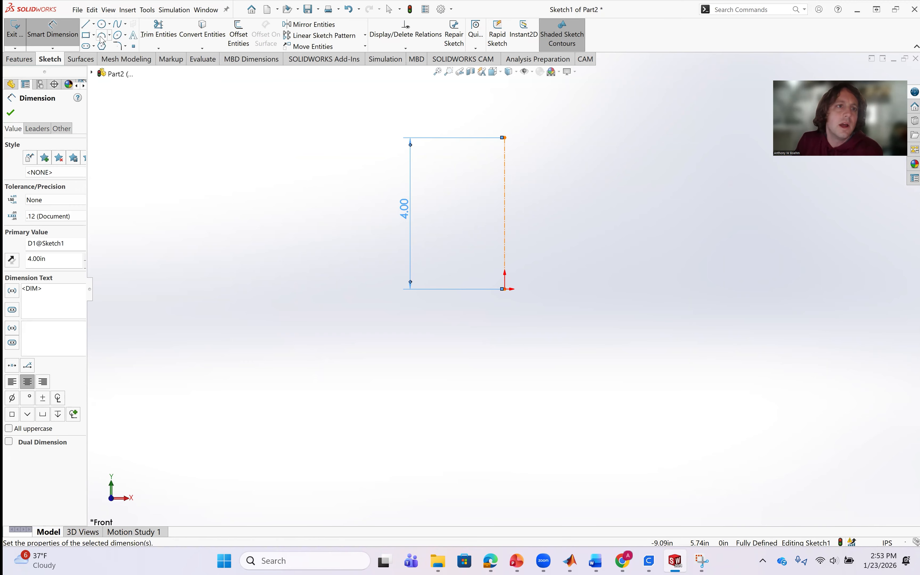
left_click(93, 24)
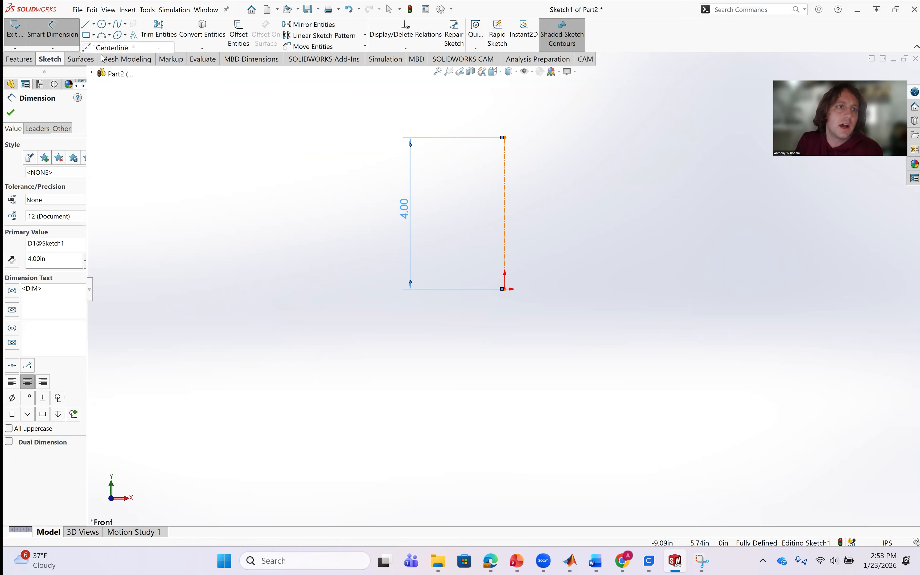
left_click(108, 45)
left_click(505, 138)
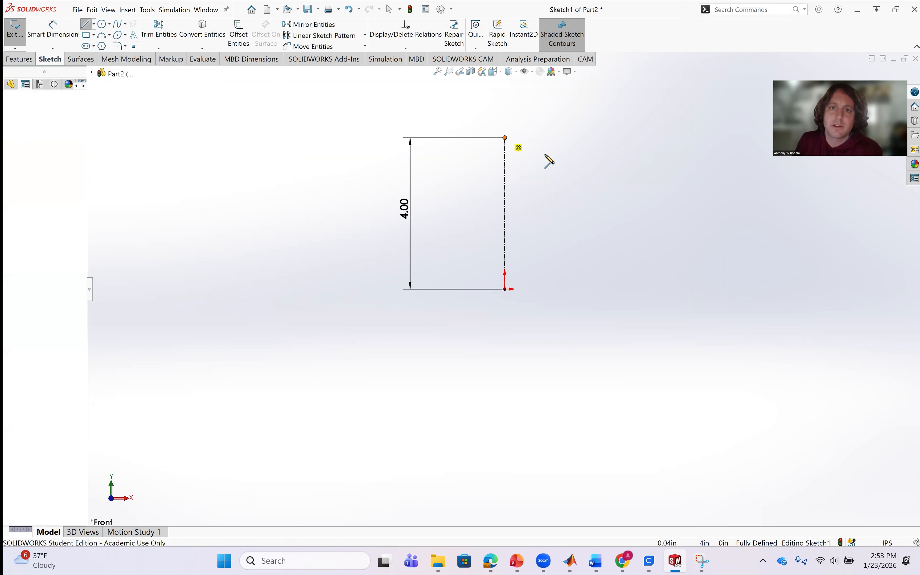
left_click(585, 137)
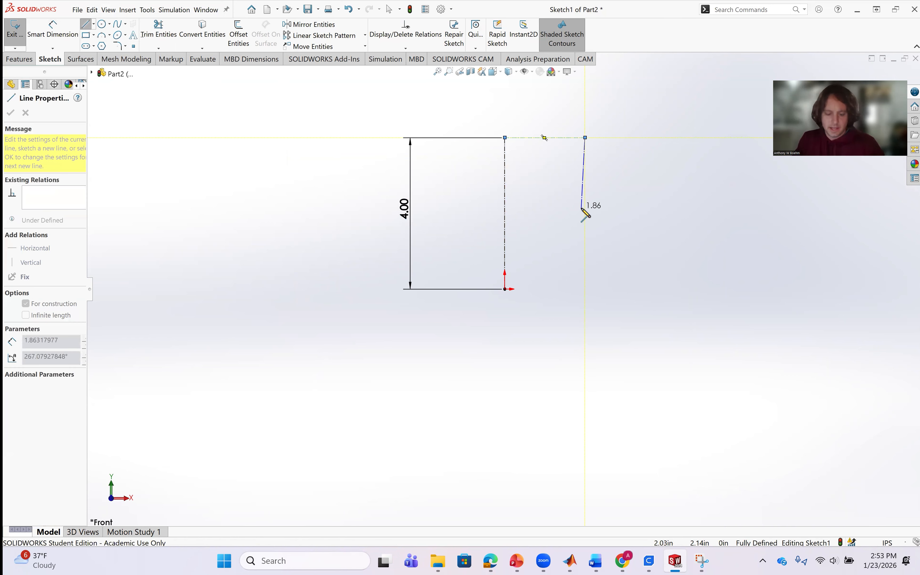
key("Escape")
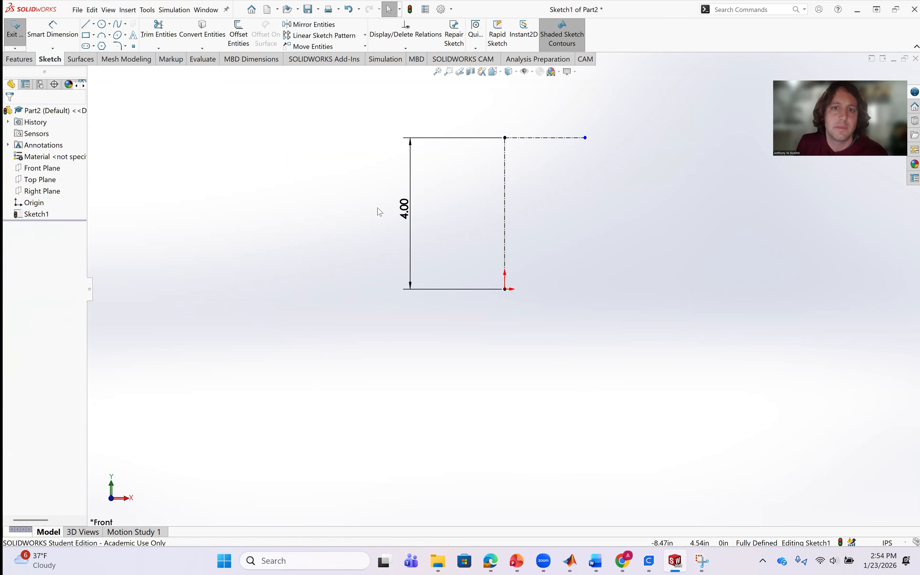
Dimension the horizontal centerline's length to 2 in, with the dimension placed above it.
left_click(44, 32)
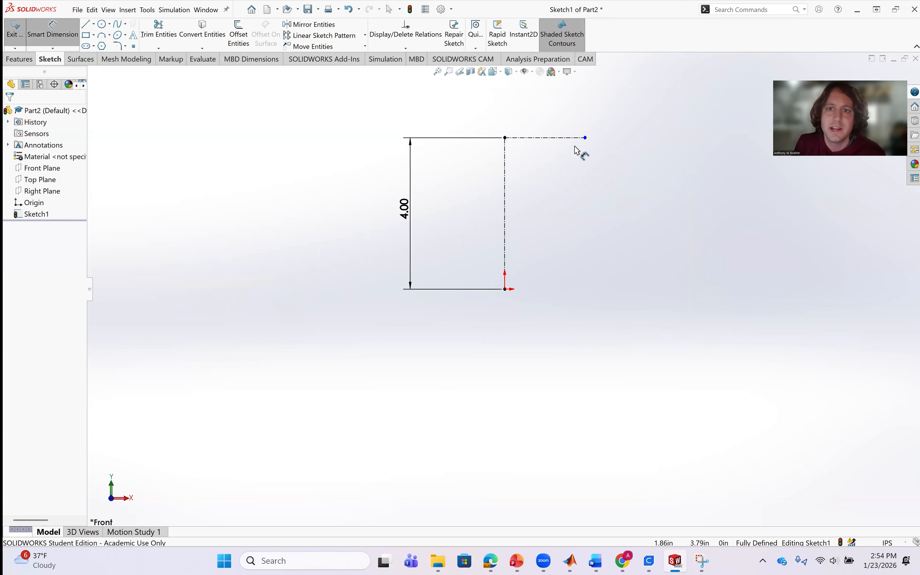
left_click(563, 137)
left_click(560, 121)
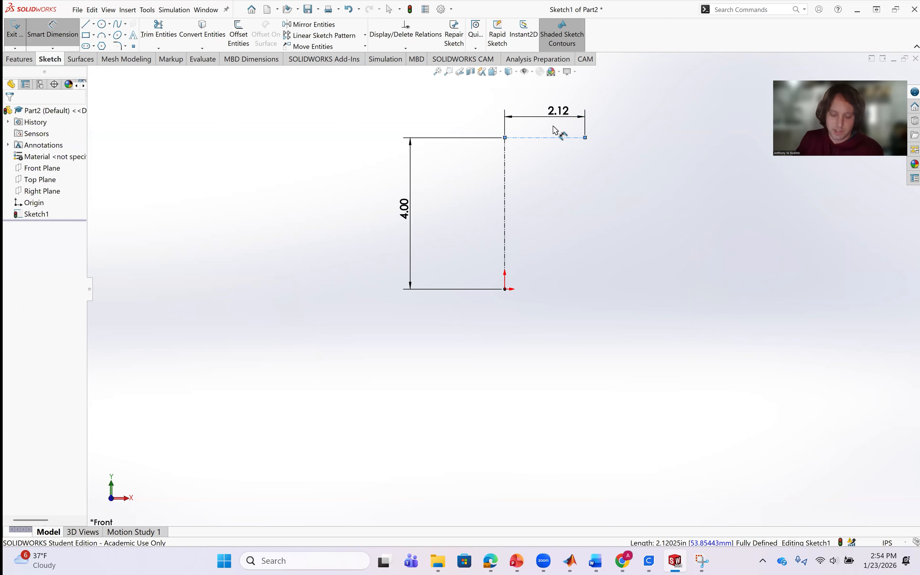
type("2")
key("Return")
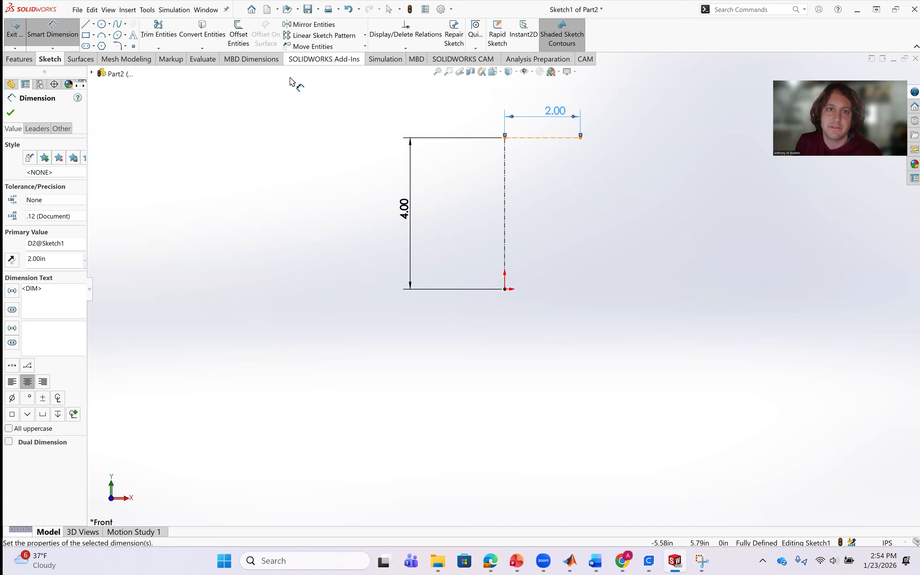
Sketch two consecutive tangent arcs from the vertical centerline's upper end, curving down to its left as the weir crest.
left_click(110, 34)
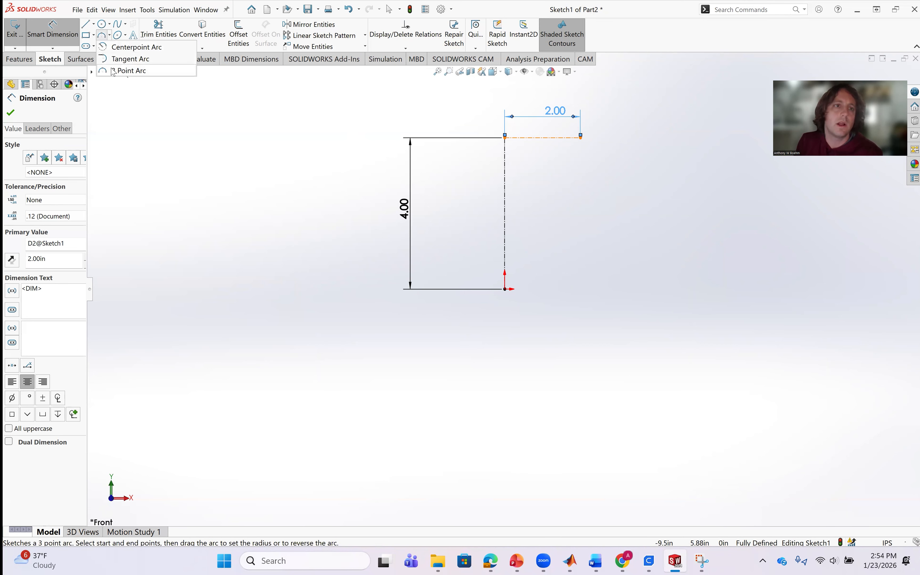
left_click(126, 58)
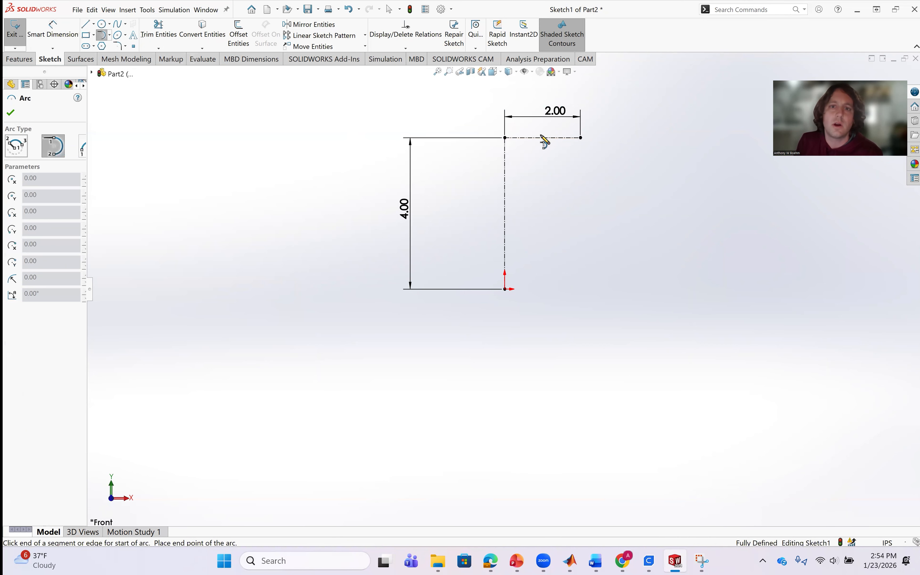
left_click(505, 138)
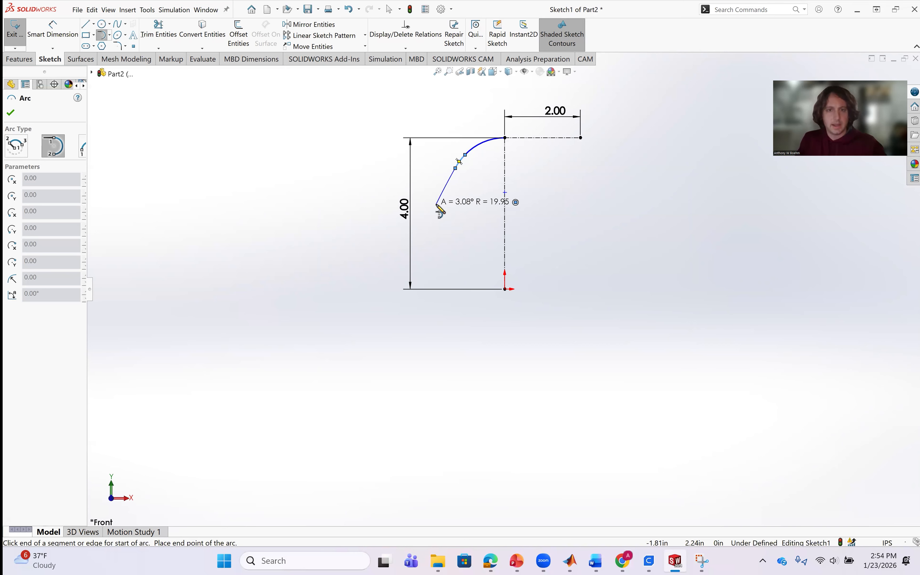
key("Escape")
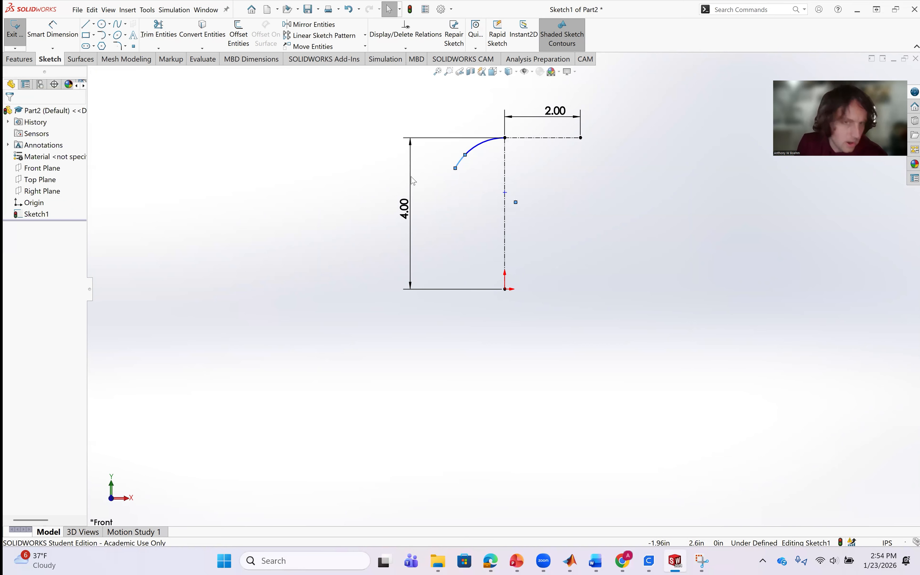
Sketch a vertical line about 3.19 in down from the lower arc's free end and a horizontal line about 1.31 in to the origin.
left_click(86, 25)
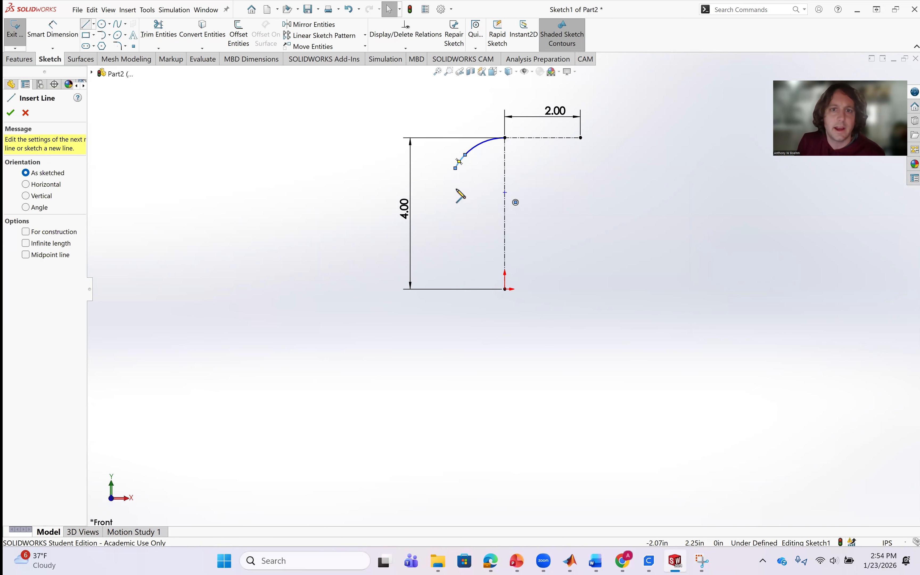
left_click(456, 168)
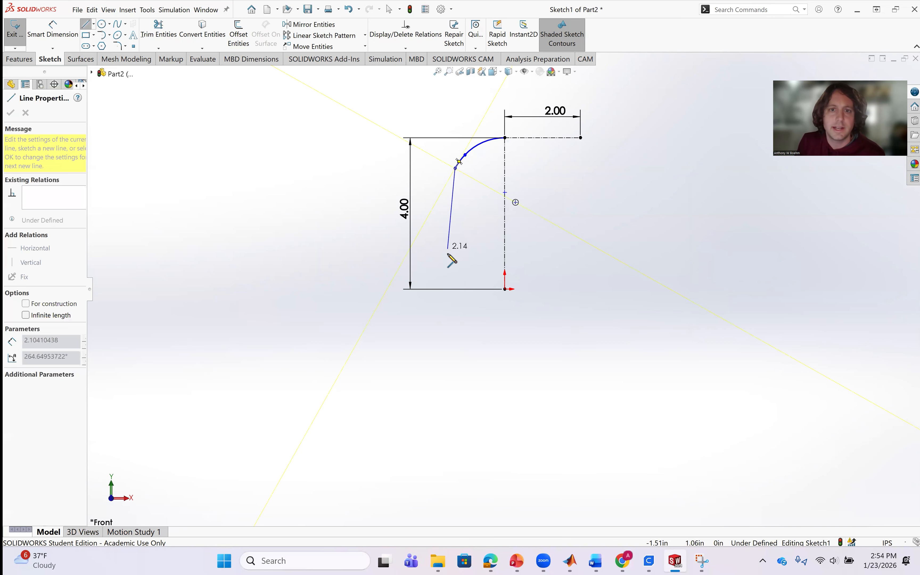
left_click(456, 290)
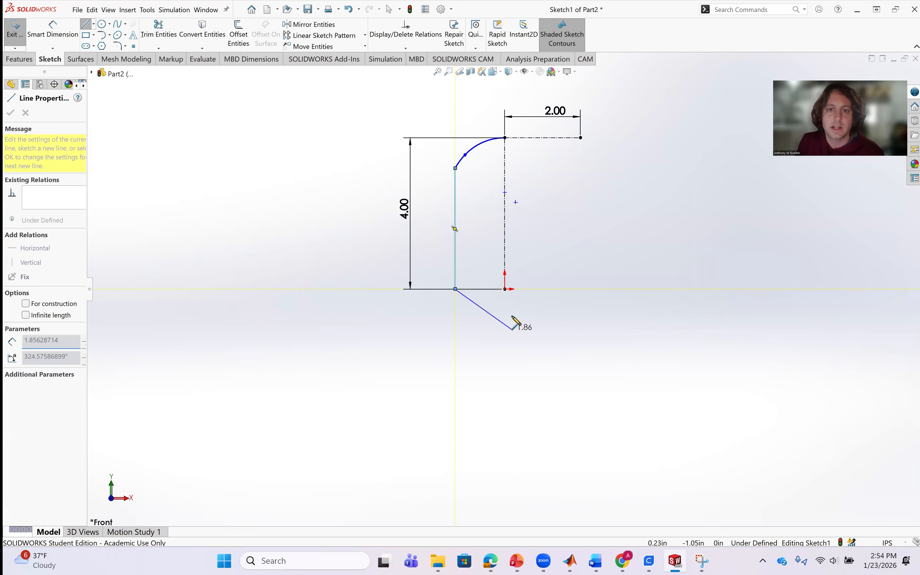
left_click(505, 290)
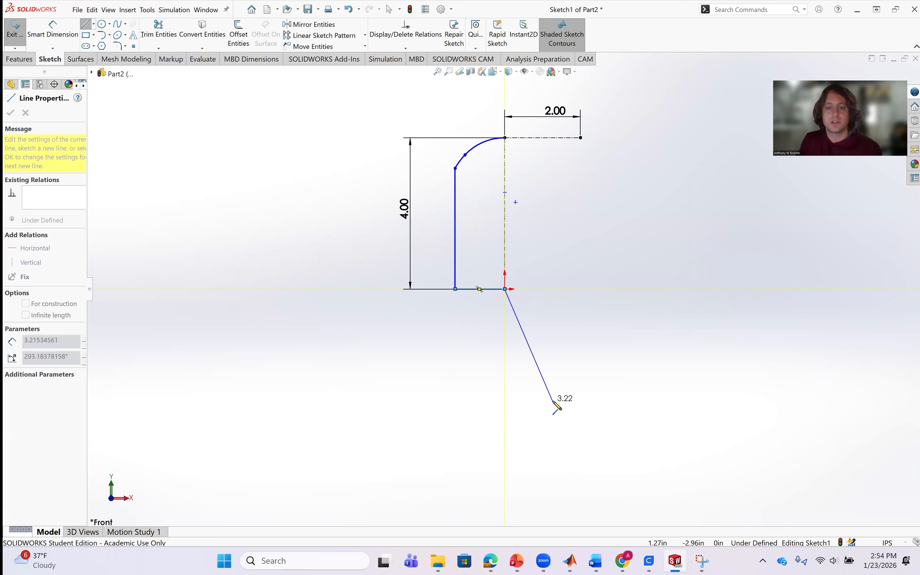
key("Escape")
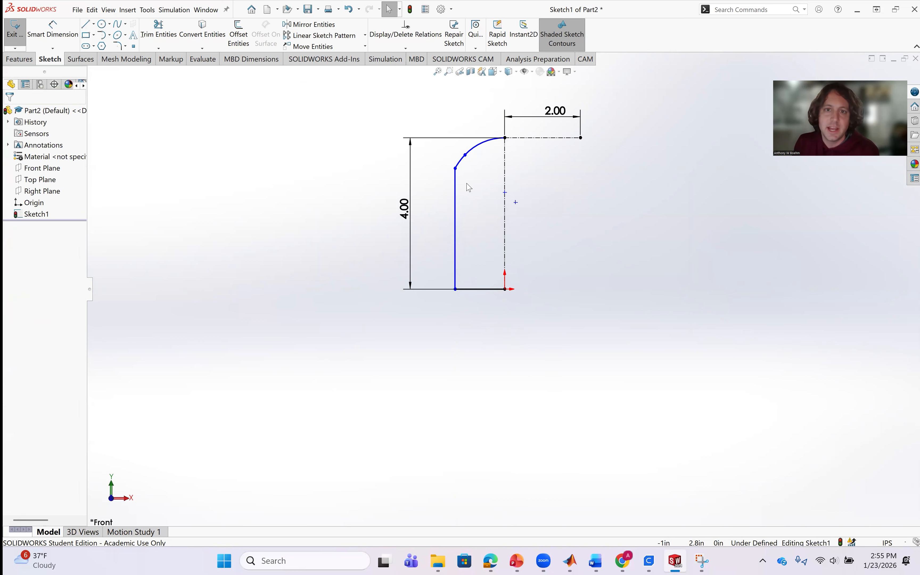
Reshape the arcs by moving the upper arc's center to about (0, 2.20) in and the lower arc's center to about (-0.35, 2.73) in.
scroll(513, 196, "down", 3)
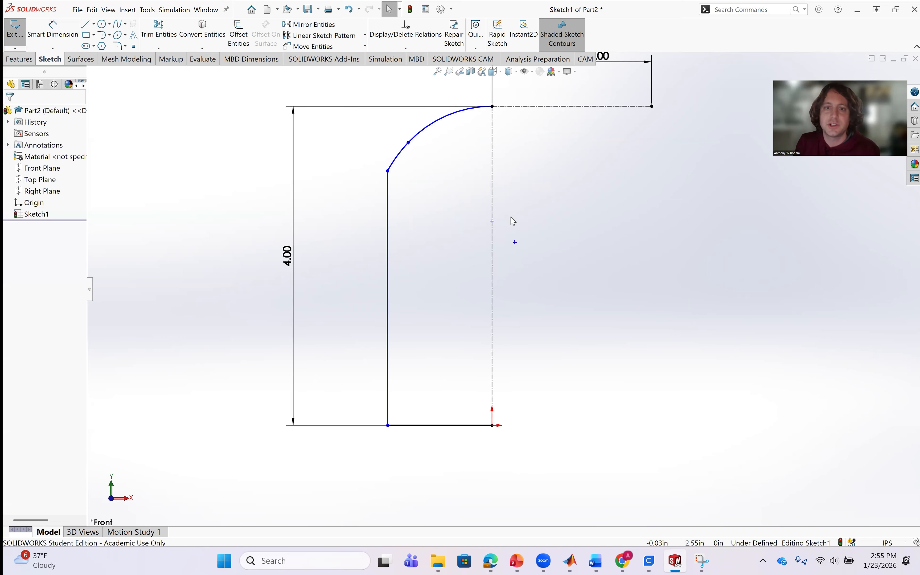
left_click(492, 219)
mouse_move(492, 217)
left_mouse_down()
mouse_move(488, 172)
mouse_move(492, 212)
left_mouse_up()
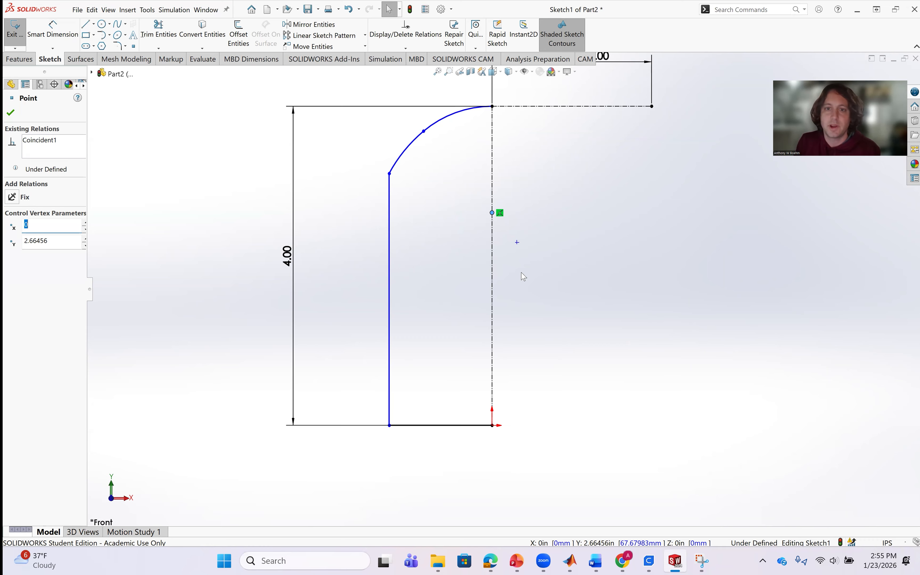
mouse_move(516, 242)
left_mouse_down()
mouse_move(506, 225)
mouse_move(506, 243)
left_mouse_up()
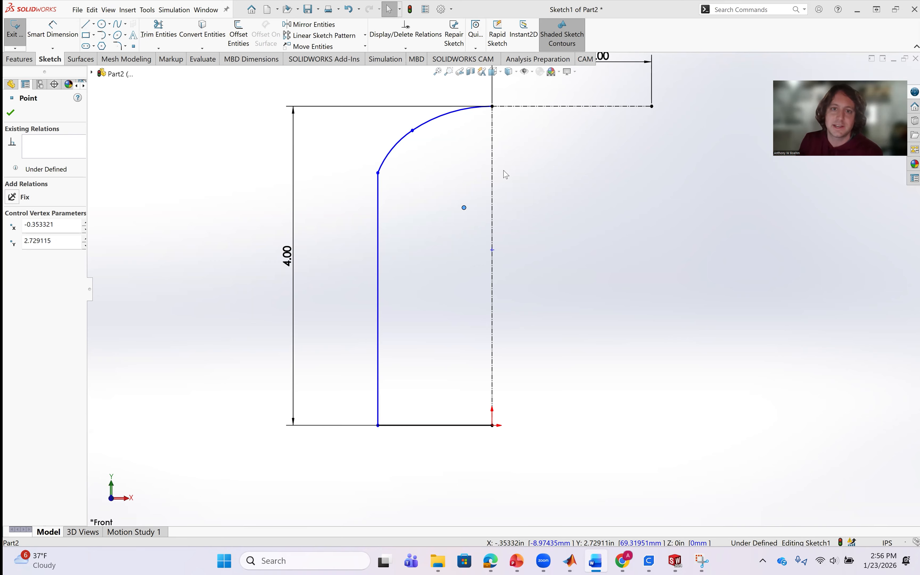
left_click(516, 173)
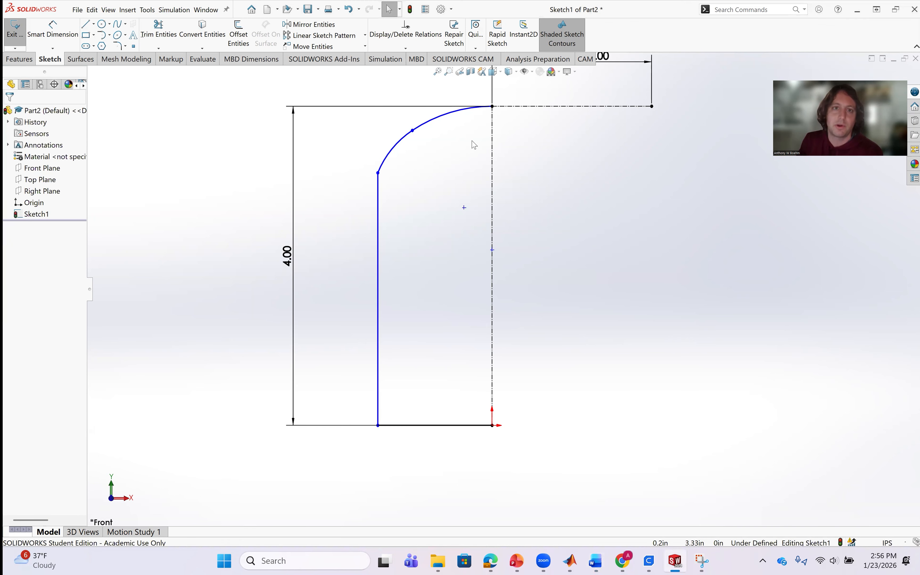
Dimension the upper arc's radius with the expression .1074m/2, placing the dimension inside the profile.
left_click(55, 37)
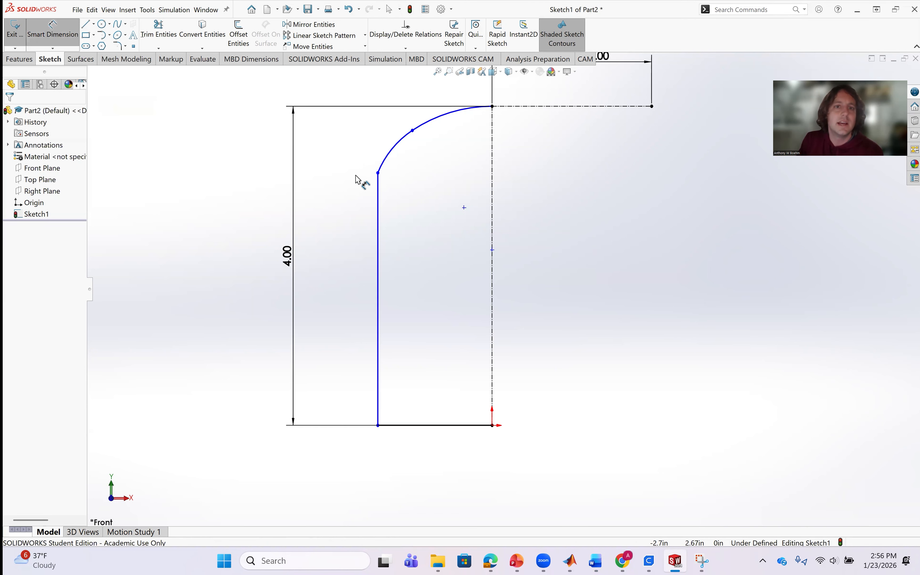
left_click(434, 126)
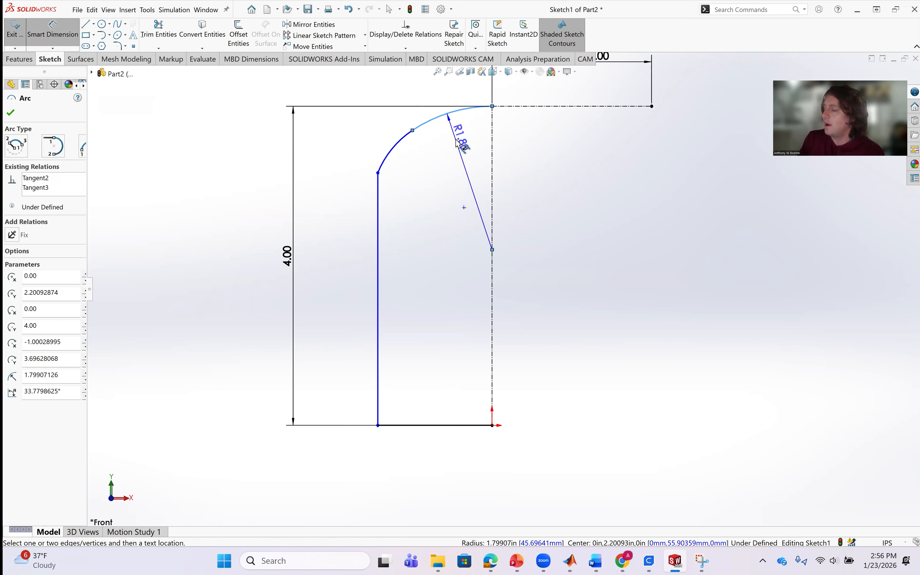
left_click(459, 142)
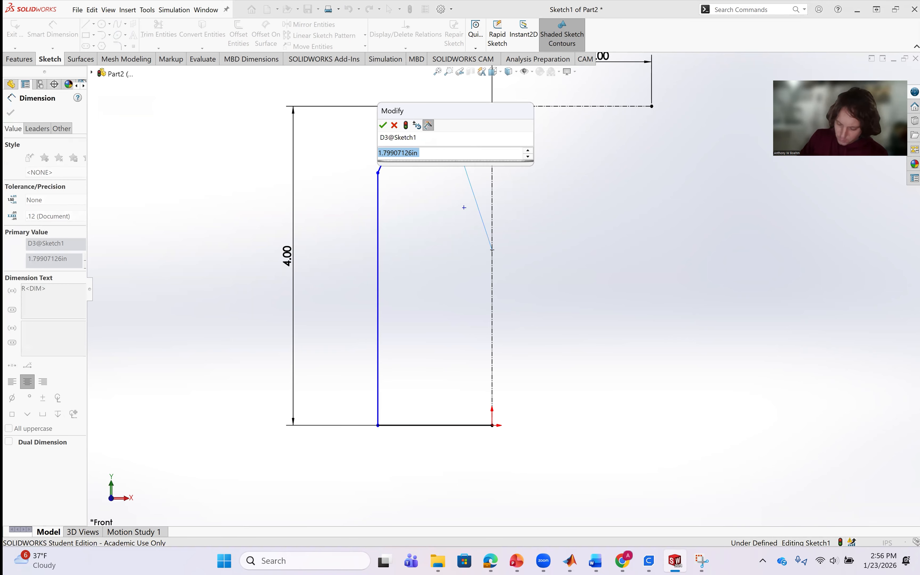
key("BackSpace")
type(".")
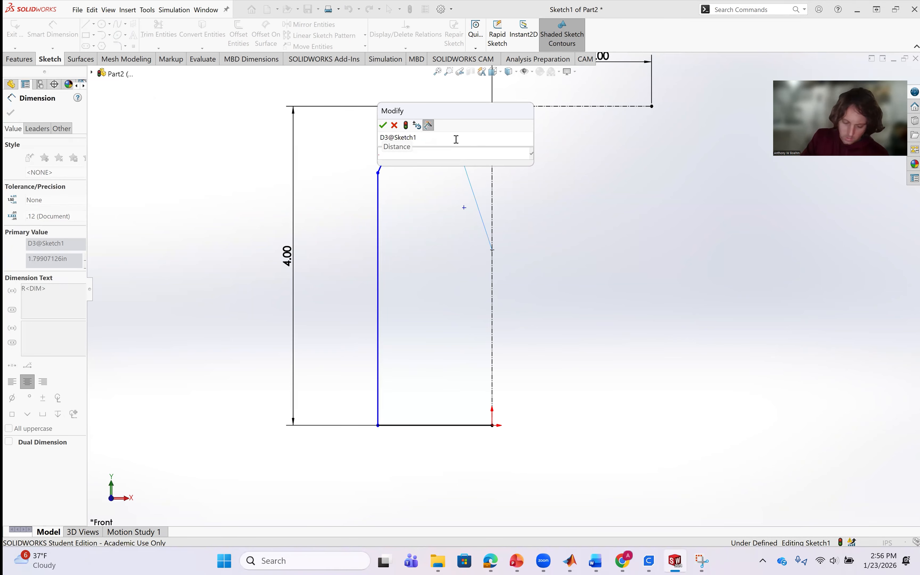
type("10")
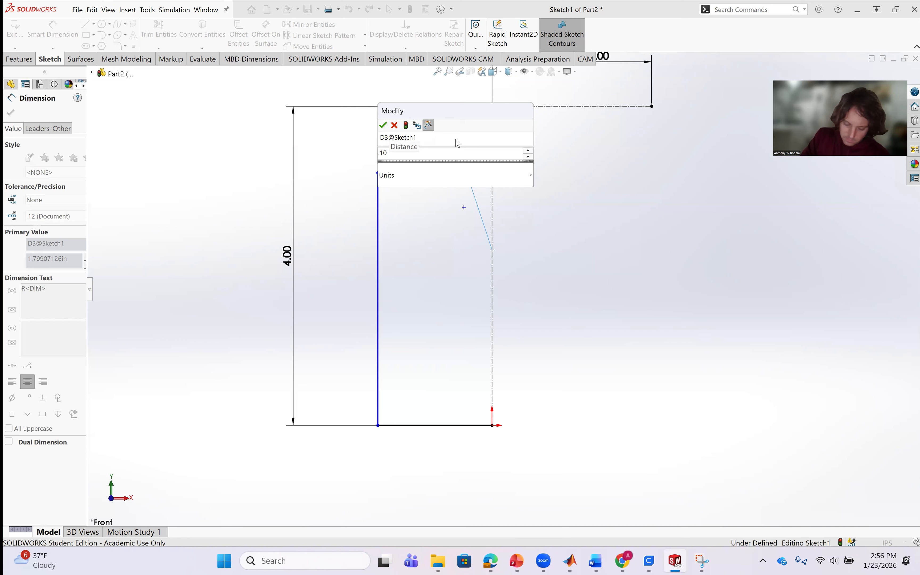
type("74m")
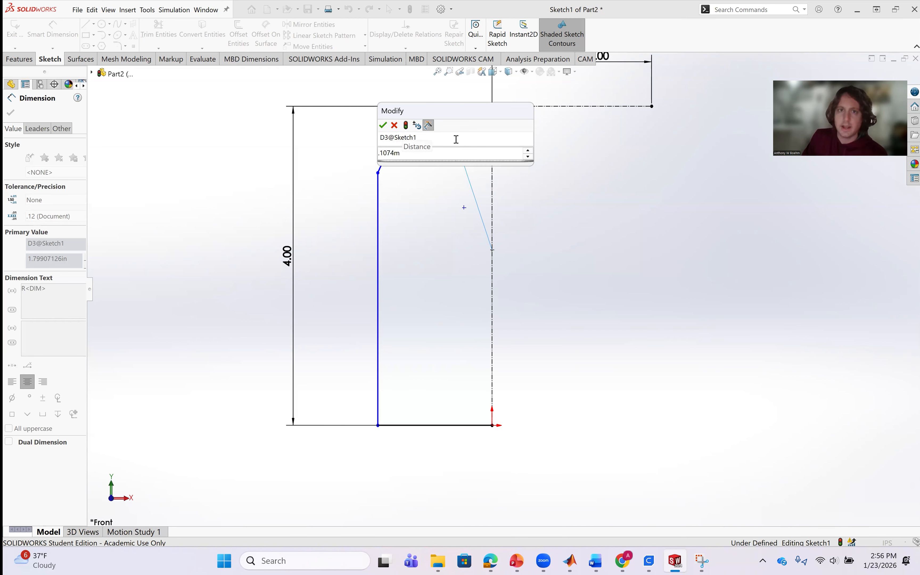
type("/")
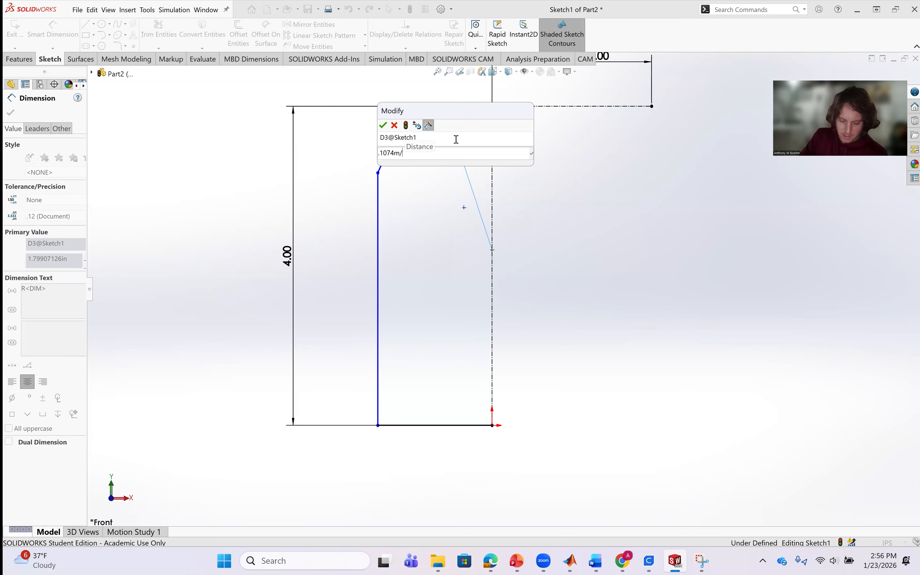
type("2")
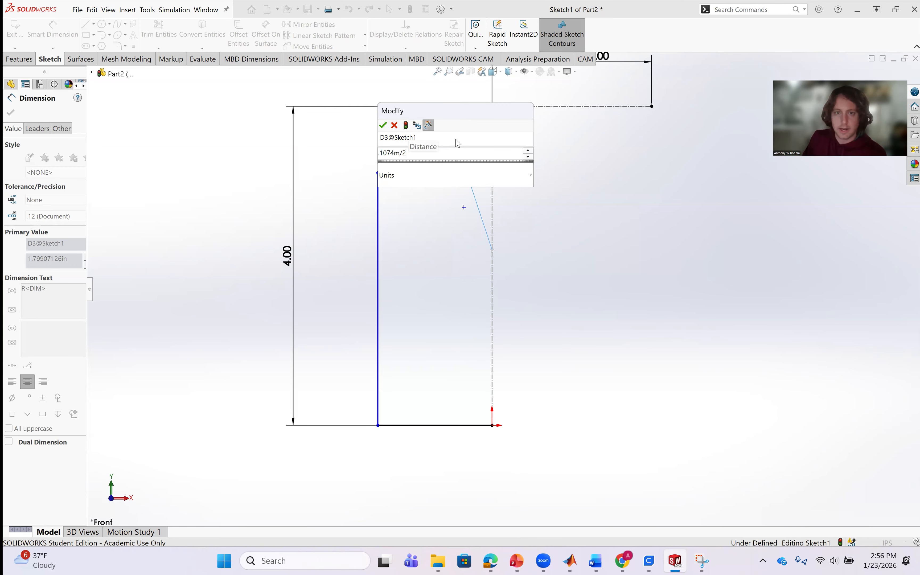
key("Return")
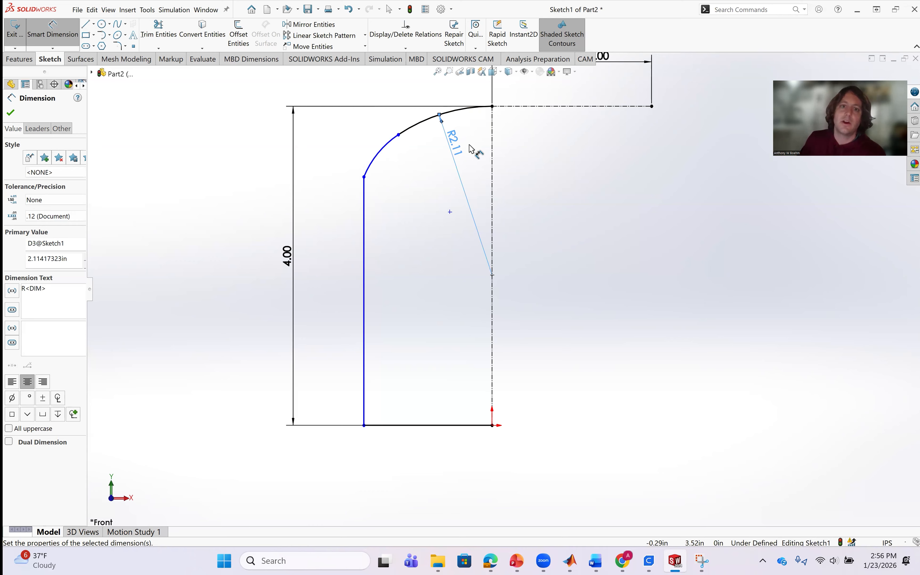
Dimension the lower arc's radius with the expression .1074m*.2, placing the dimension inside the profile.
left_click(388, 149)
left_click(410, 177)
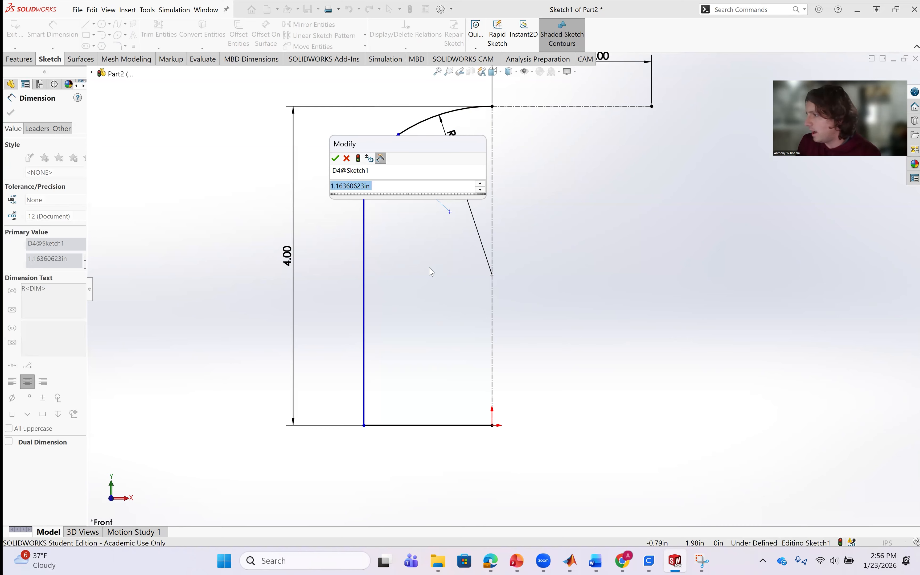
type(".1")
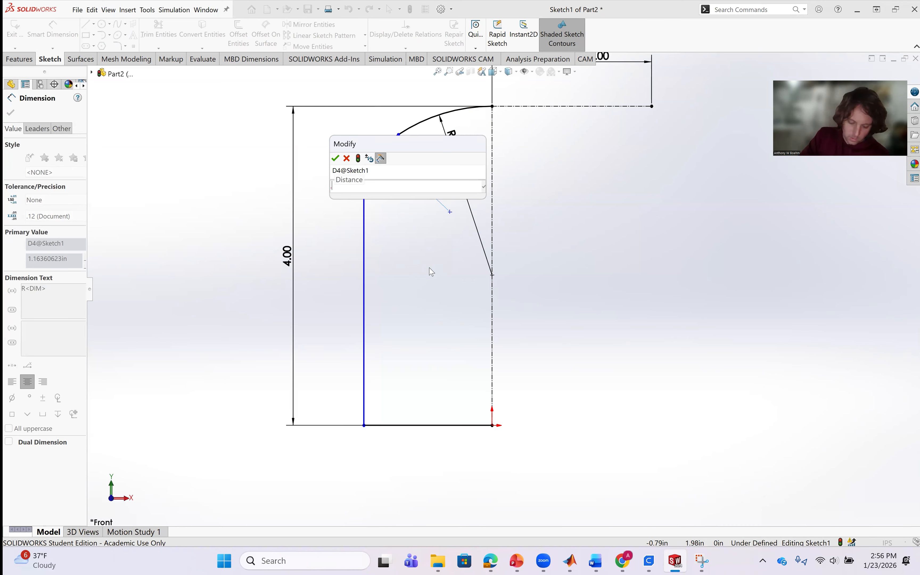
type("07")
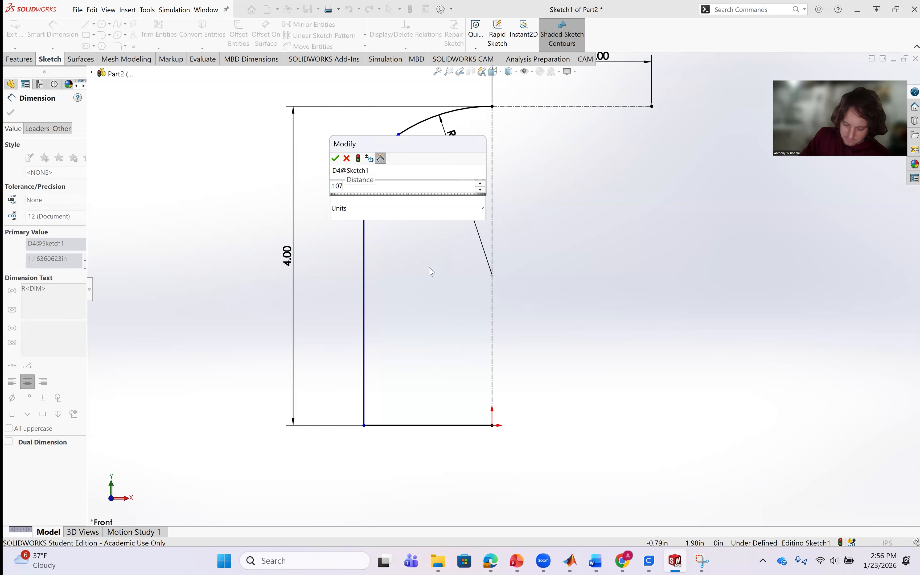
type("4m")
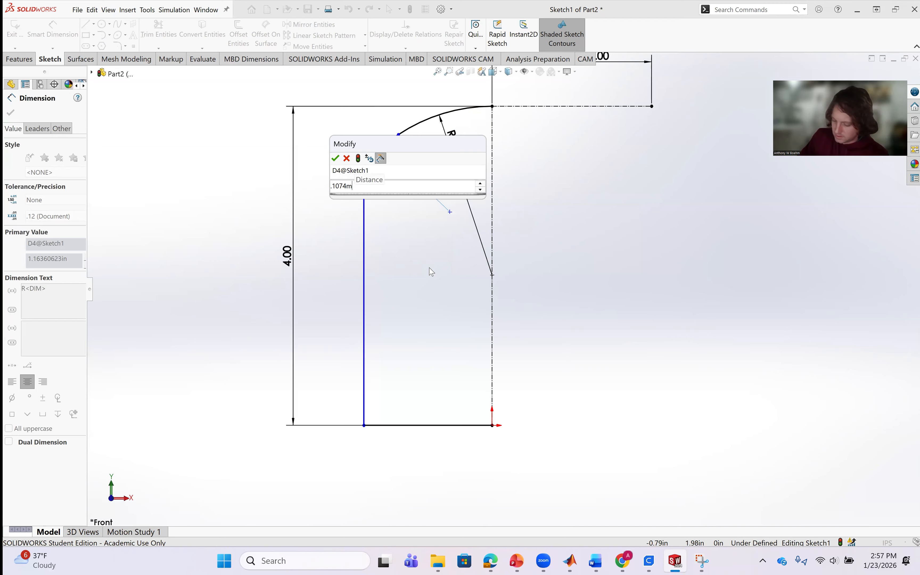
type("*.2")
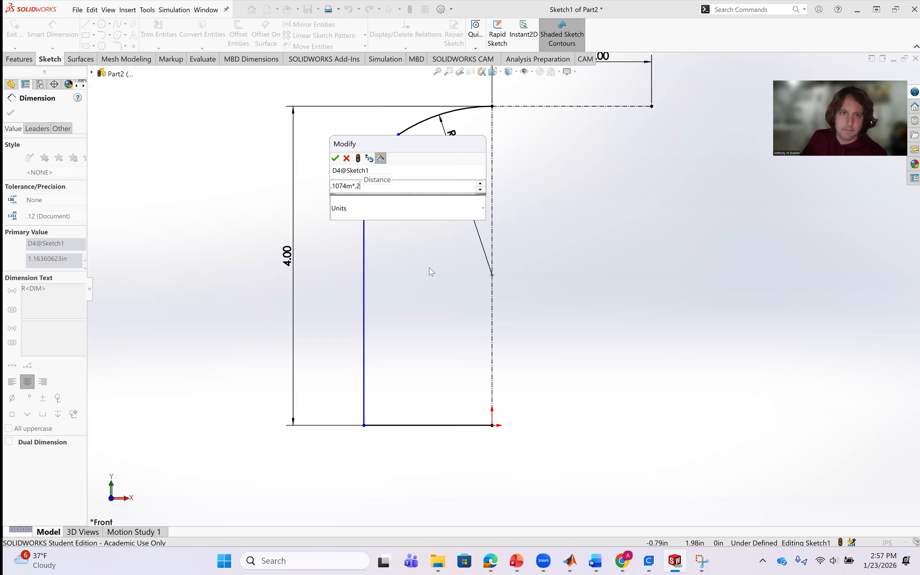
key("Return")
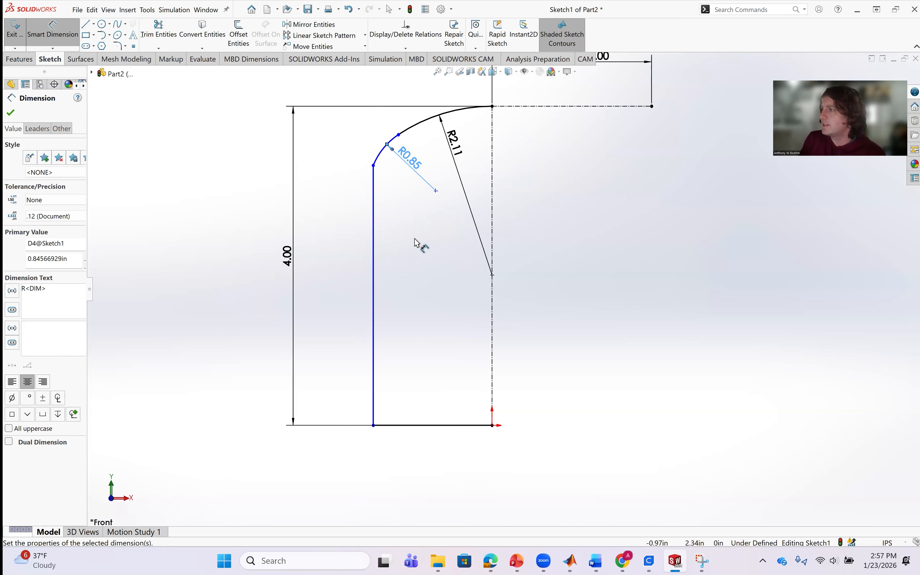
Dimension the horizontal distance between the vertical centerline and the profile's vertical line with the expression .1074*.282, placing it inside the profile.
left_click(492, 215)
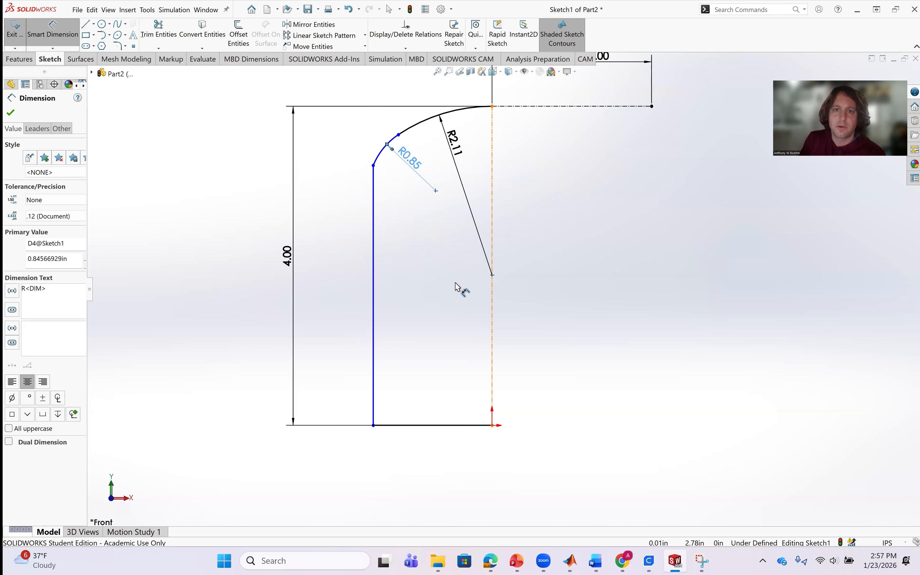
left_click(374, 278)
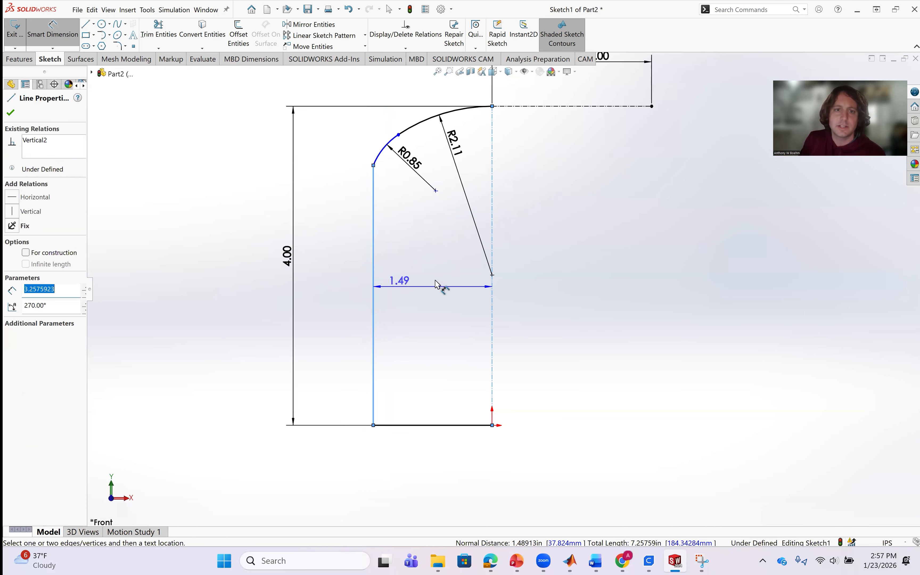
left_click(441, 295)
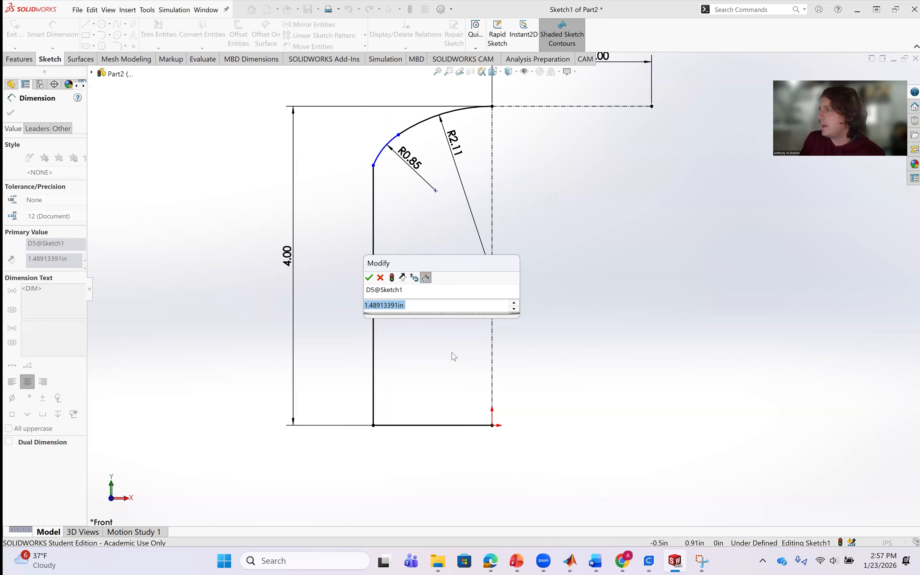
key("BackSpace")
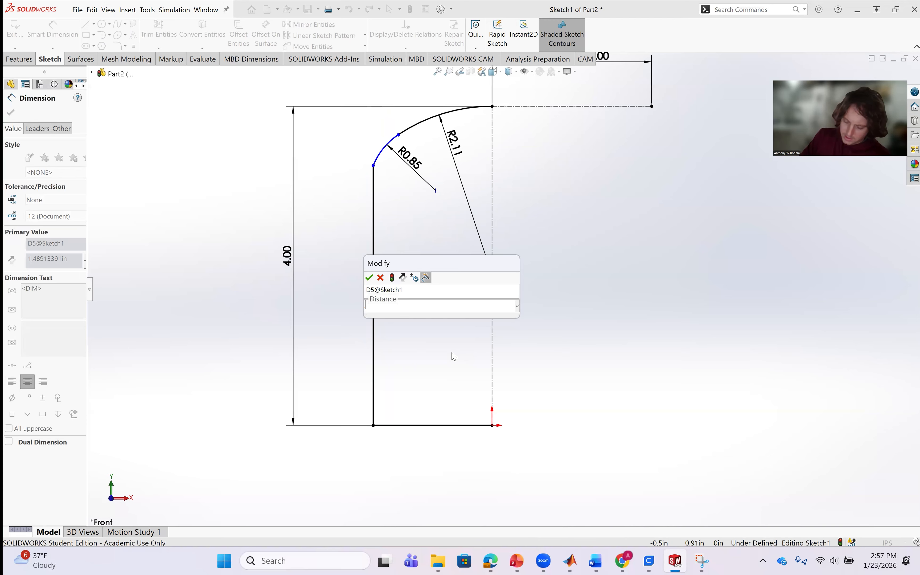
type(".10")
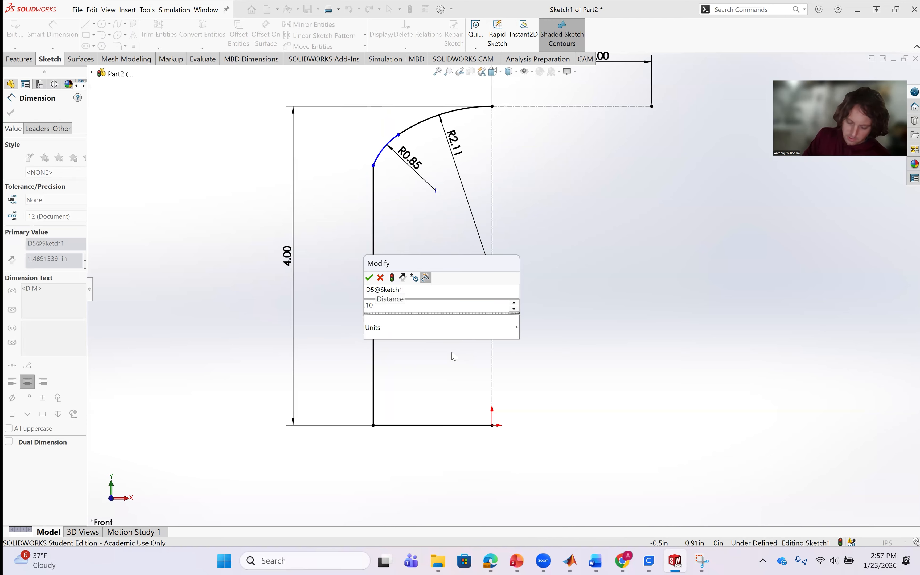
type("74")
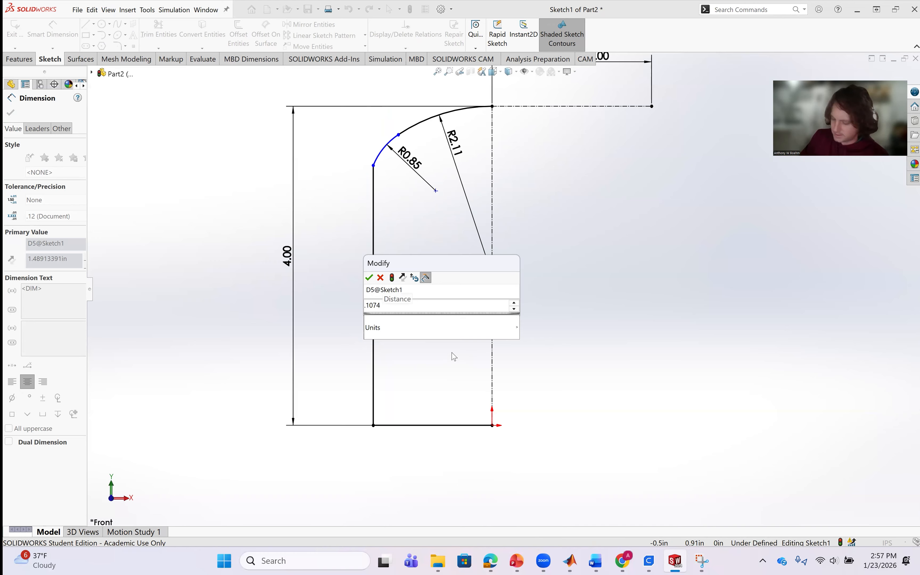
type("*.")
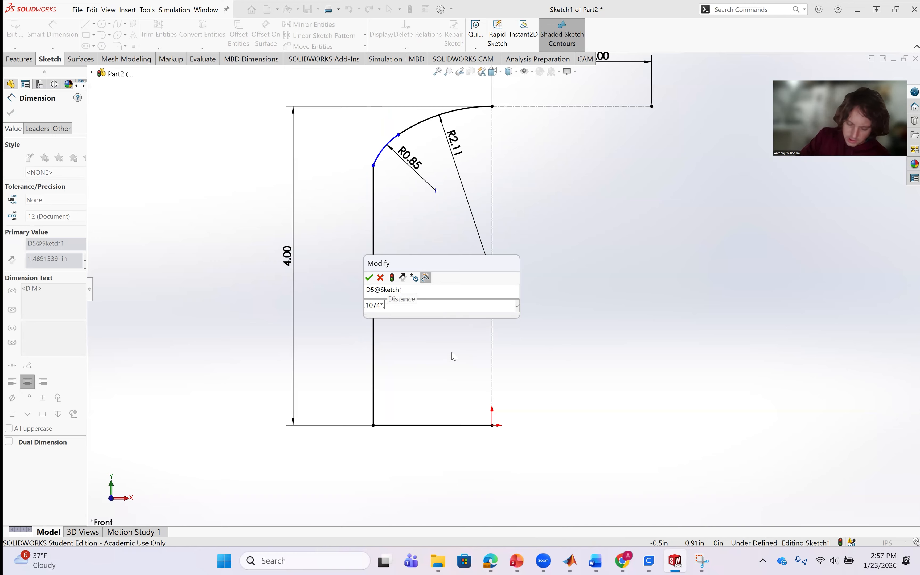
type("28")
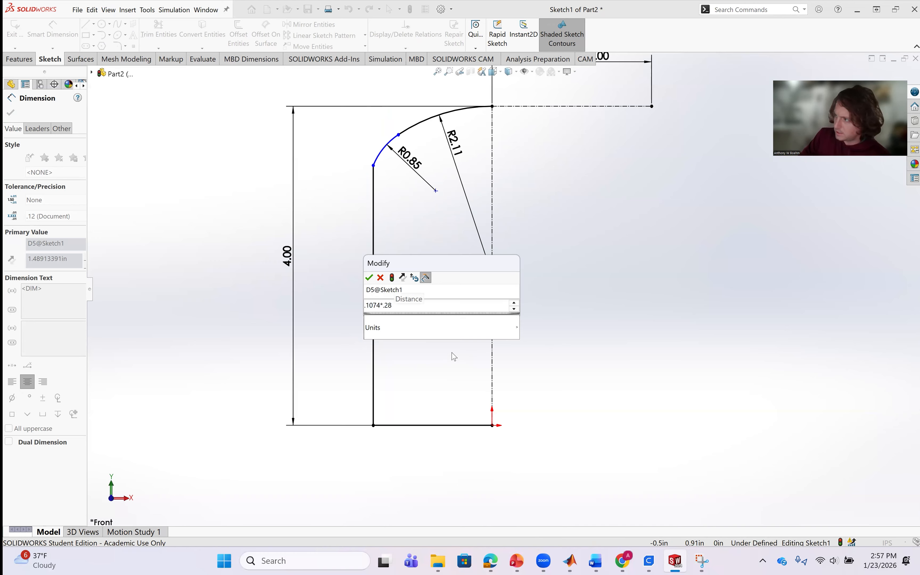
type("2")
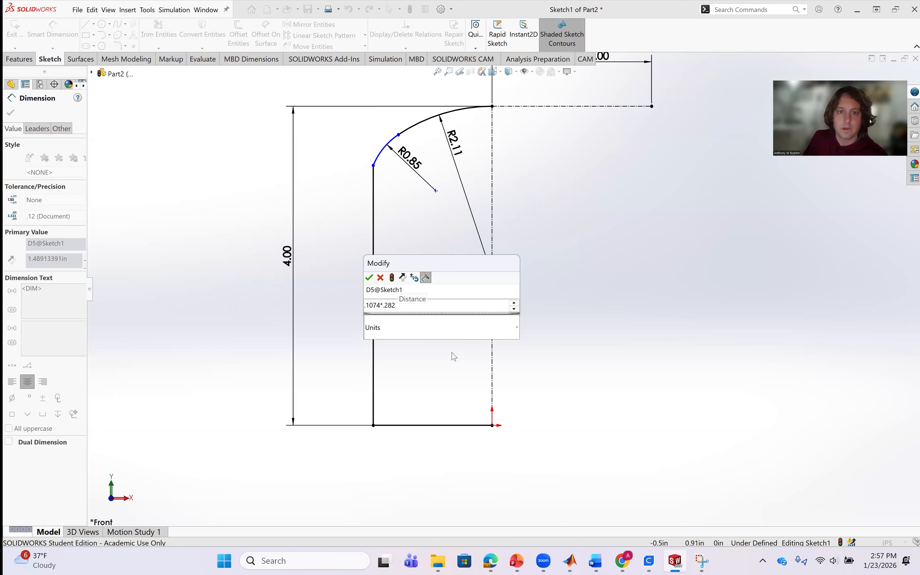
key("Return")
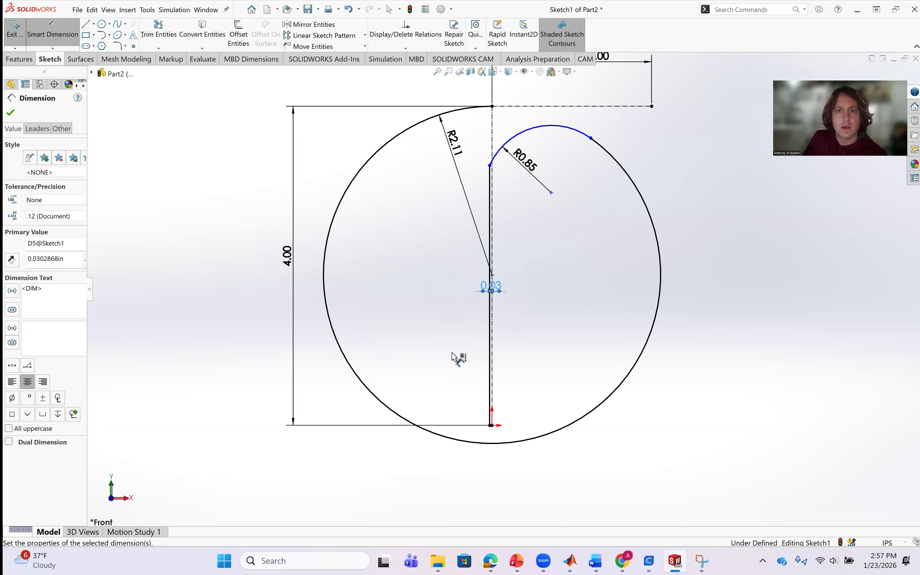
Set the horizontal distance between the centerline and the profile's vertical line to .1074m*0.282.
double_click(491, 285)
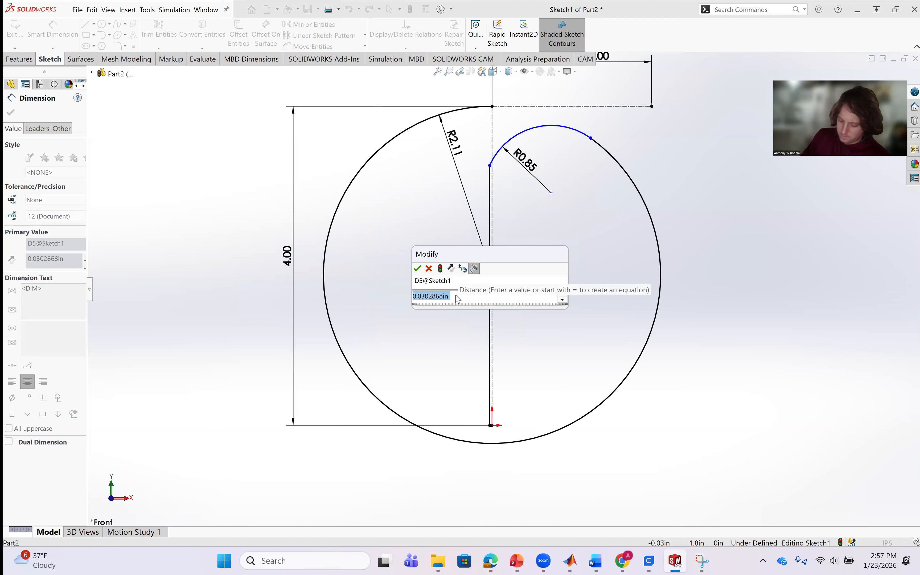
type(".10")
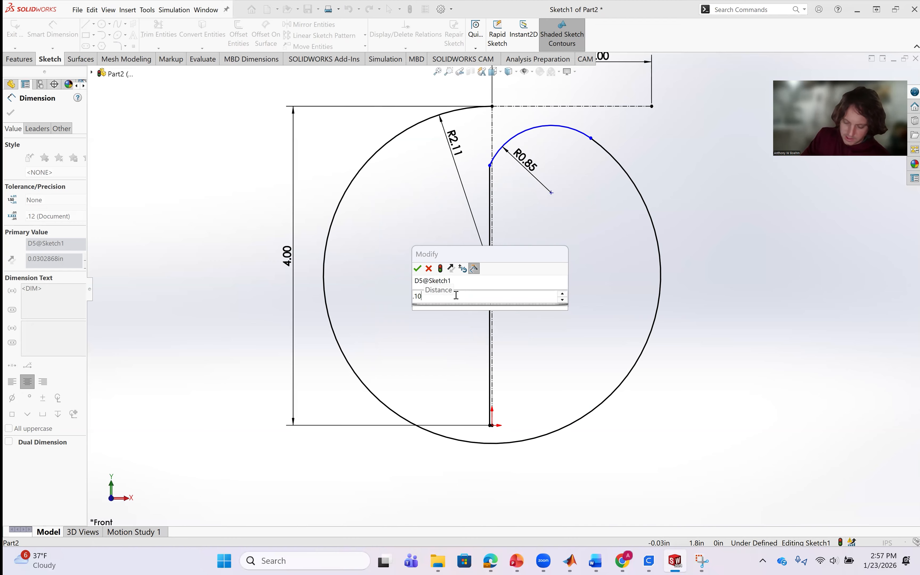
type("74")
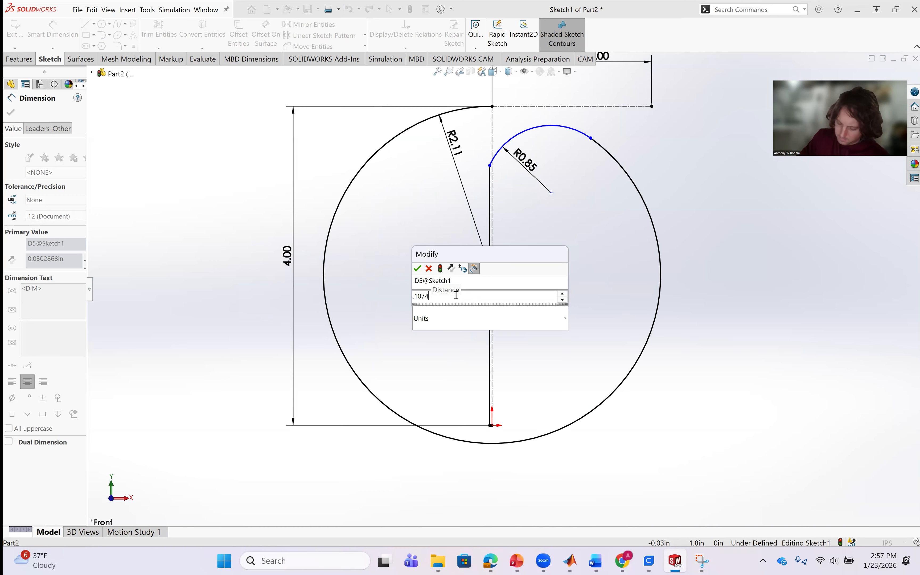
type("m*")
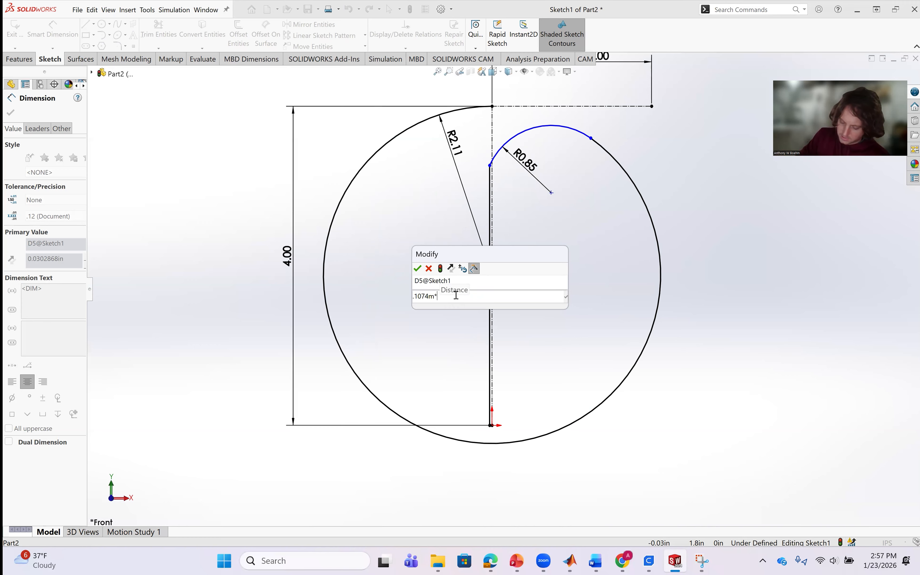
type("0.282")
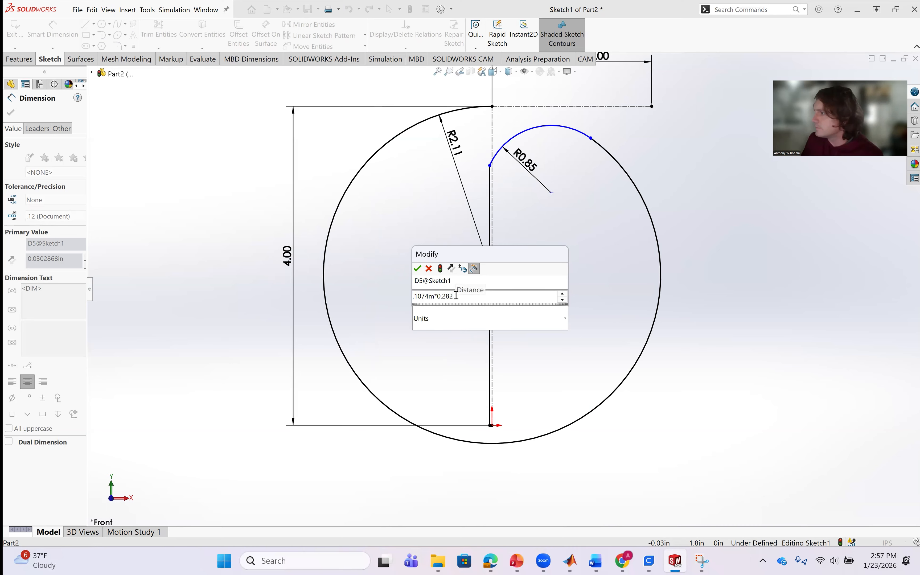
key("Return")
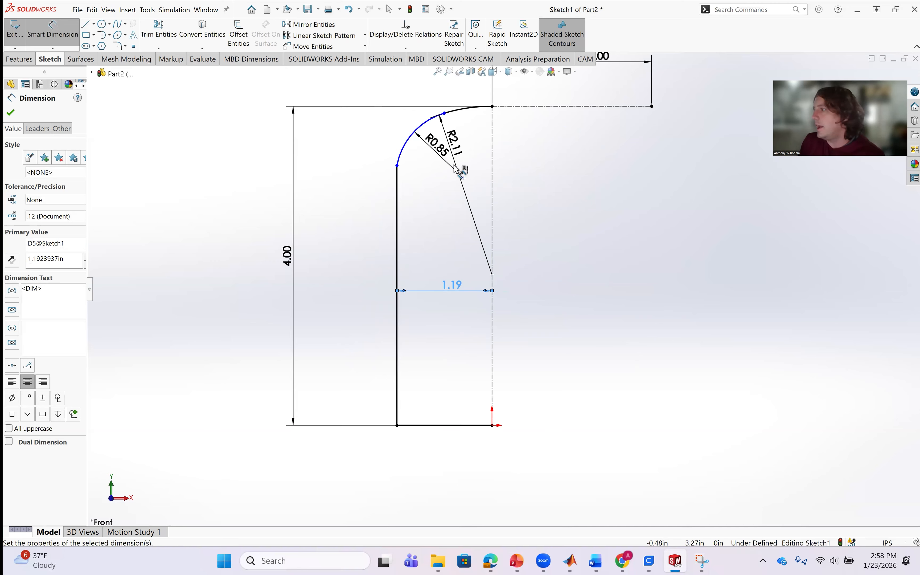
Dimension the vertical distance from the horizontal construction line to the lower arc's bottom endpoint as 0.1074m*.124, placing it outside the profile.
scroll(457, 160, "down", 5)
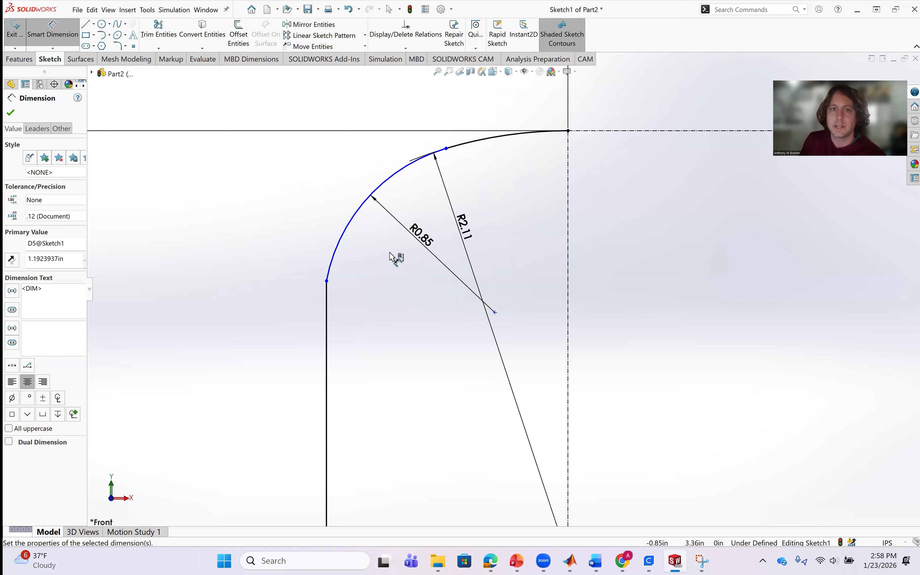
left_click(598, 132)
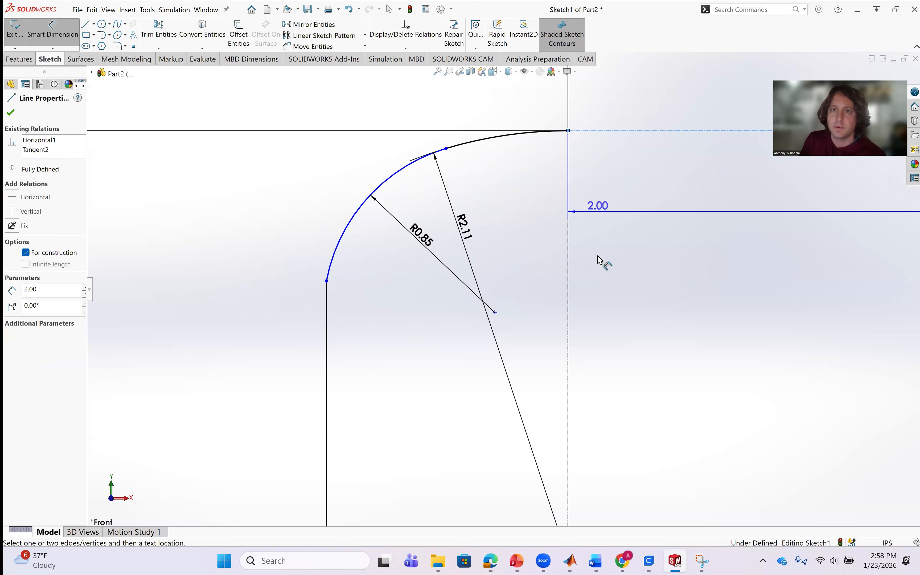
left_click(326, 281)
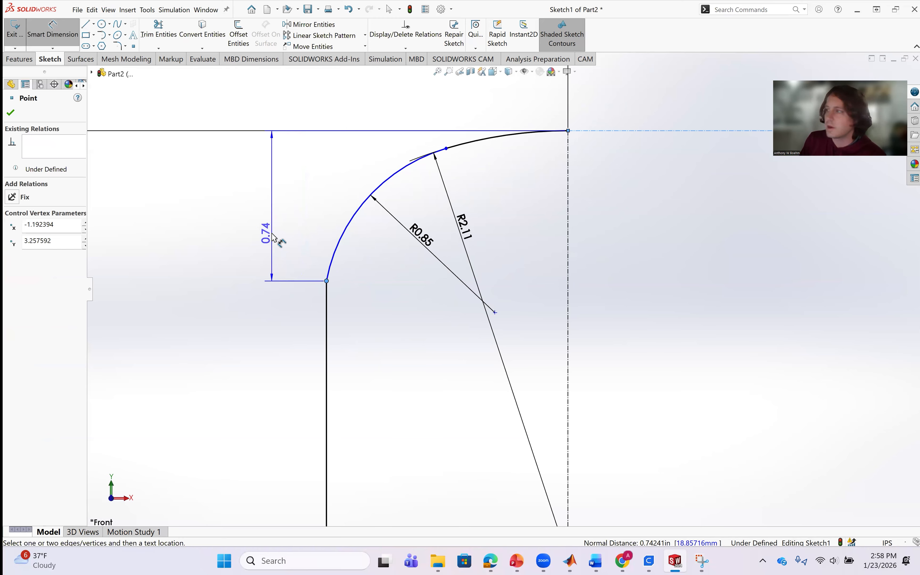
left_click(274, 236)
left_click(277, 239)
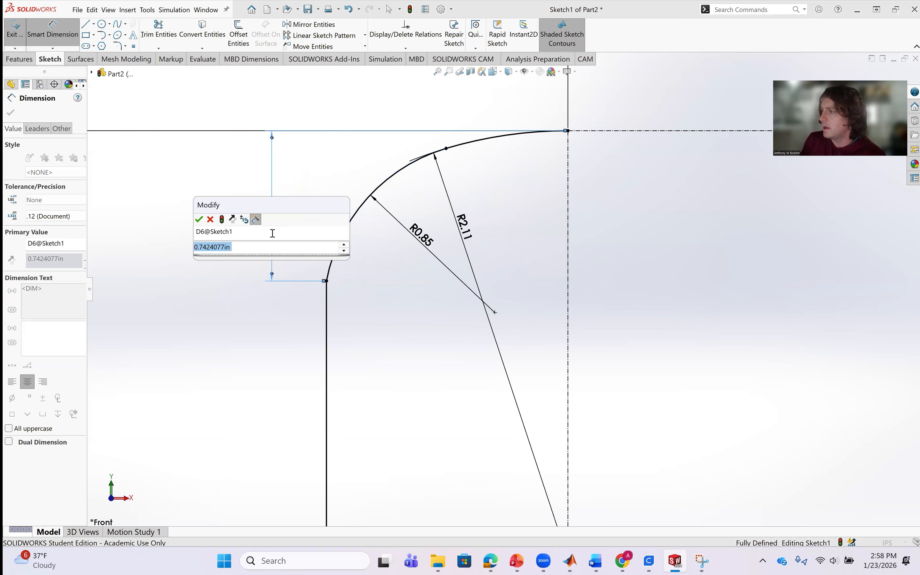
type("0.")
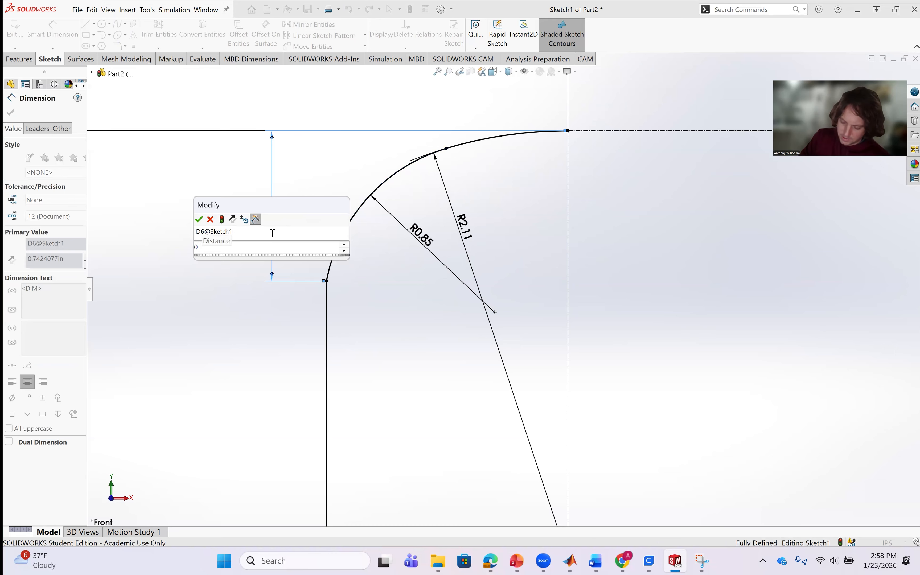
type("10")
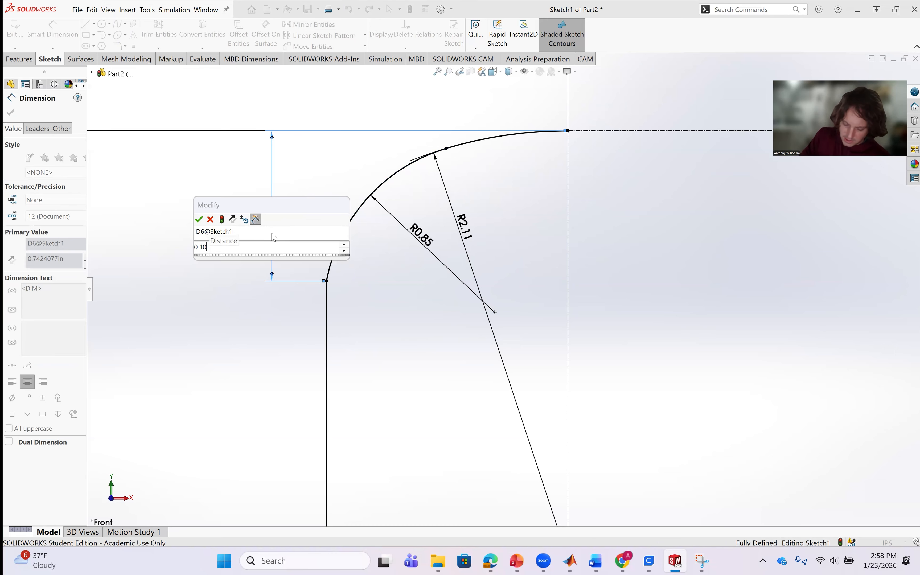
type("74m")
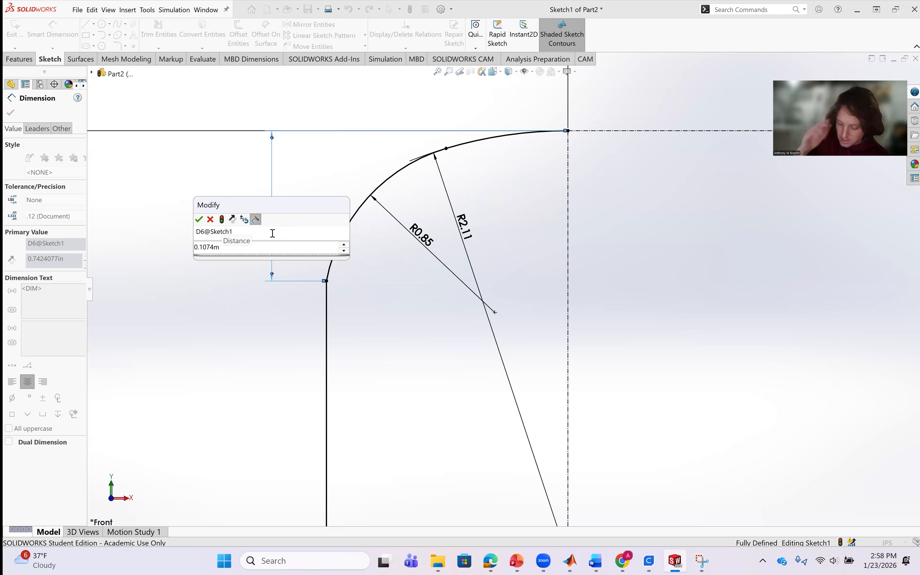
type("*")
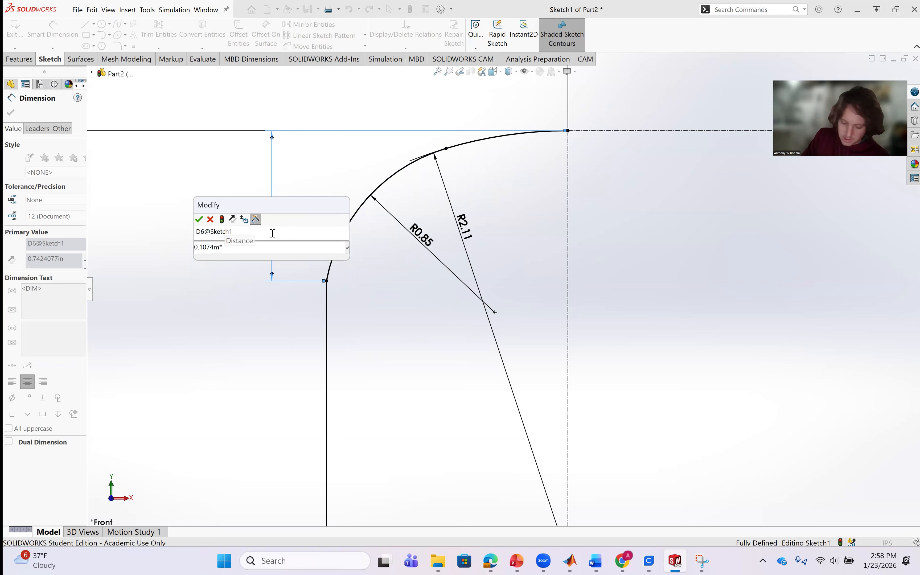
type(".124")
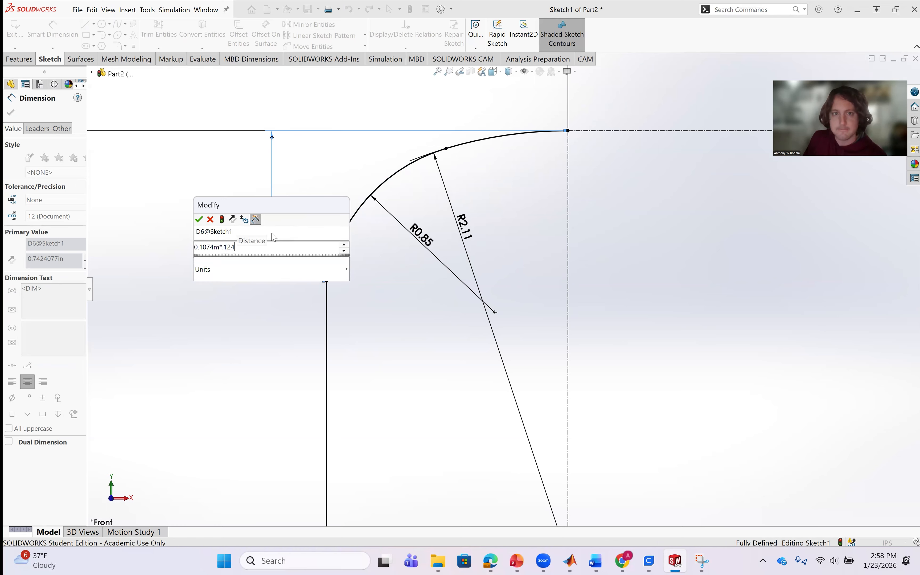
key("Return")
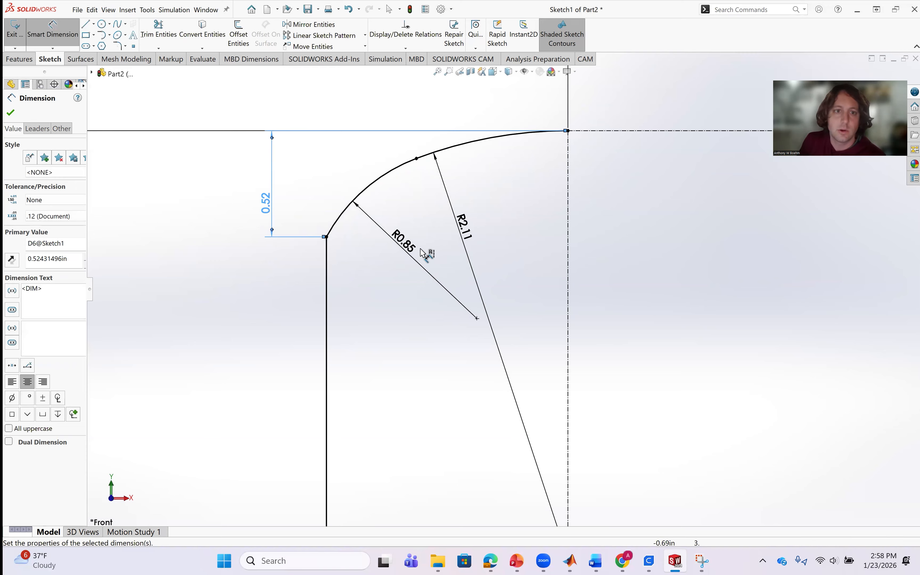
scroll(373, 254, "up", 2)
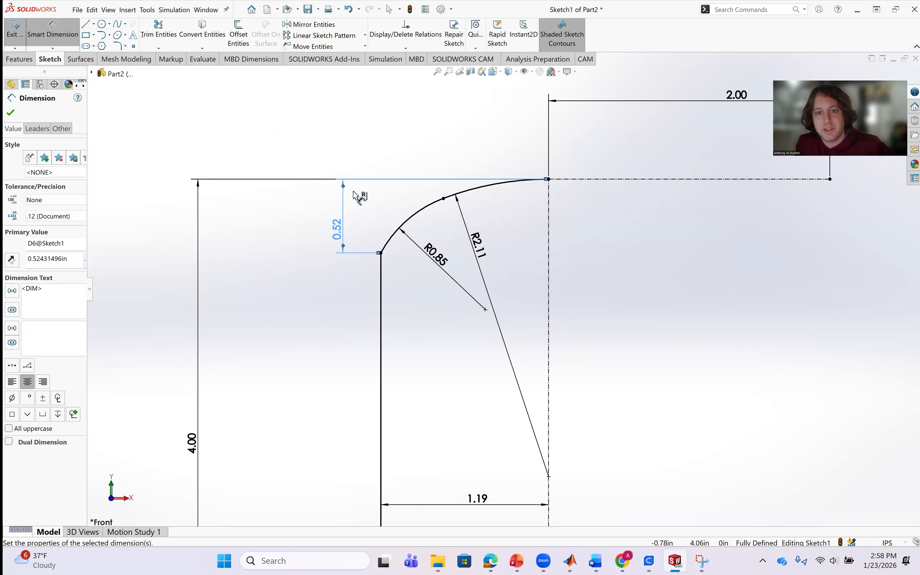
scroll(562, 331, "up", 3)
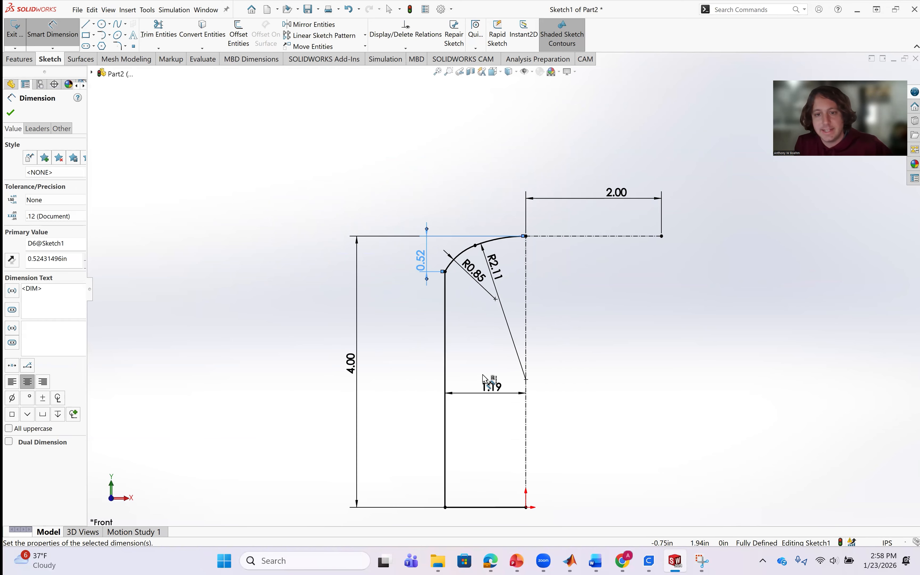
scroll(490, 379, "down", 2)
scroll(480, 361, "up", 3)
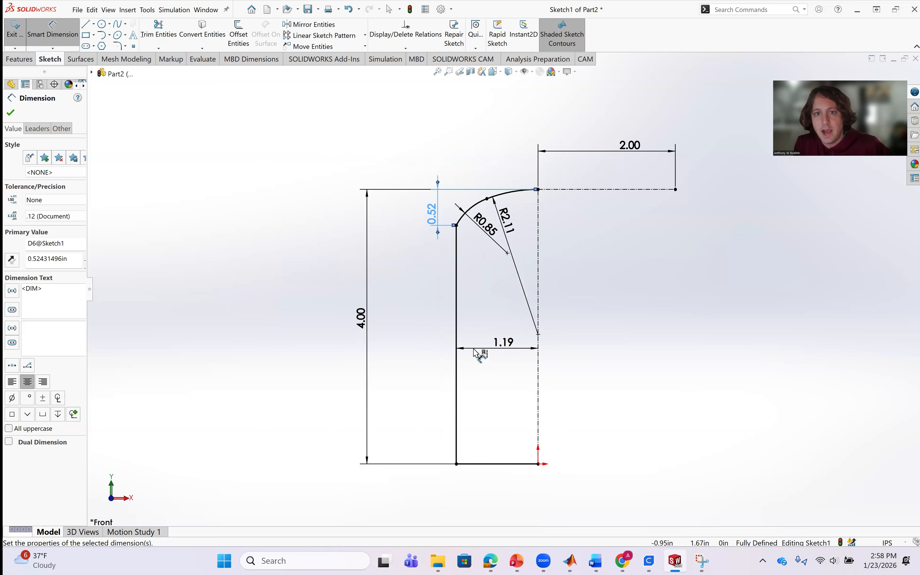
scroll(478, 356, "down", 1)
scroll(475, 349, "down", 1)
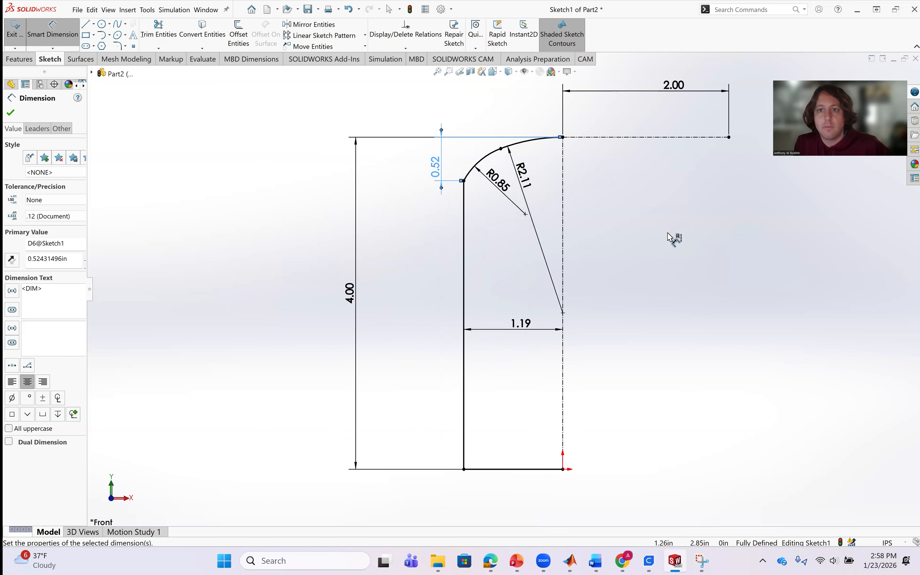
key("Escape")
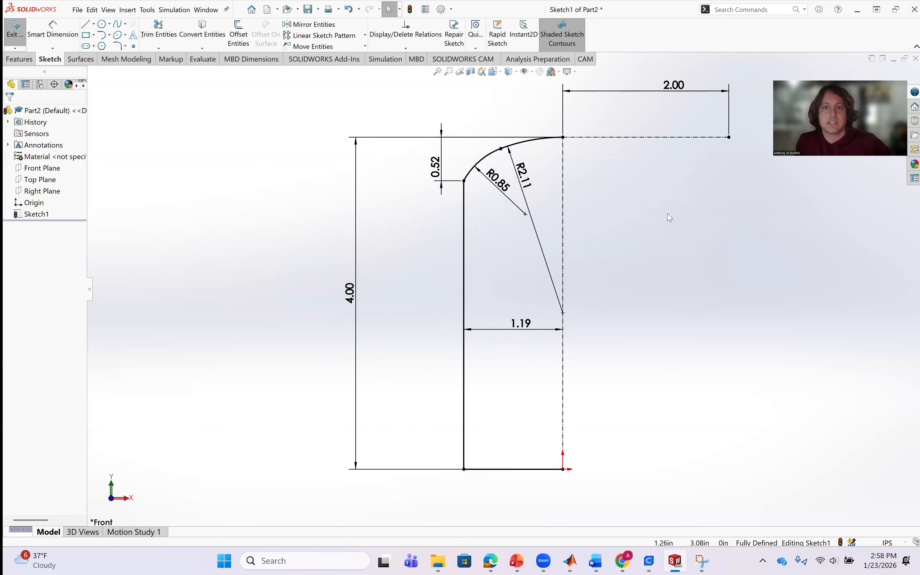
scroll(606, 204, "up", 3)
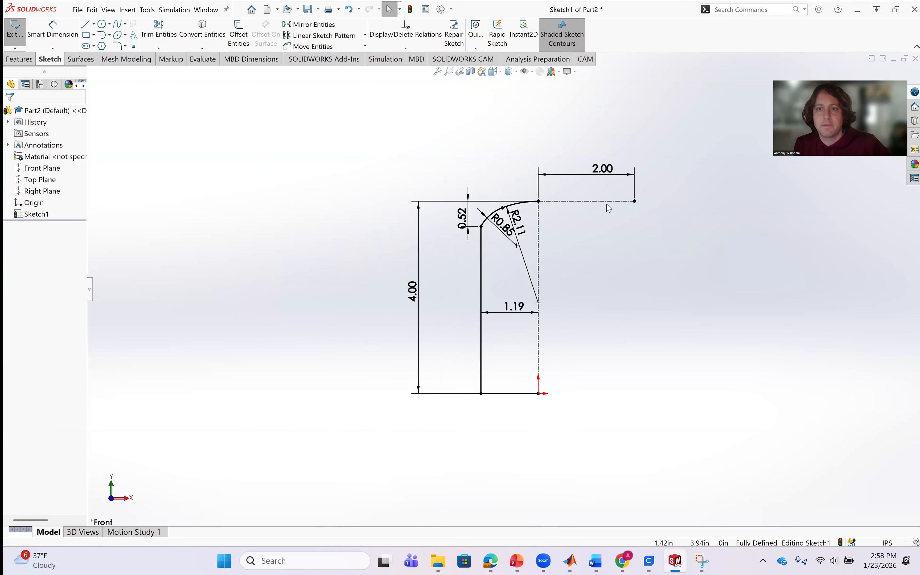
scroll(609, 202, "down", 3)
scroll(455, 386, "up", 2)
scroll(450, 304, "down", 2)
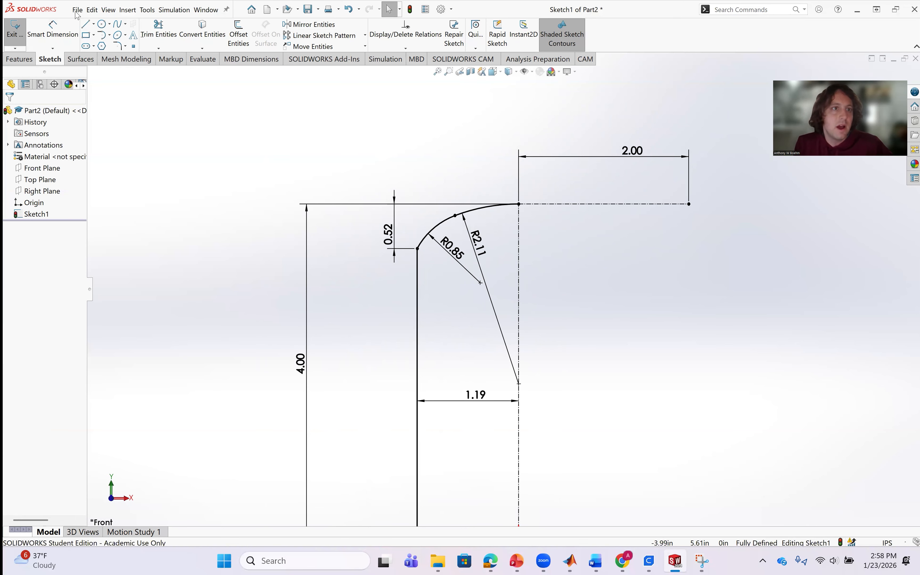
left_click(153, 10)
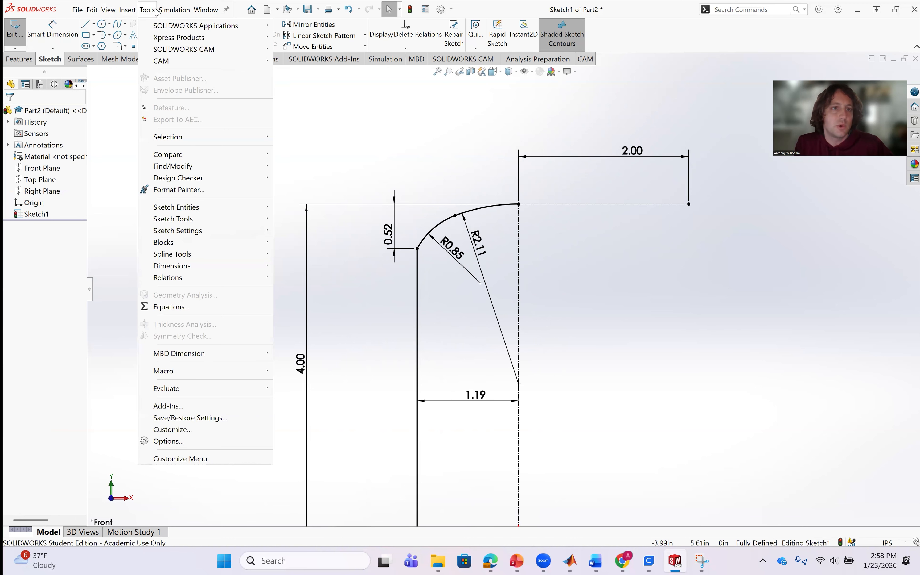
mouse_move(182, 219)
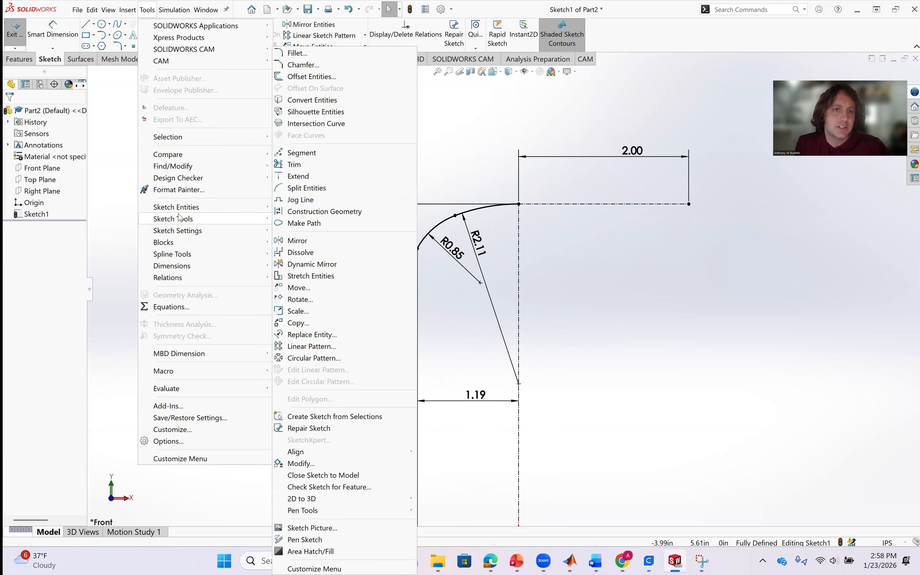
left_click(379, 528)
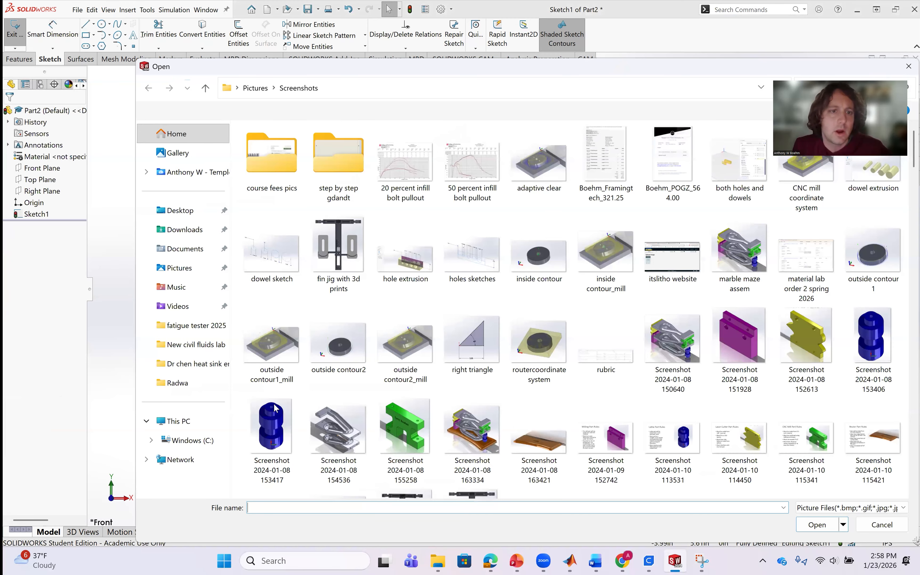
scroll(593, 372, "down", 10)
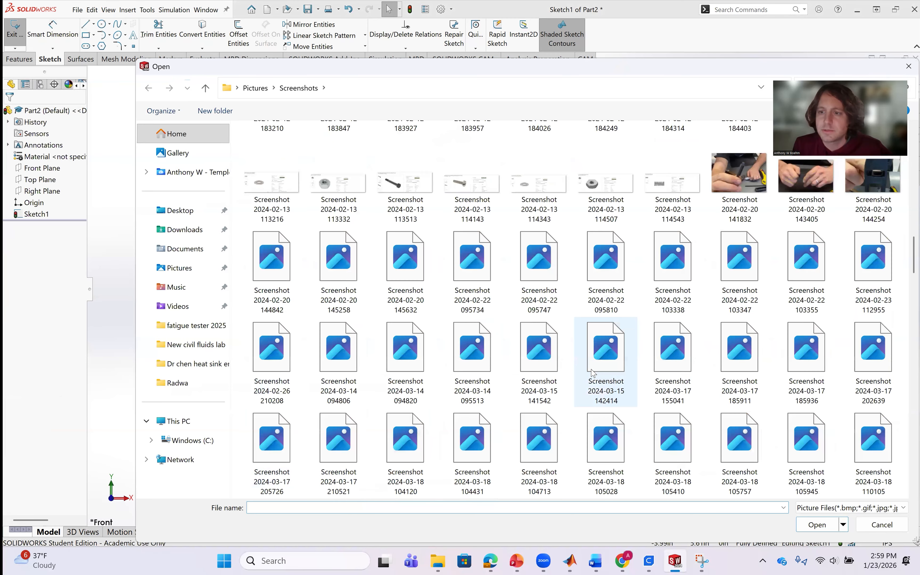
scroll(592, 373, "down", 15)
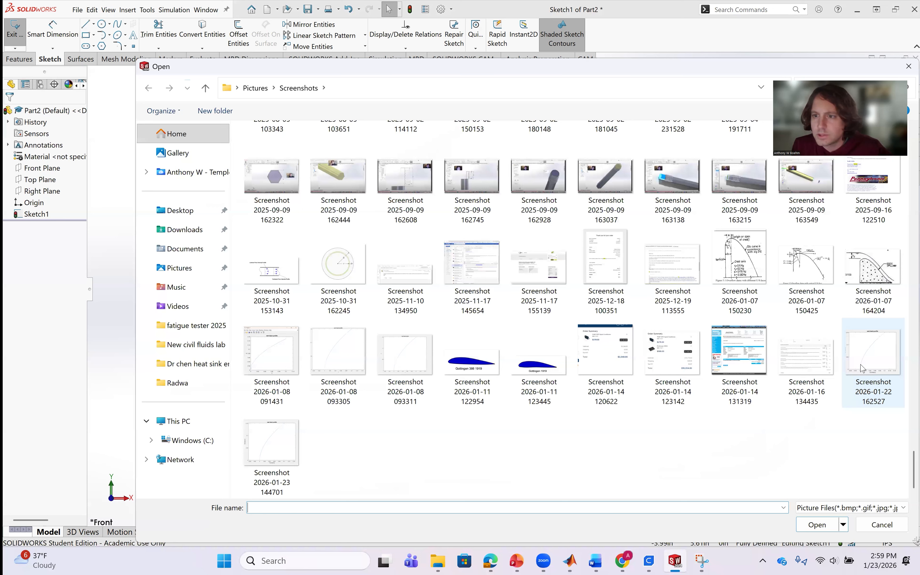
left_click(874, 361)
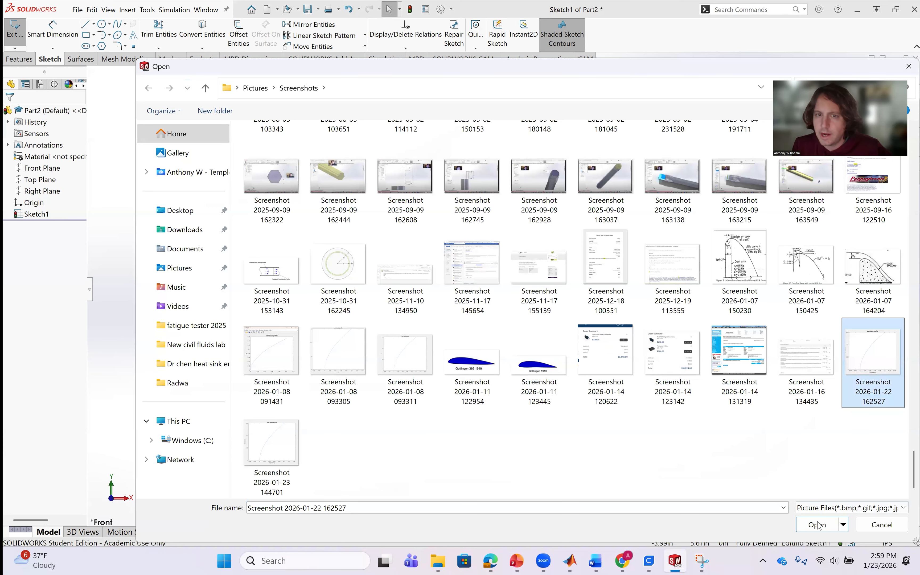
left_click(817, 525)
Move the weir back profile picture clear of the sketched profile and set its rotation angle to 270 degrees.
scroll(768, 378, "up", 5)
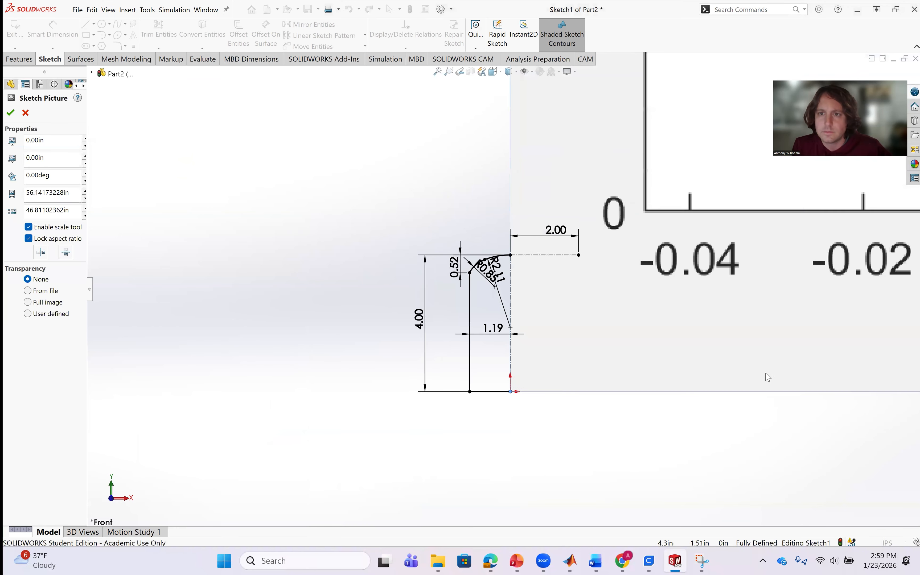
scroll(627, 236, "up", 3)
left_click_drag(613, 296, 642, 309)
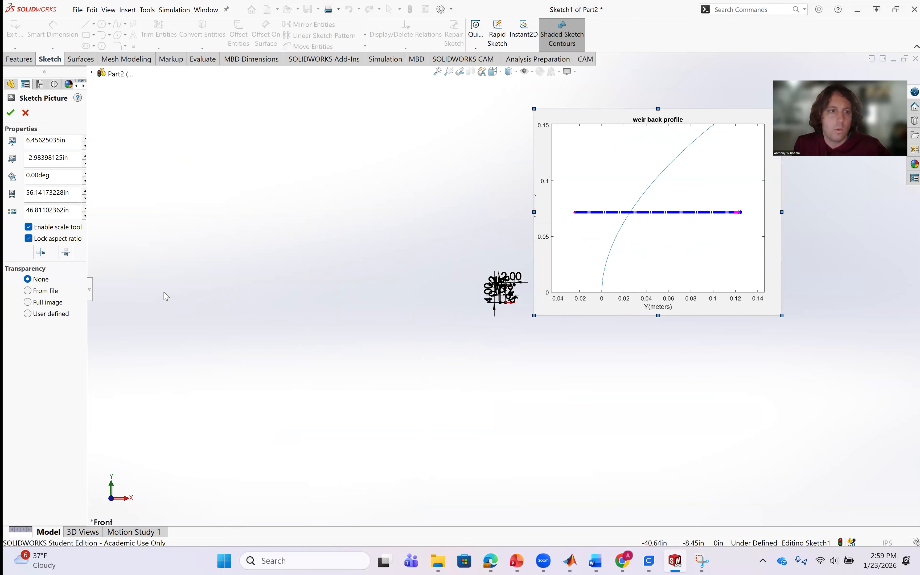
left_click(59, 176)
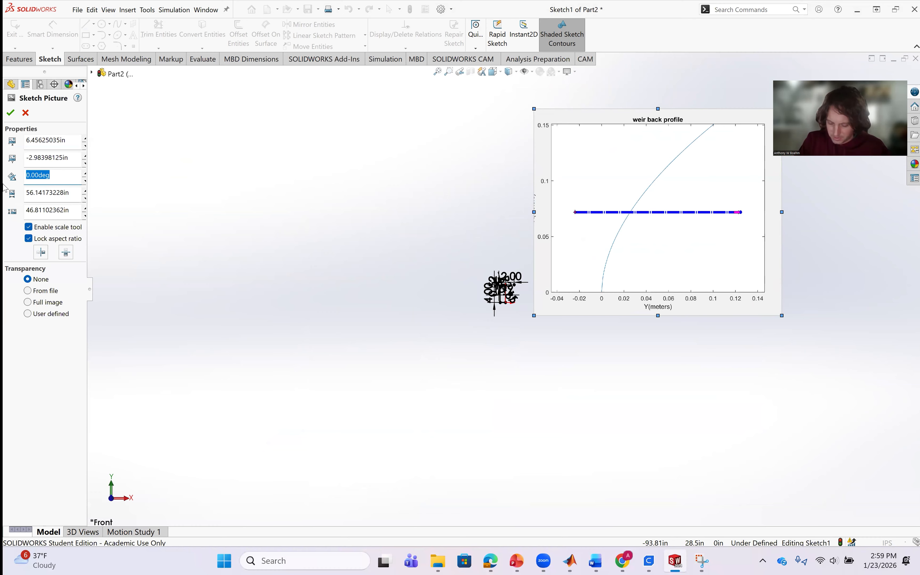
type("2")
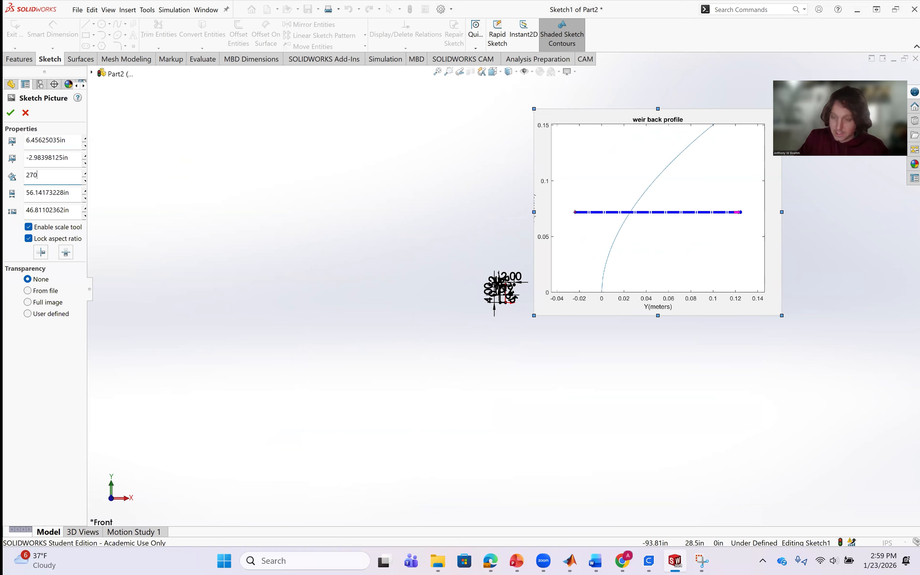
type("70")
key("Return")
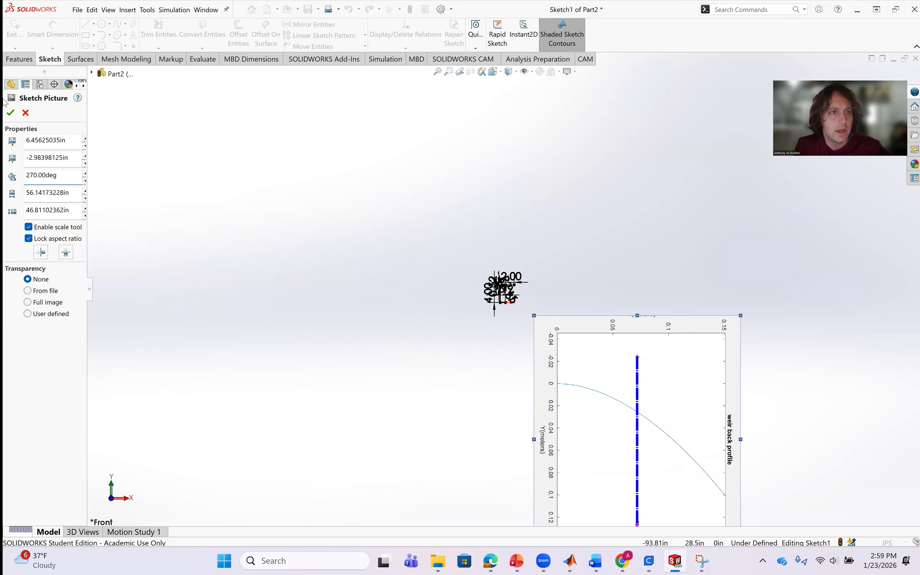
Reposition the rotated picture beside the sketched weir profile, with its curve start near crest height, and accept the placement.
mouse_move(598, 370)
left_mouse_down()
mouse_move(547, 254)
mouse_move(539, 365)
mouse_move(720, 326)
mouse_move(882, 313)
left_mouse_up()
scroll(507, 310, "down", 11)
scroll(730, 330, "up", 5)
left_click_drag(665, 355, 662, 354)
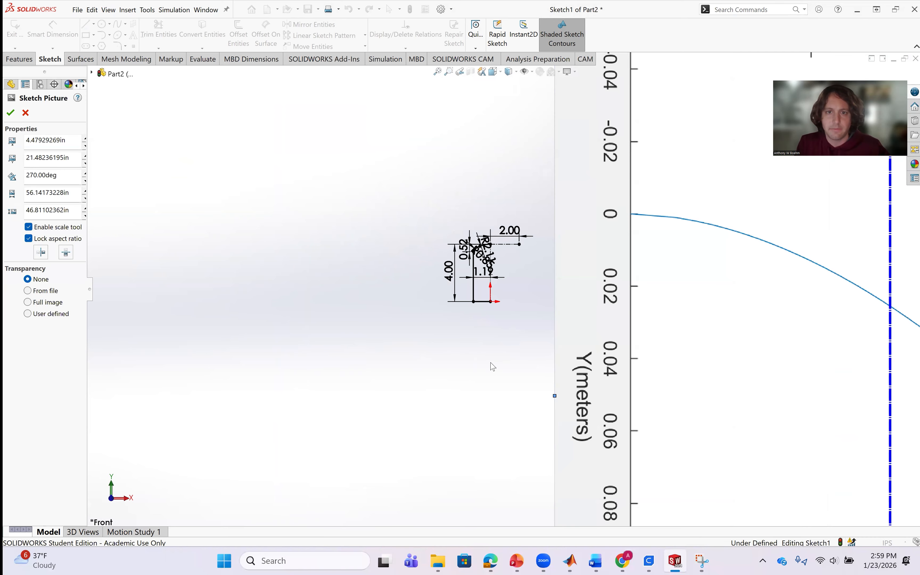
left_click(10, 112)
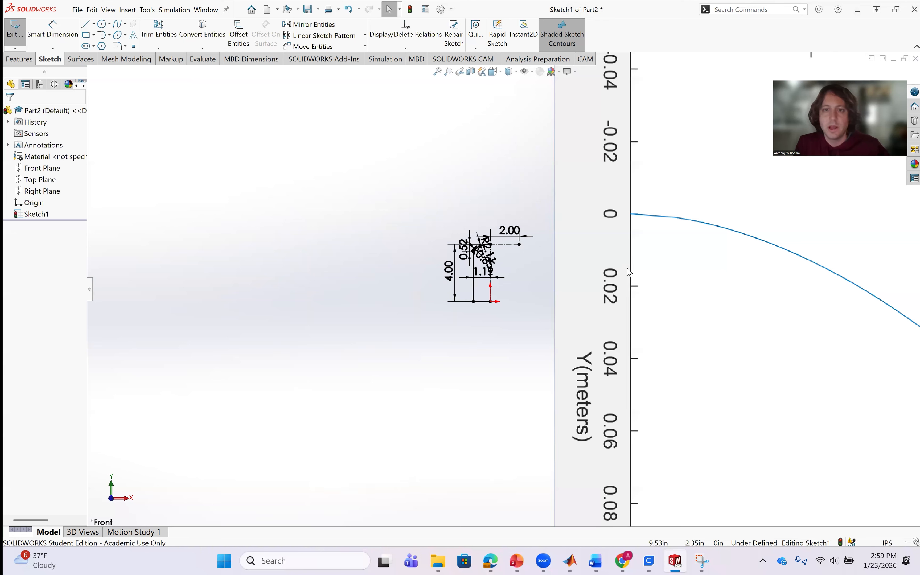
Sketch a horizontal base line from the origin toward the picture and extend it to about 15.08 in long.
left_click(93, 23)
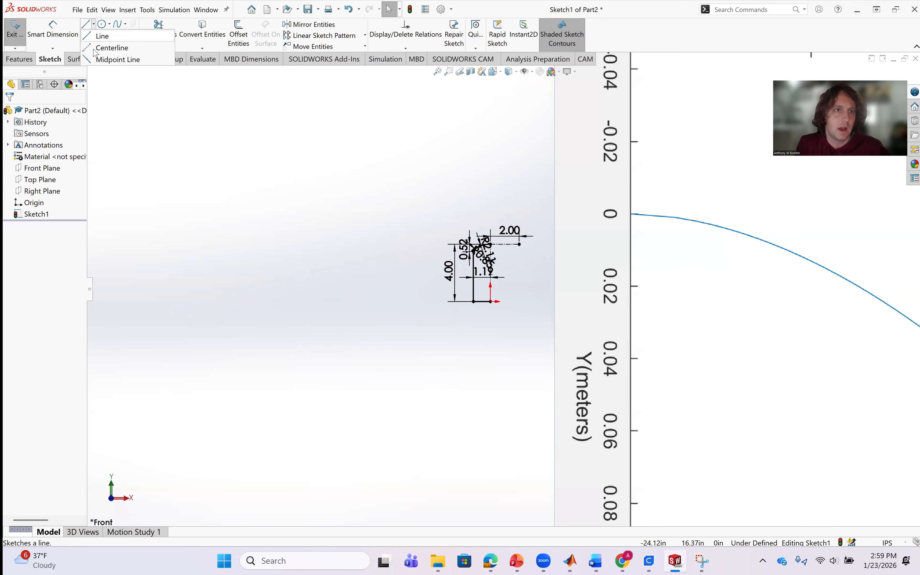
left_click(102, 35)
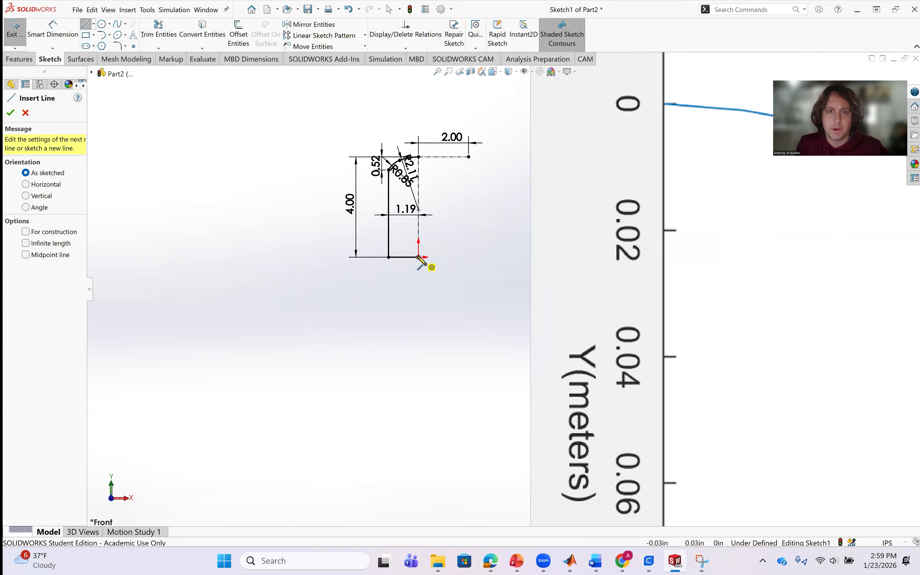
left_click(418, 258)
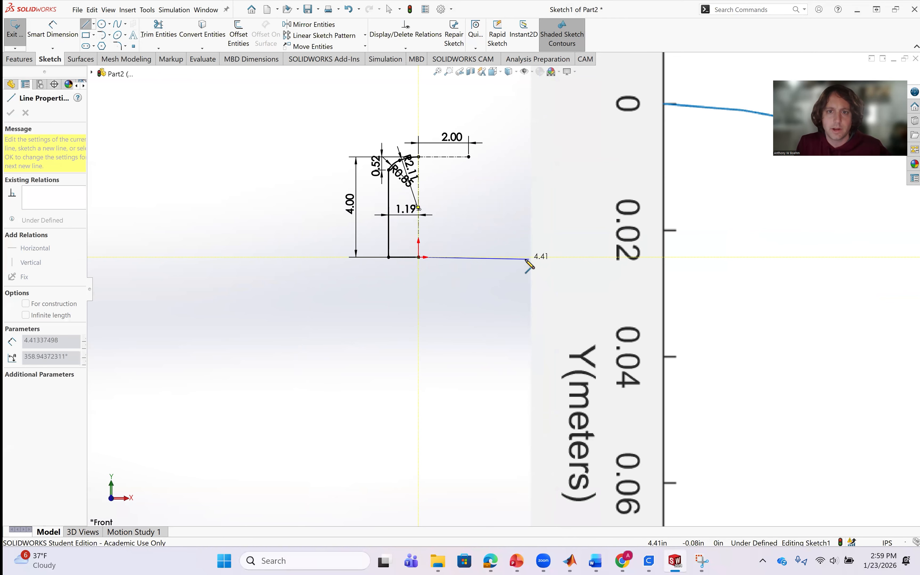
left_click(522, 269)
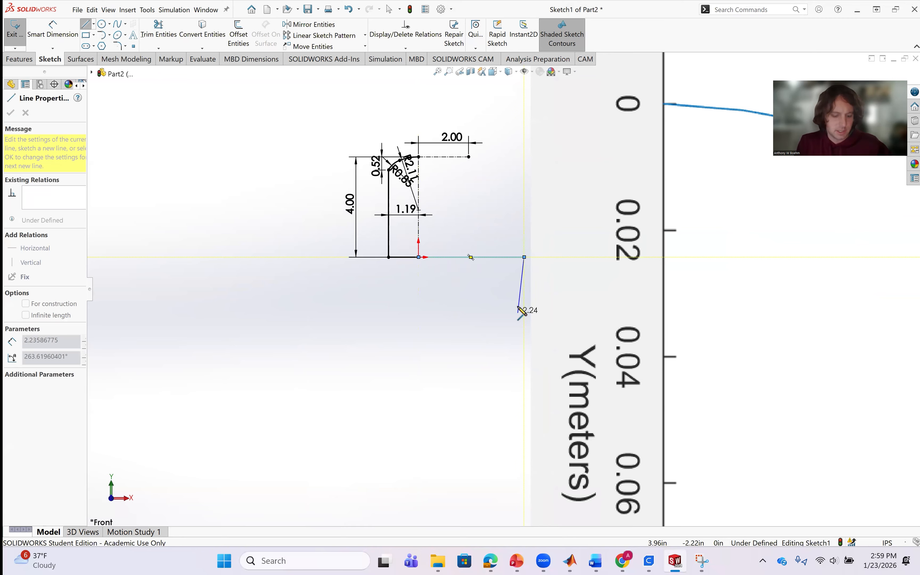
key("Escape")
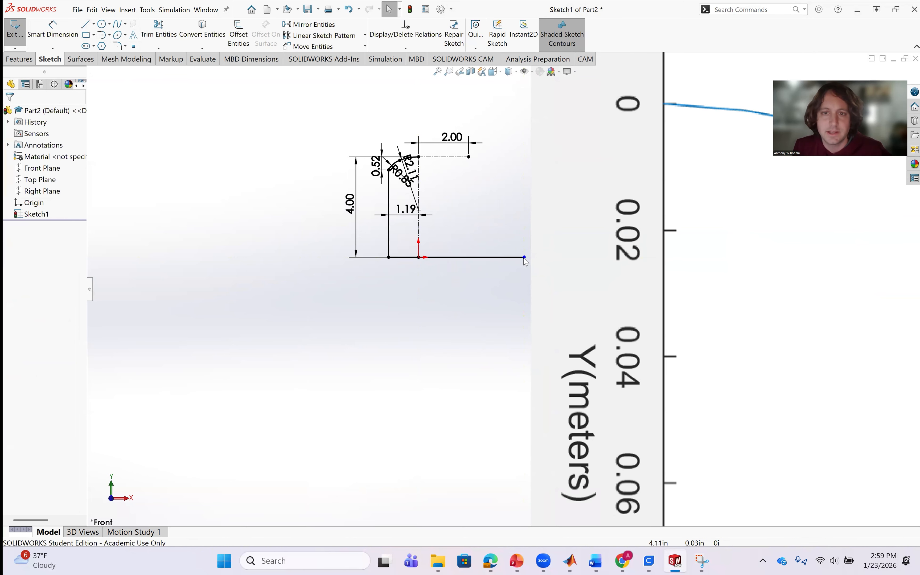
mouse_move(524, 258)
left_mouse_down()
mouse_move(660, 248)
mouse_move(804, 258)
left_mouse_up()
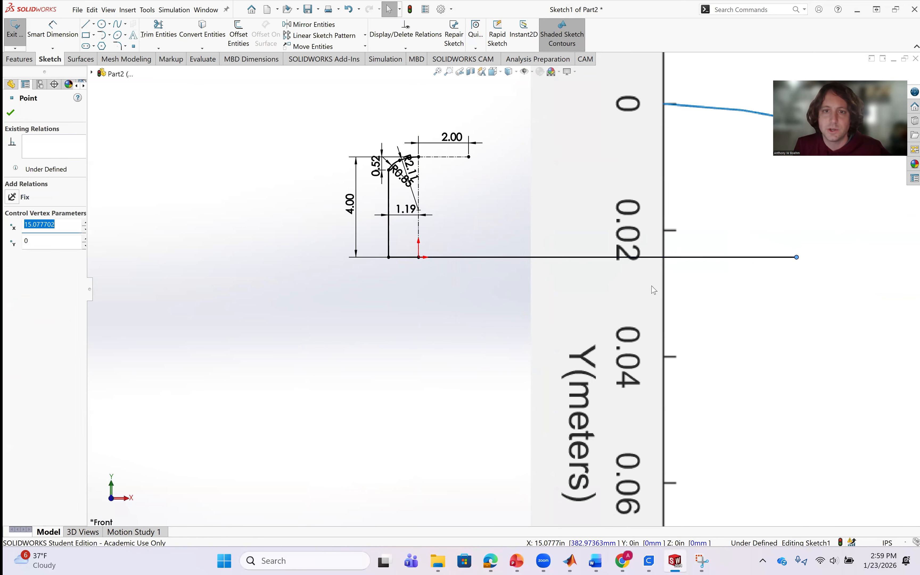
Examine the picture's plot axes and back profile curve against the size of the sketched weir profile.
scroll(516, 294, "down", 3)
scroll(521, 242, "up", 3)
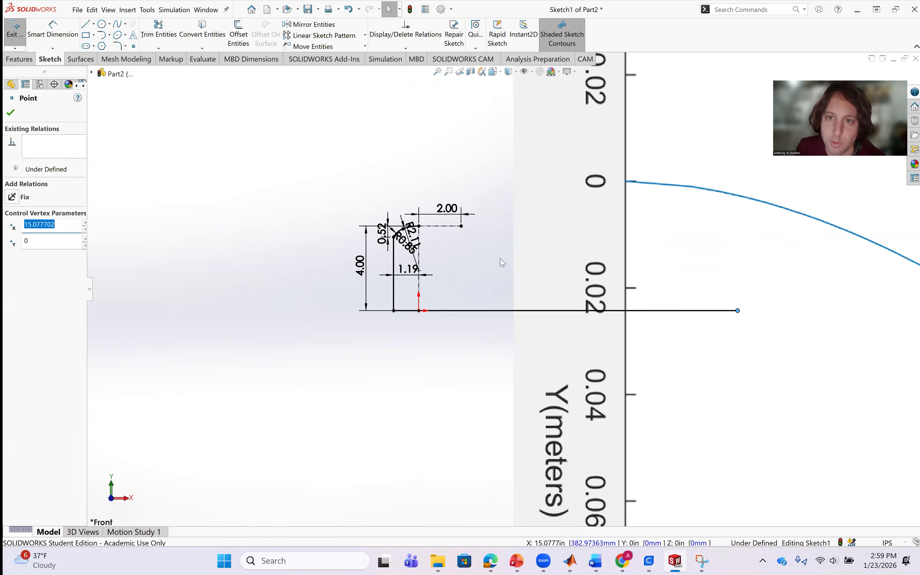
scroll(751, 313, "down", 5)
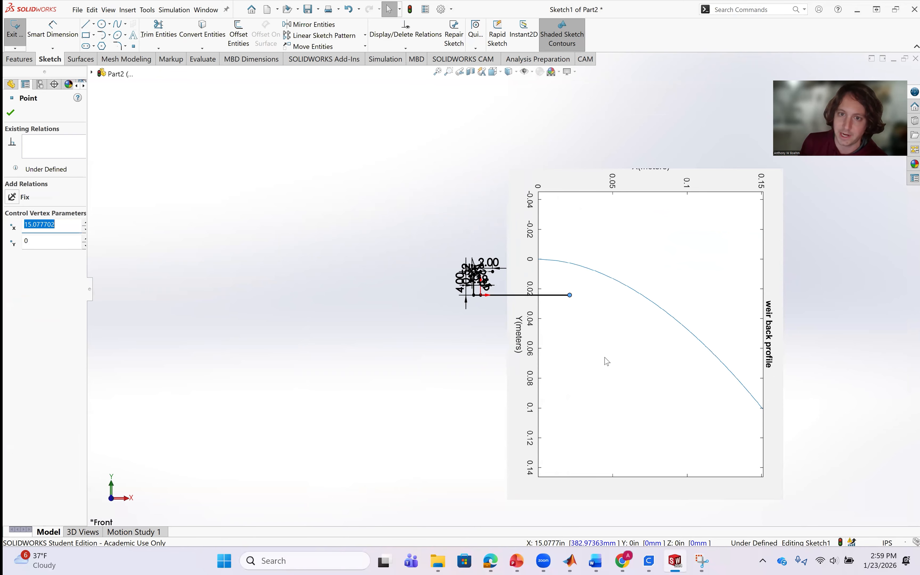
scroll(575, 234, "up", 3)
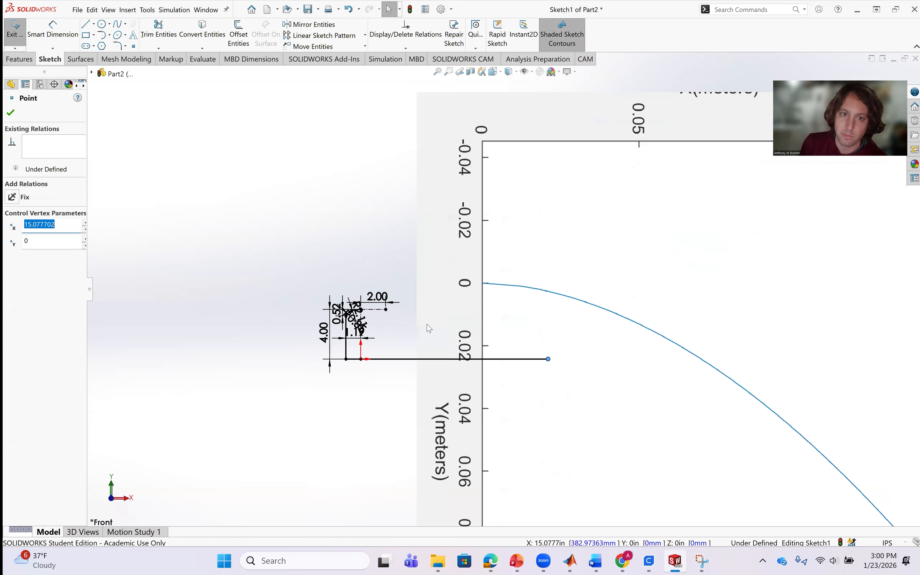
scroll(428, 328, "up", 3)
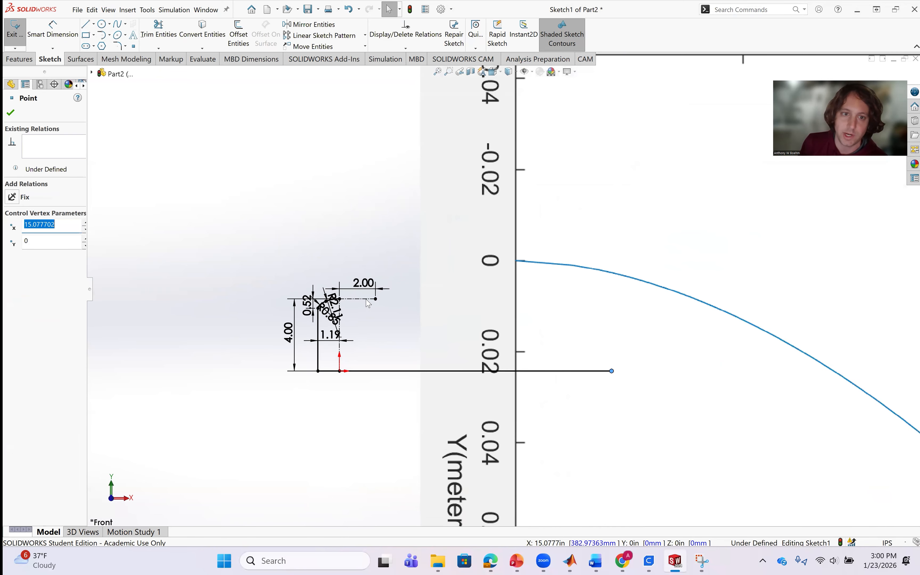
scroll(354, 302, "up", 3)
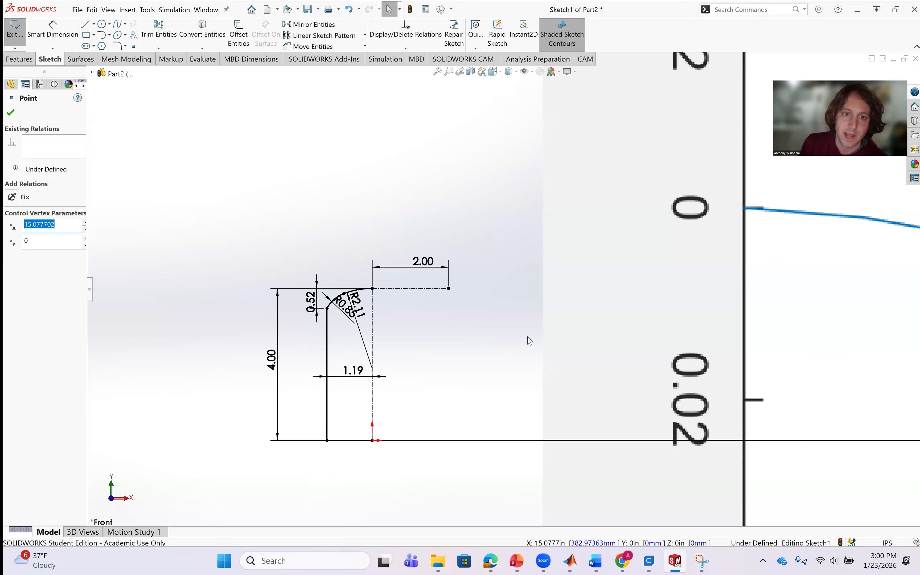
scroll(710, 430, "down", 5)
scroll(696, 361, "up", 3)
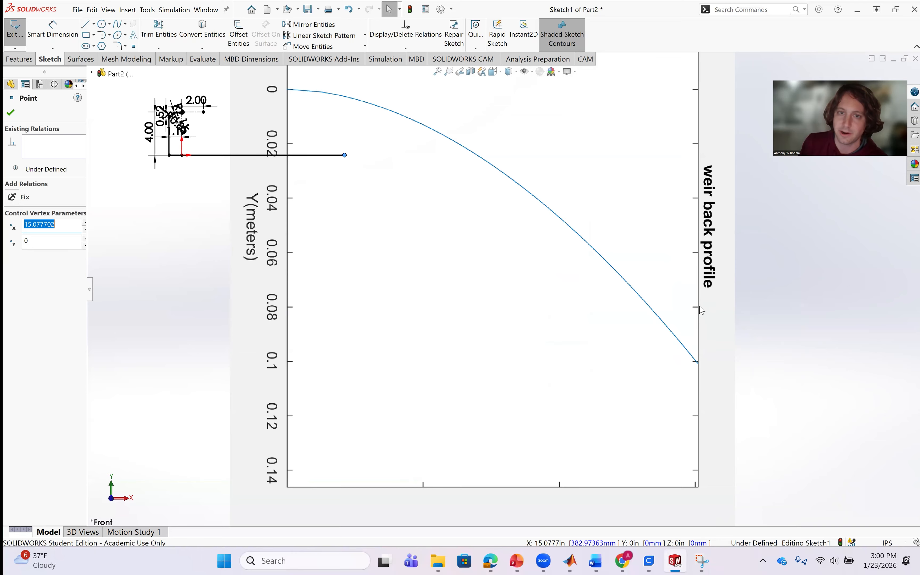
scroll(702, 310, "down", 2)
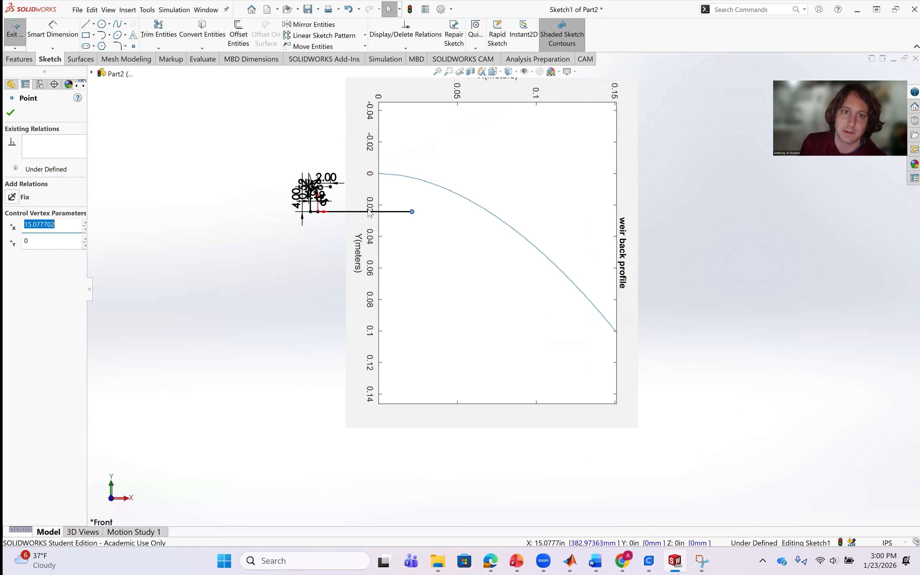
scroll(354, 200, "down", 4)
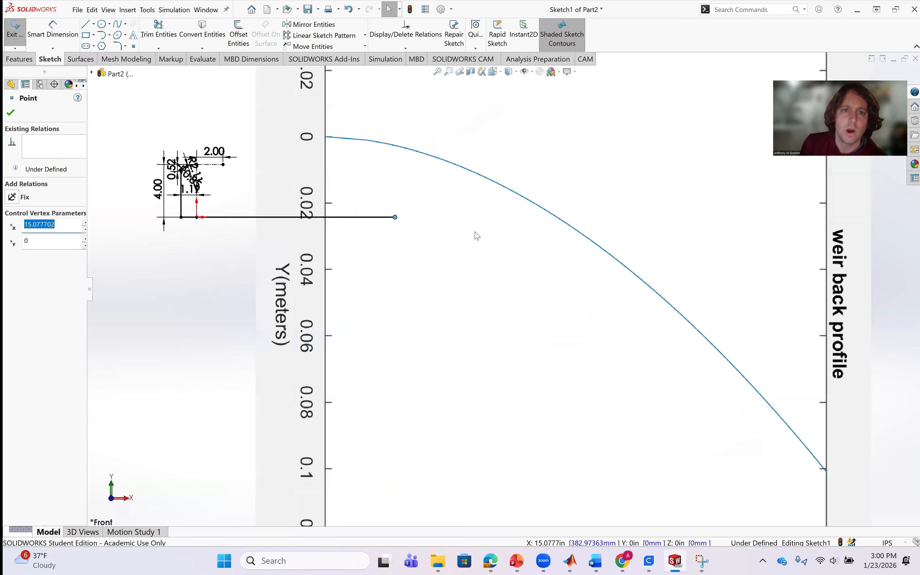
scroll(476, 237, "up", 4)
Set the weir back profile picture's width to 7.5 in with the aspect ratio locked.
left_click(468, 290)
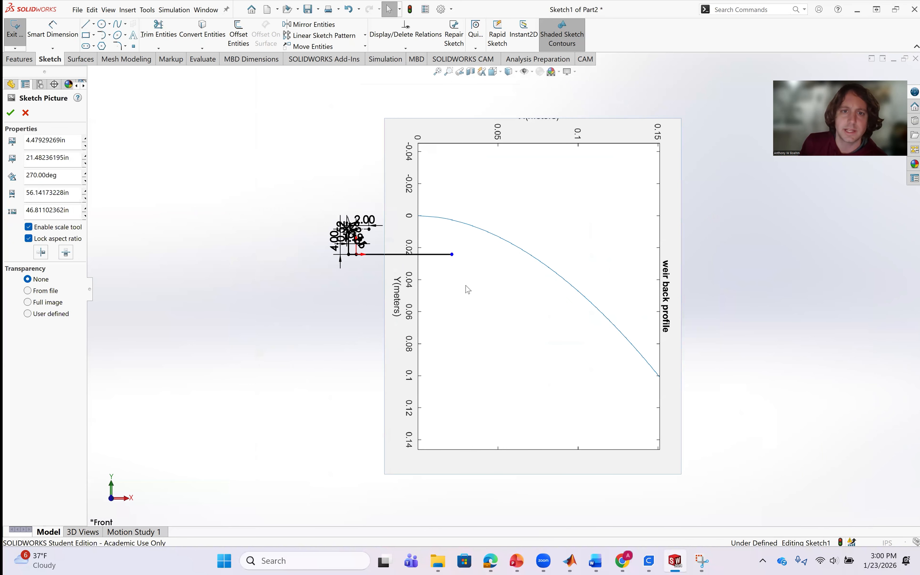
left_click_drag(73, 193, 9, 188)
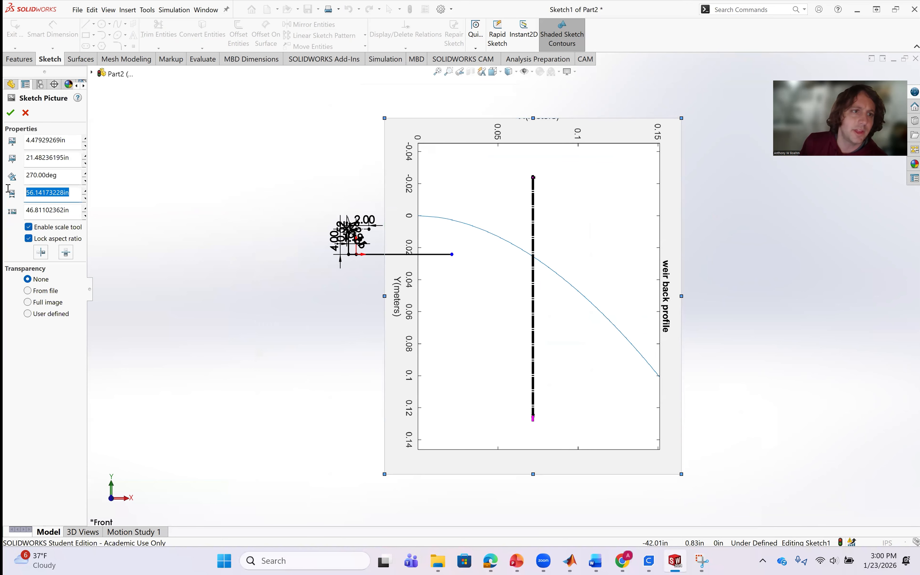
type("7")
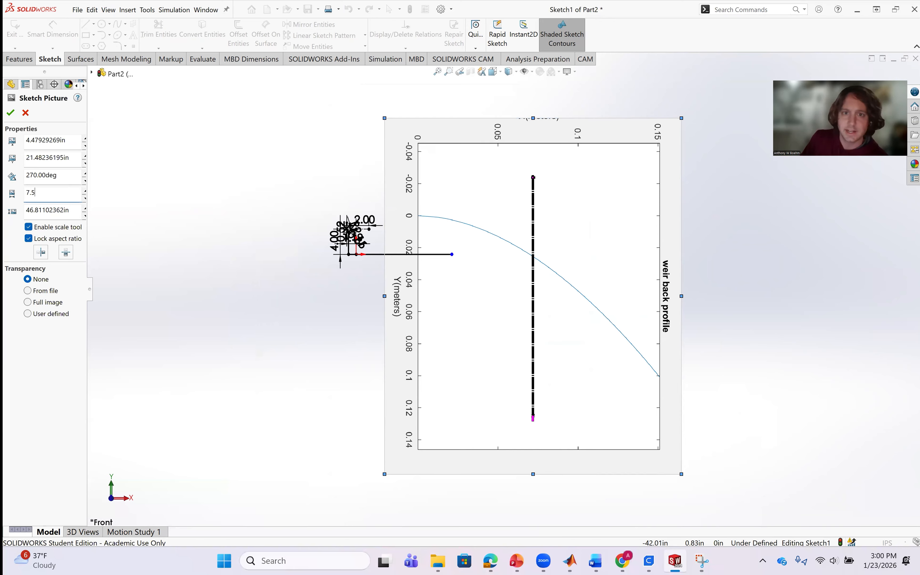
type(".5")
key("Return")
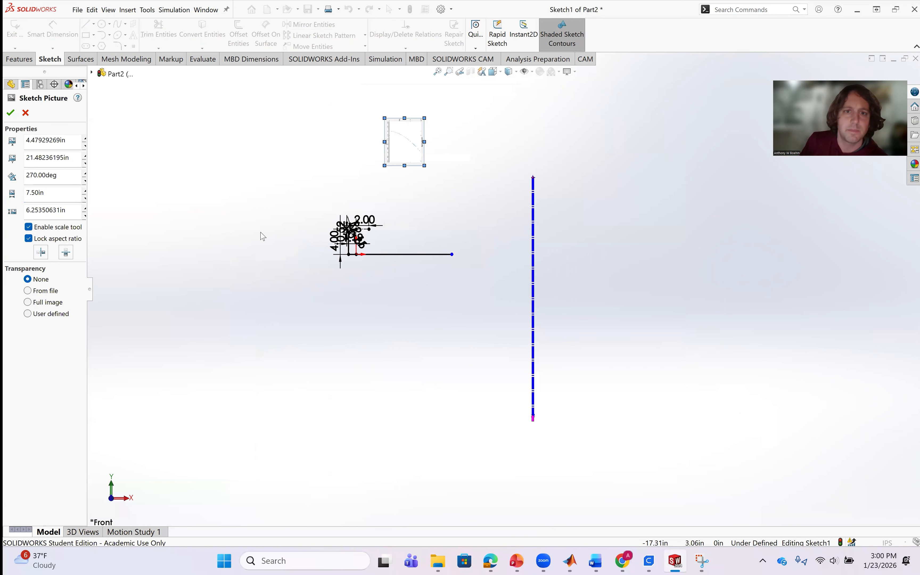
Move the resized picture so its curve's zero point sits on the crest point at the top of the vertical centerline.
left_click_drag(378, 196, 355, 263)
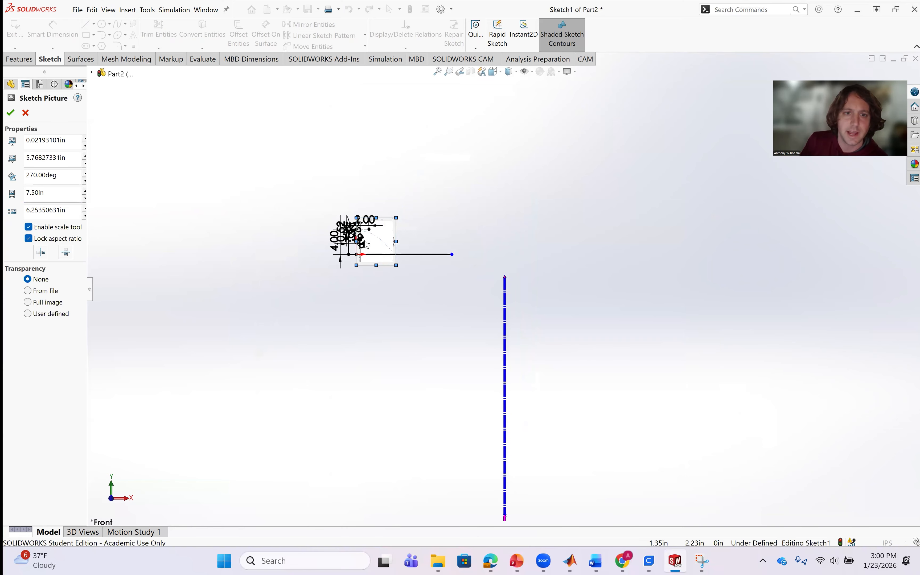
scroll(365, 239, "down", 12)
mouse_move(607, 323)
left_mouse_down()
mouse_move(582, 304)
mouse_move(564, 308)
left_mouse_up()
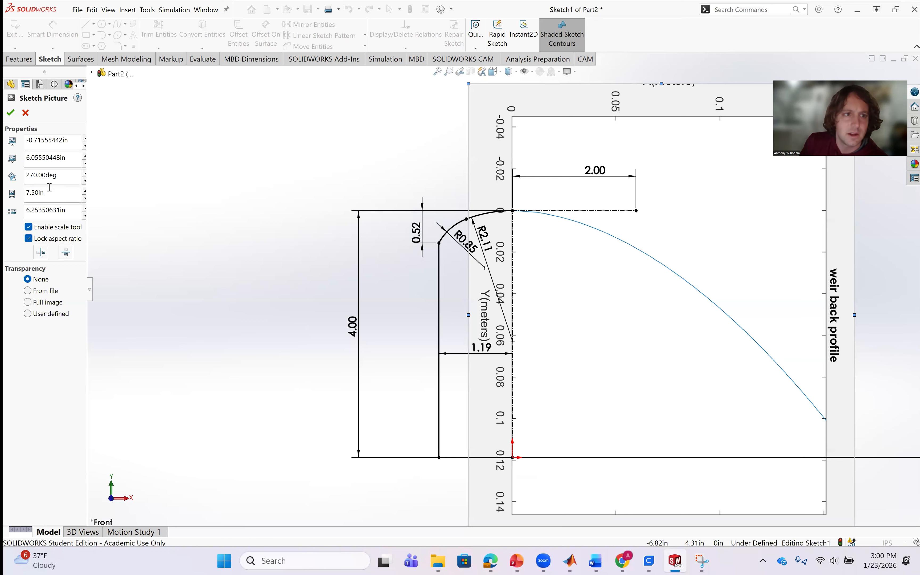
Try widths of 8 in and 9 in for the weir back profile picture with the aspect ratio locked.
double_click(36, 192)
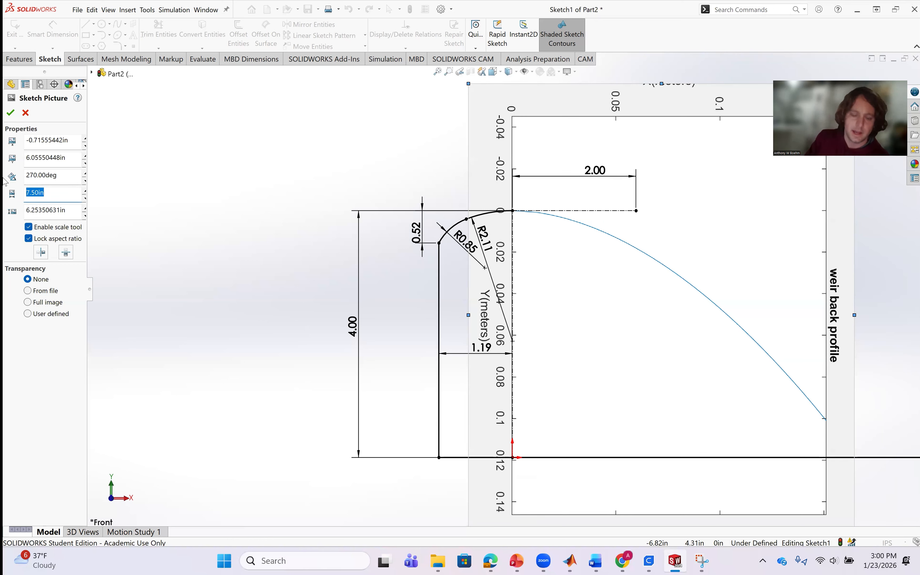
type("7")
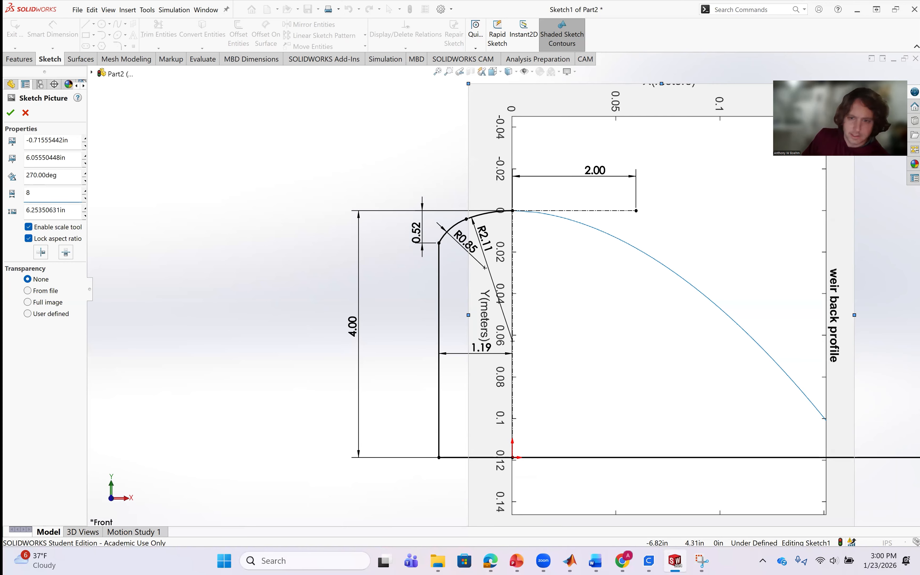
key("Return")
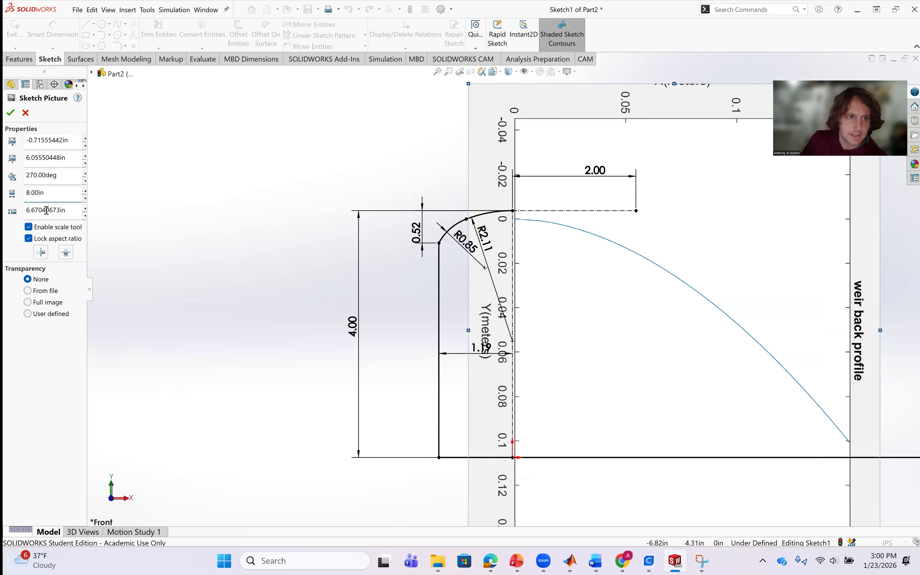
double_click(38, 193)
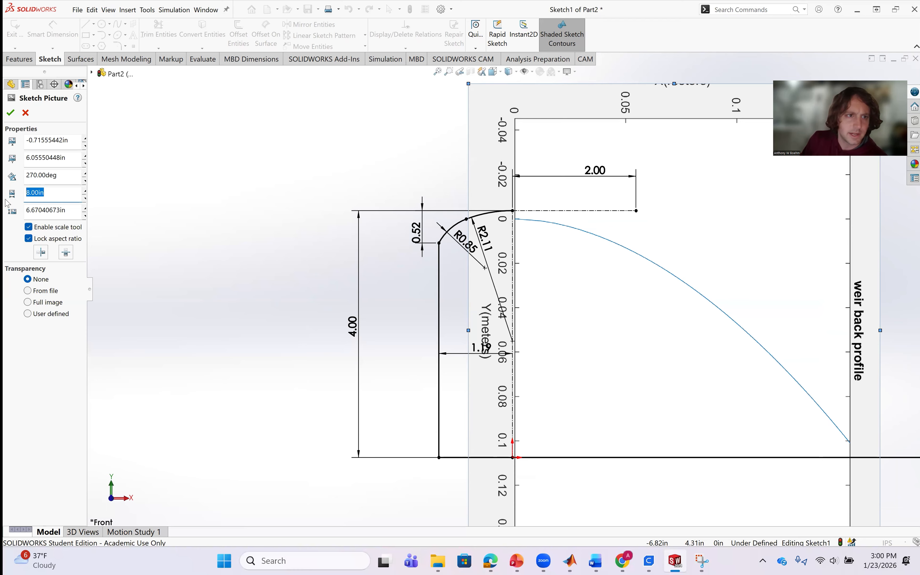
type("9")
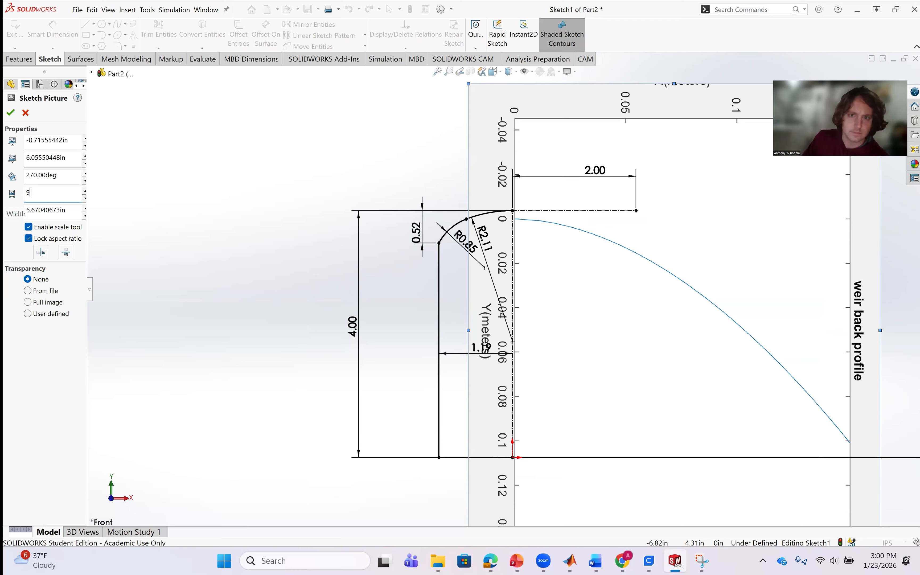
key("Return")
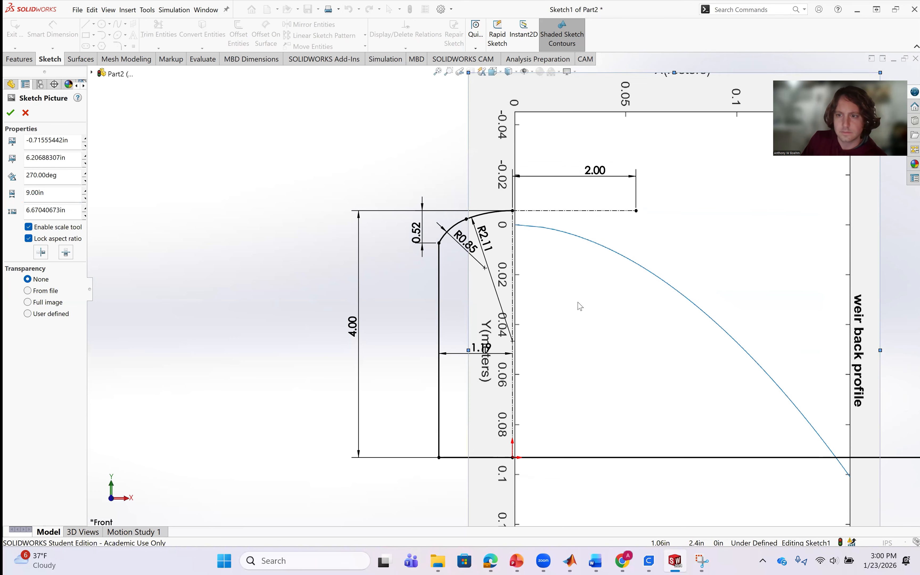
Move the picture so its curve starts at the crest point, and check the curve's lower end against the base line.
left_click_drag(574, 291, 574, 292)
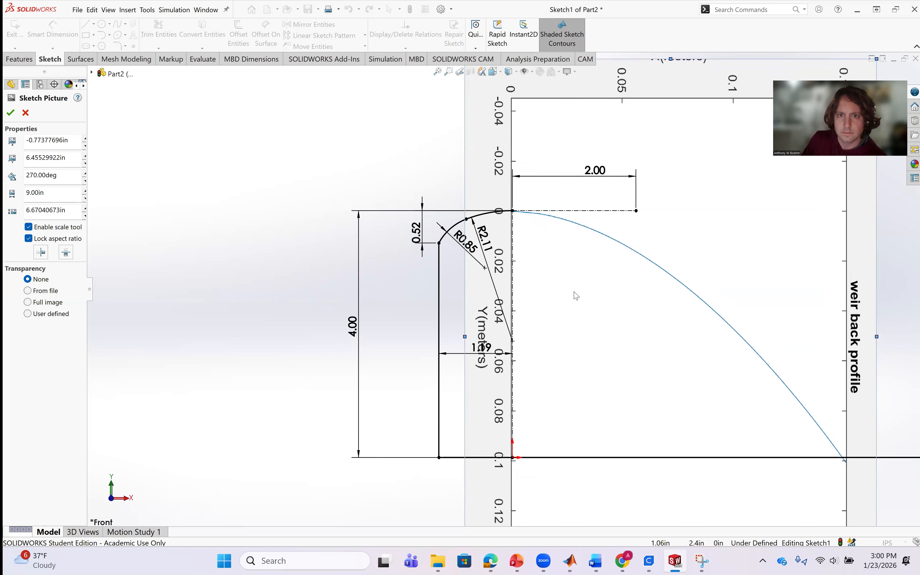
scroll(744, 440, "down", 3)
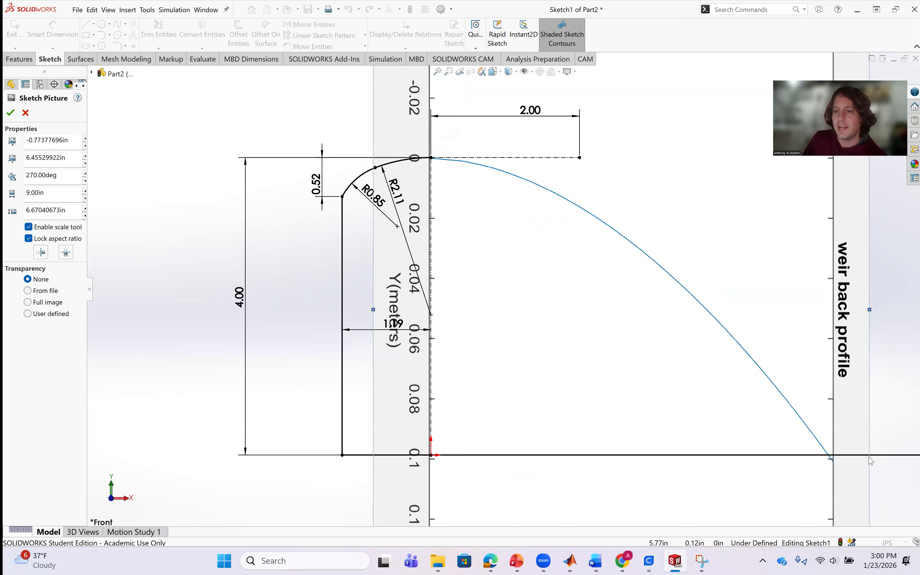
scroll(722, 423, "down", 3)
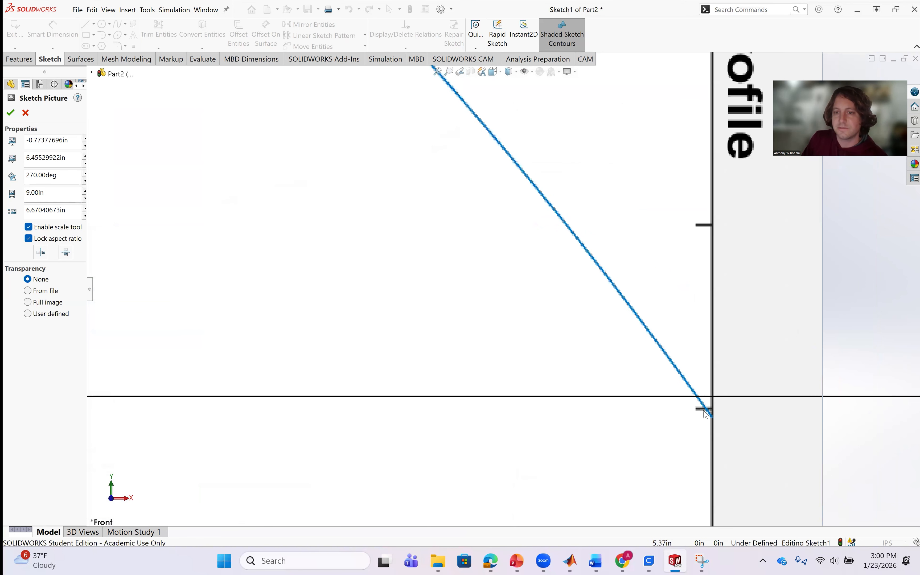
scroll(703, 411, "up", 5)
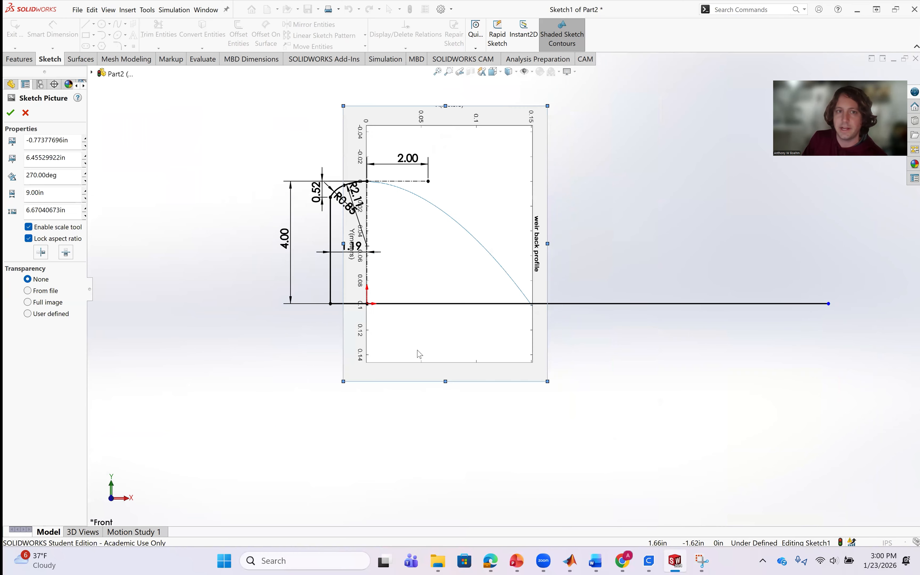
scroll(525, 212, "down", 3)
scroll(524, 212, "down", 2)
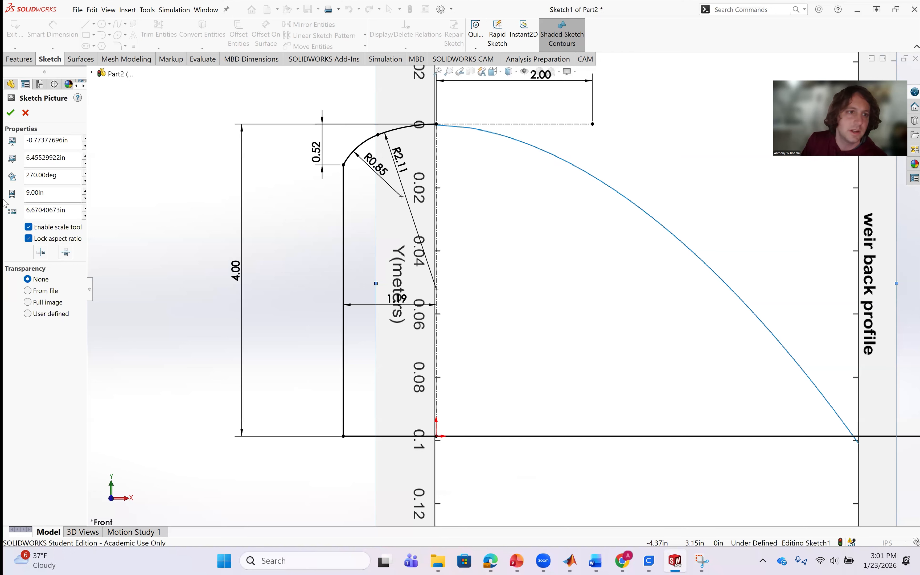
Set the picture's width to 8.9 in and realign its curve with the crest point and the base line.
left_click_drag(52, 192, 3, 168)
type("8")
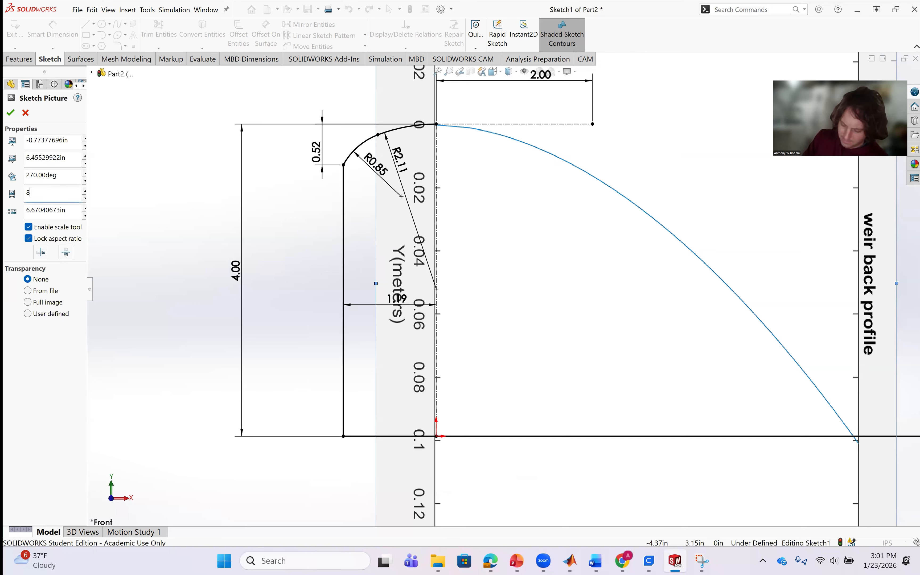
type(".9")
key("Return")
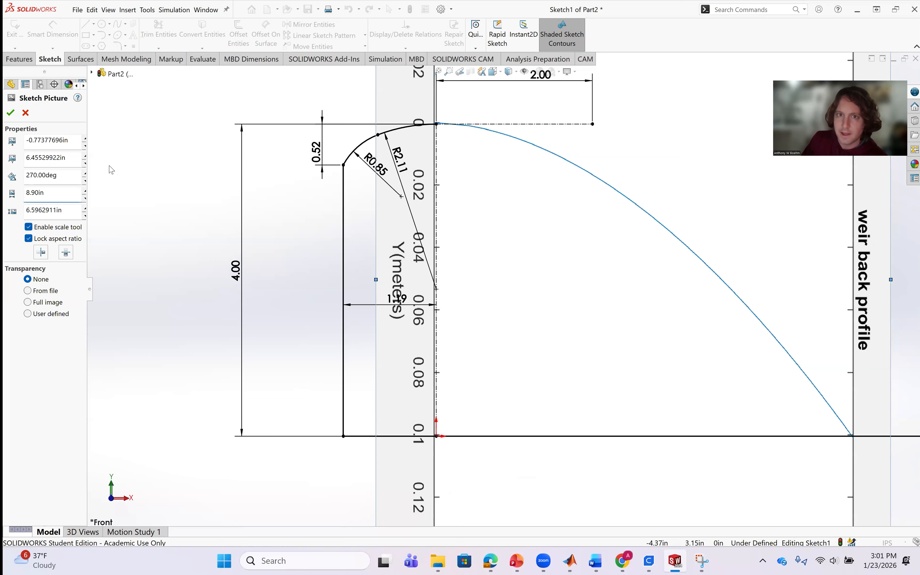
left_click_drag(492, 232, 494, 234)
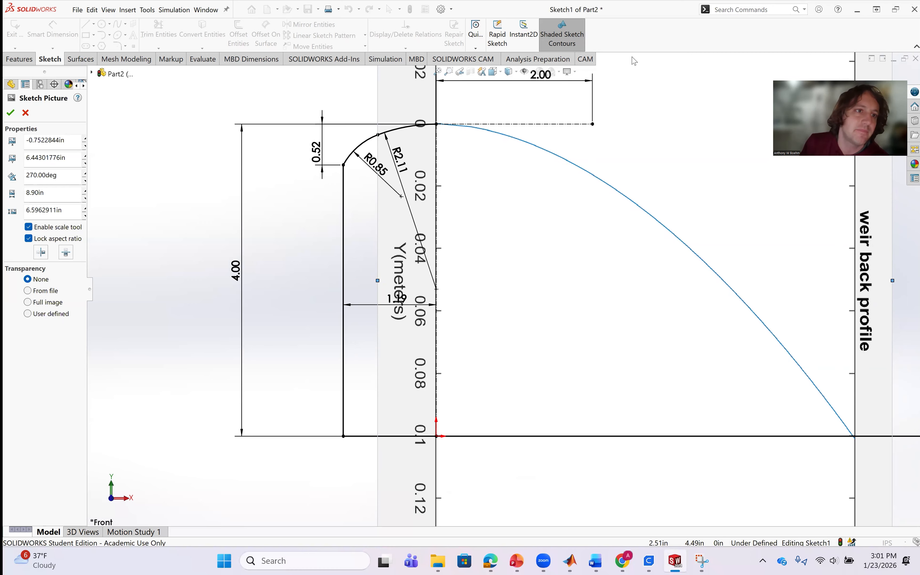
left_click(11, 113)
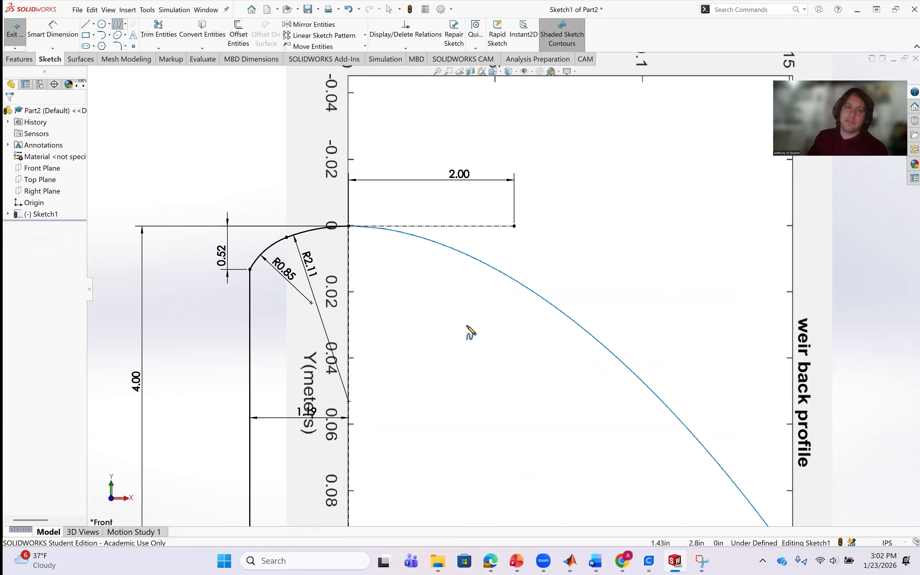
scroll(452, 286, "up", 3)
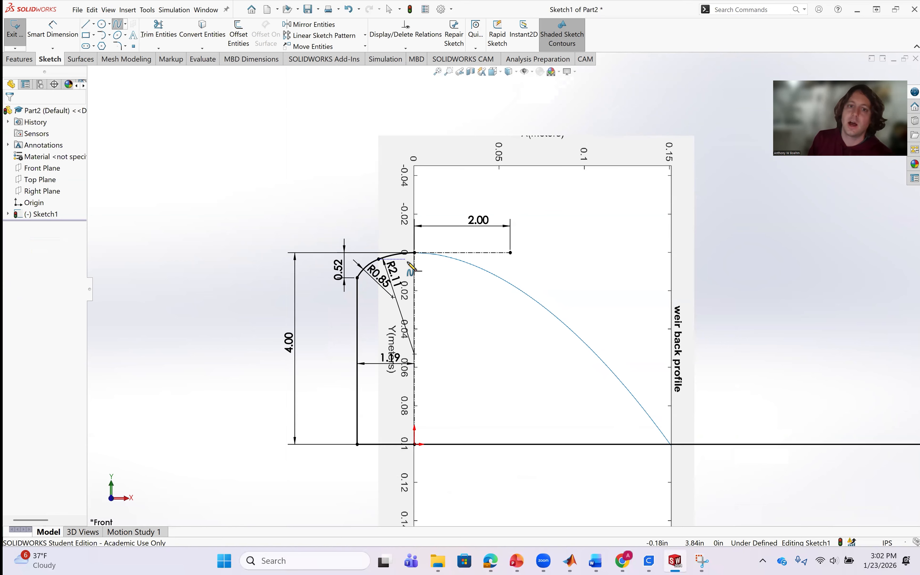
scroll(407, 253, "down", 3)
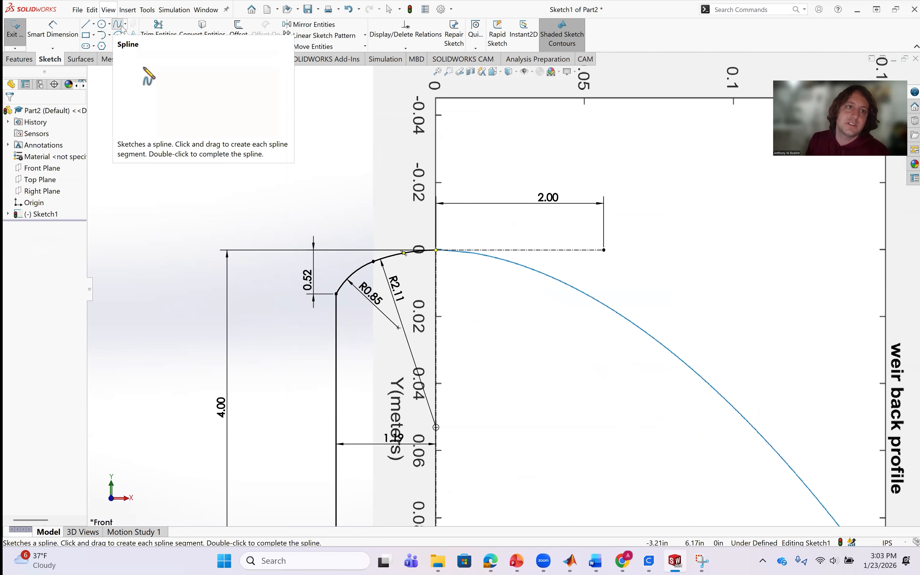
left_click(87, 25)
left_click(119, 25)
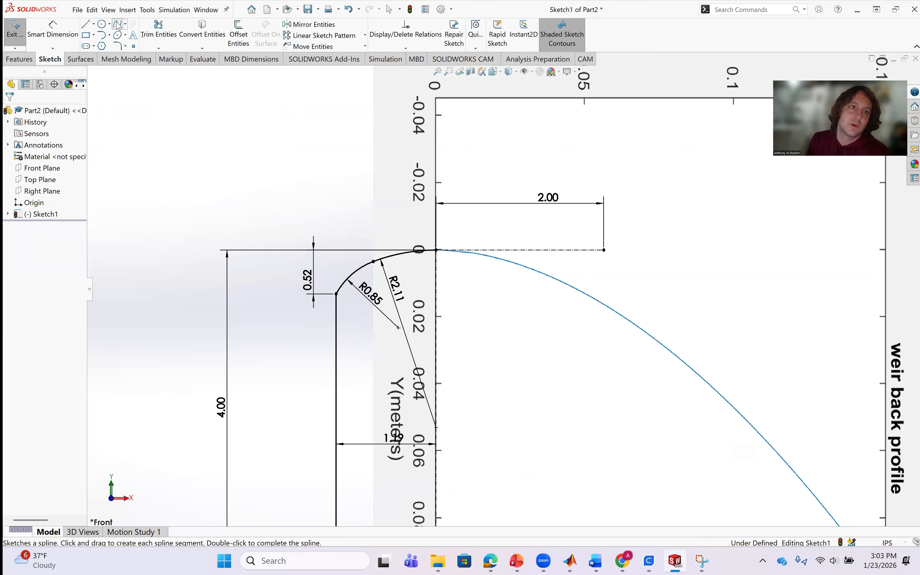
left_click(126, 23)
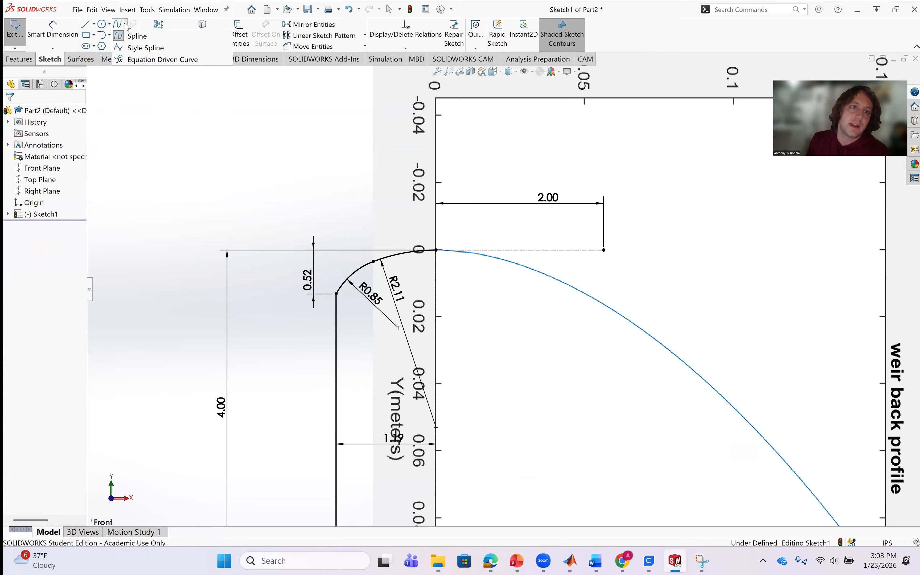
left_click(129, 60)
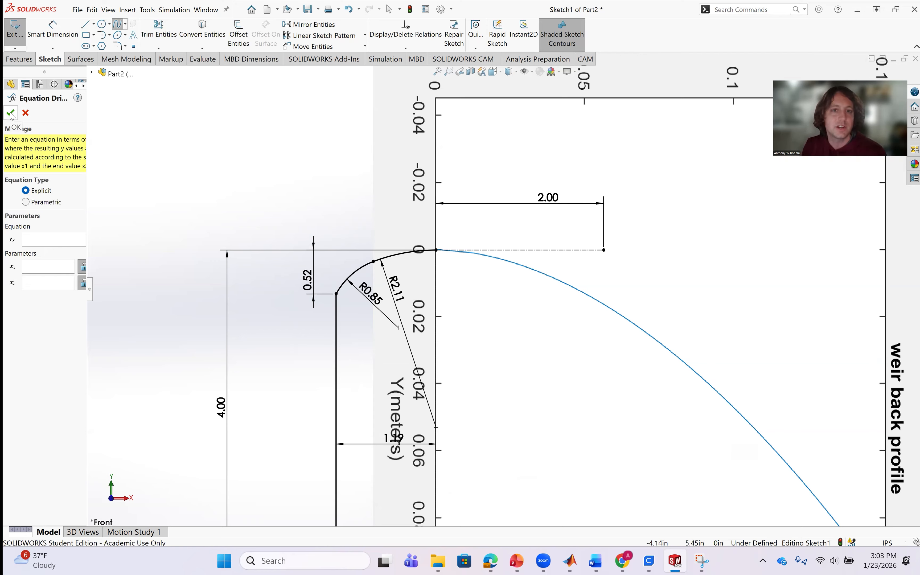
left_click(26, 114)
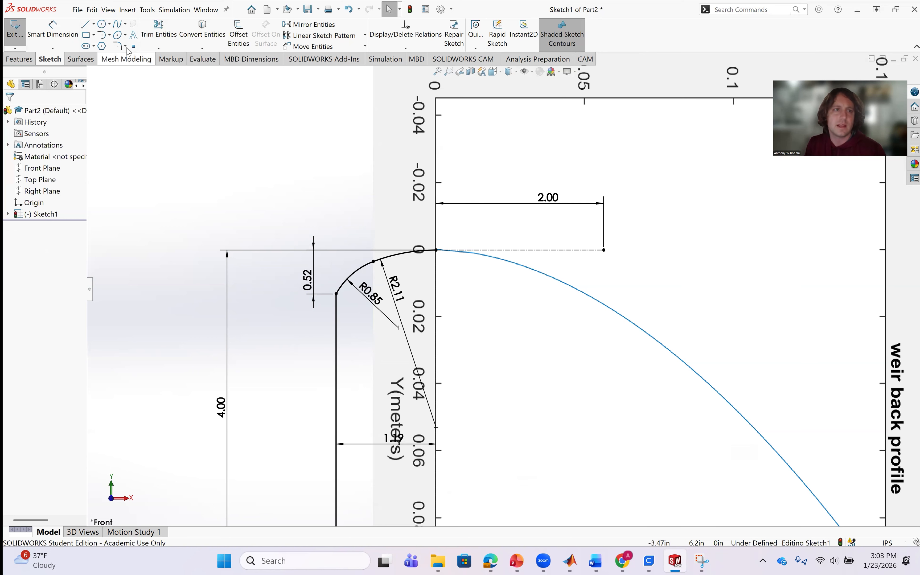
Trace the picture's back curve with a spline from the crest point through two intermediate points to the base line, about 5.35 in from the origin.
left_click(118, 26)
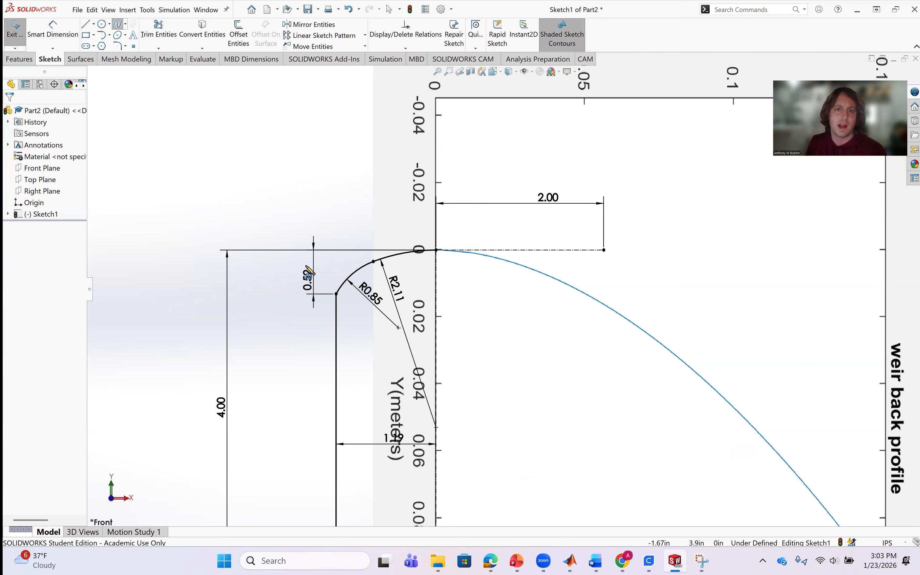
left_click(437, 250)
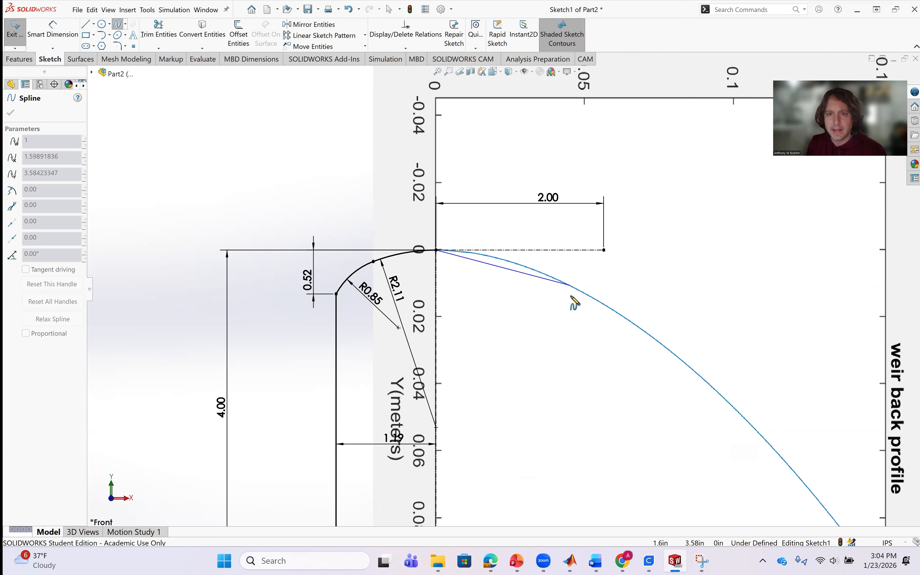
scroll(573, 298, "down", 3)
left_click(566, 257)
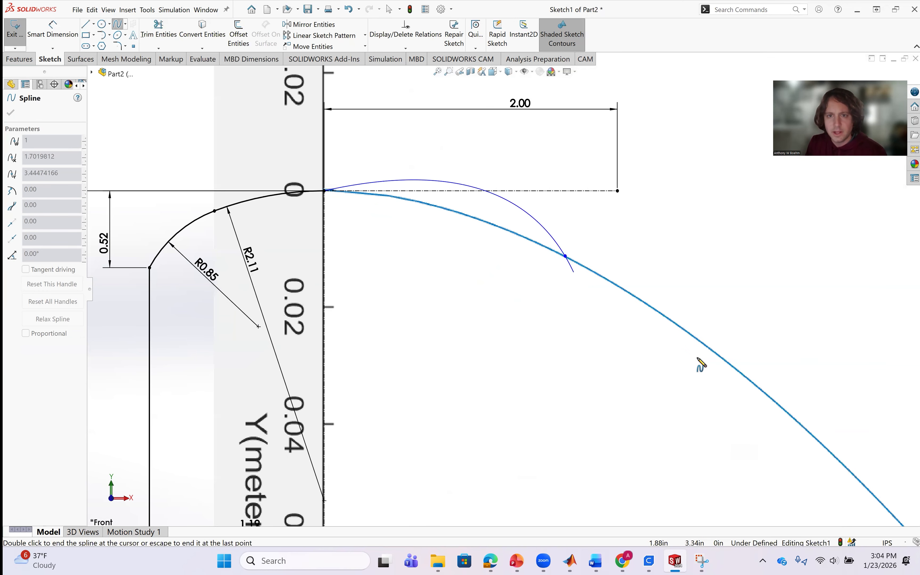
scroll(740, 456, "up", 3)
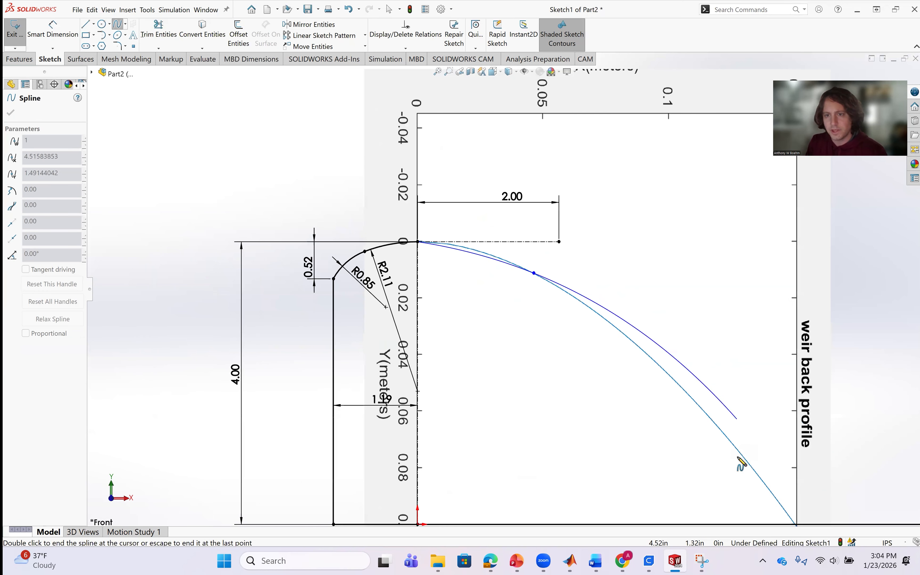
left_click(708, 414)
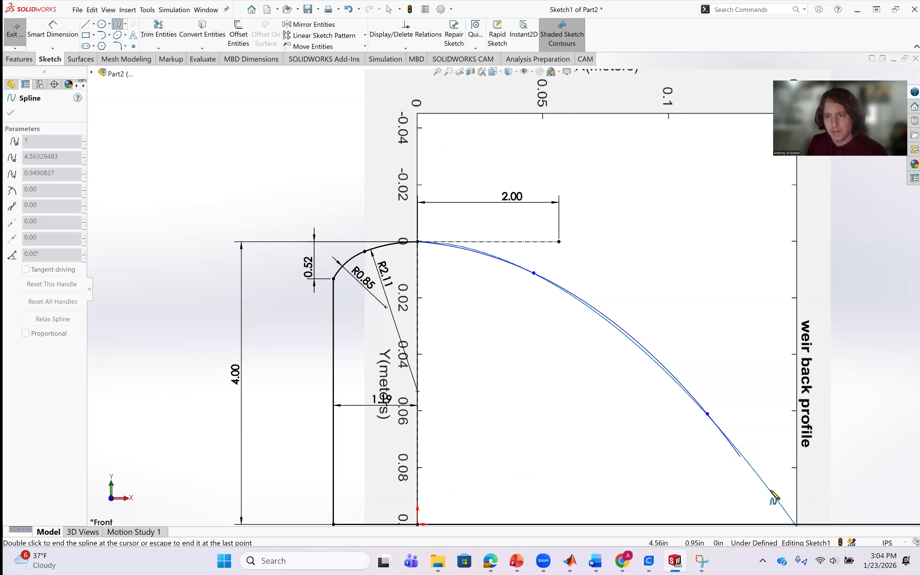
scroll(772, 495, "down", 3)
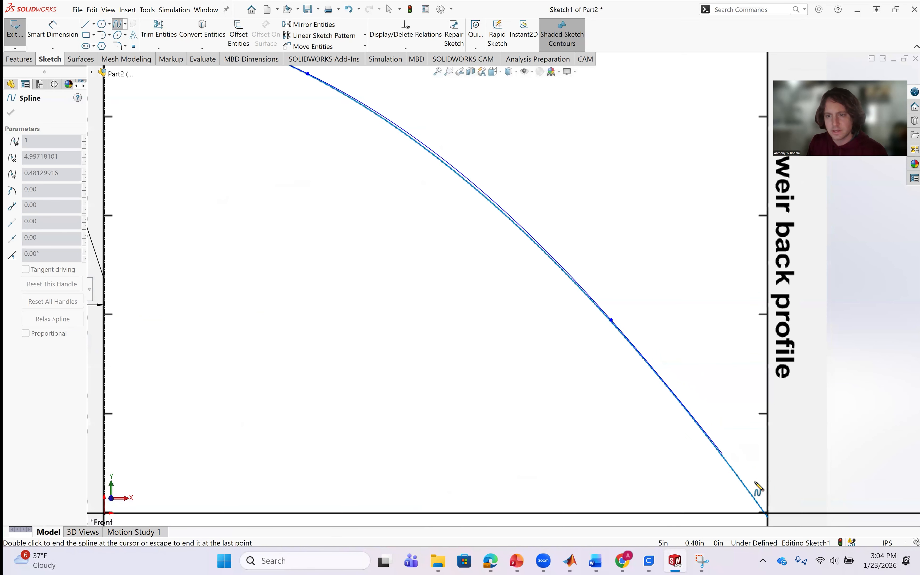
left_click(766, 513)
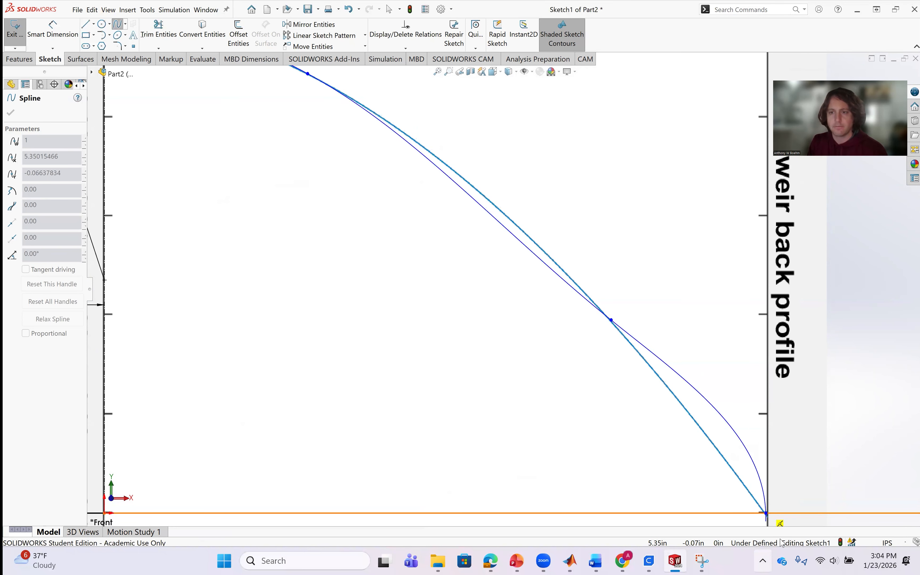
key("Escape")
Add a Fix relation to the spline's lower endpoint on the base line.
scroll(701, 474, "up", 3)
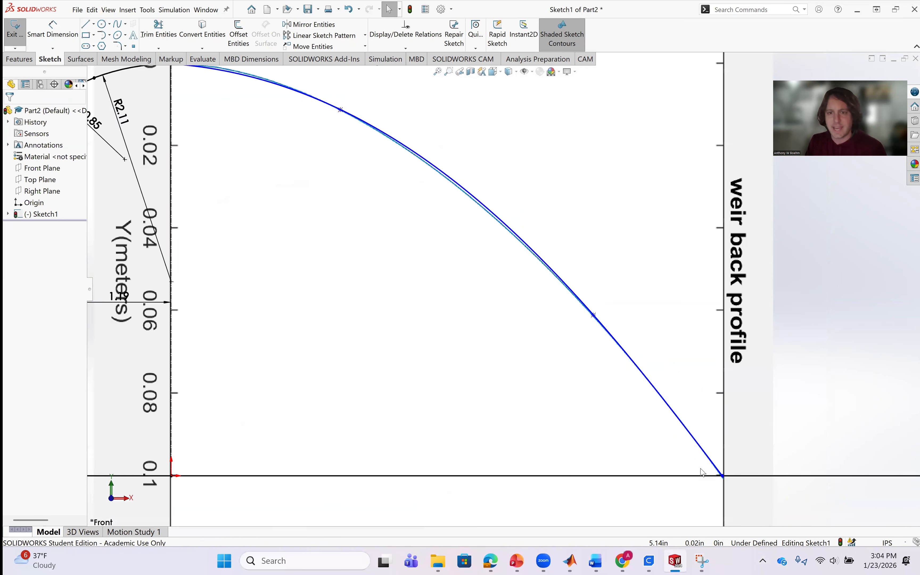
scroll(621, 371, "down", 5)
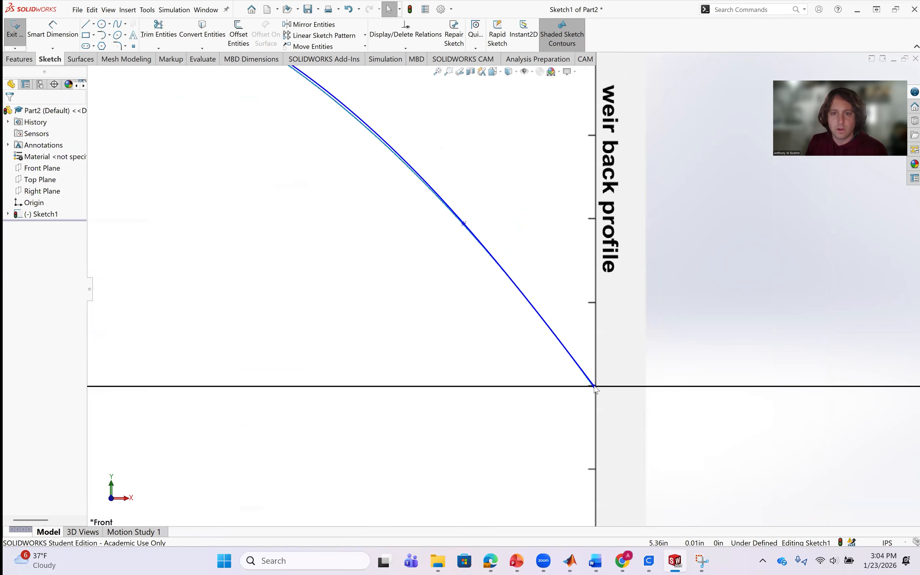
left_click(594, 387)
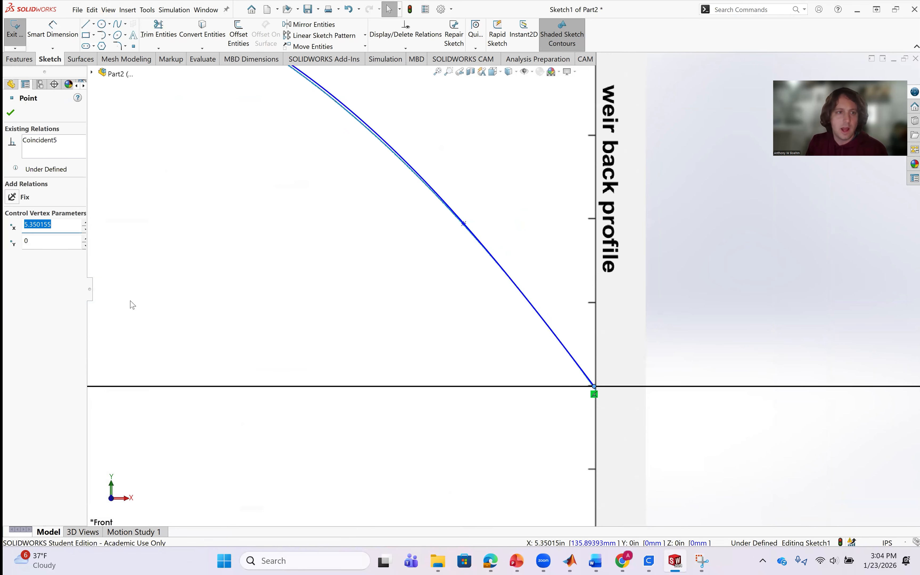
left_click(10, 197)
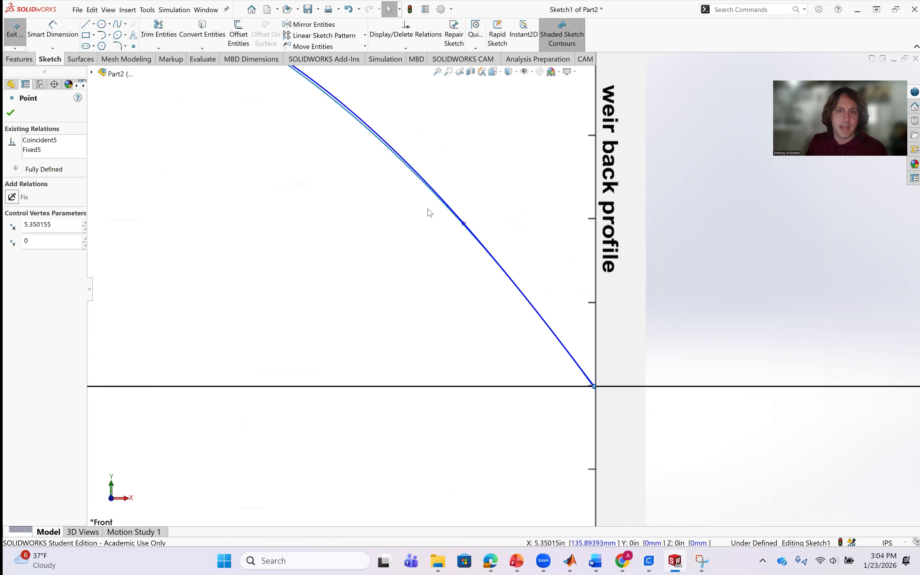
Add a Fix relation to both intermediate points of the back-curve spline at their original traced positions.
scroll(444, 238, "up", 2)
left_click(476, 244)
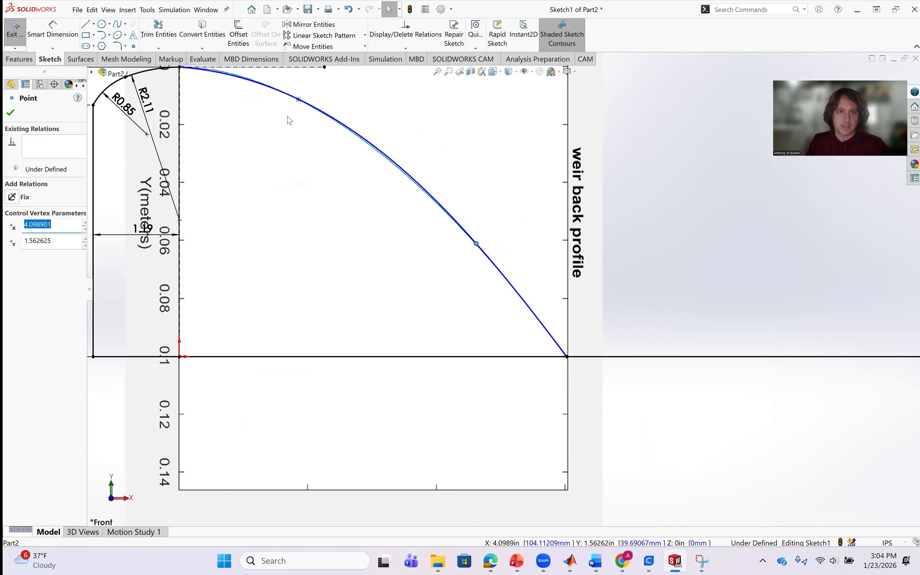
scroll(293, 119, "down", 3)
scroll(342, 152, "up", 3)
scroll(384, 181, "down", 3)
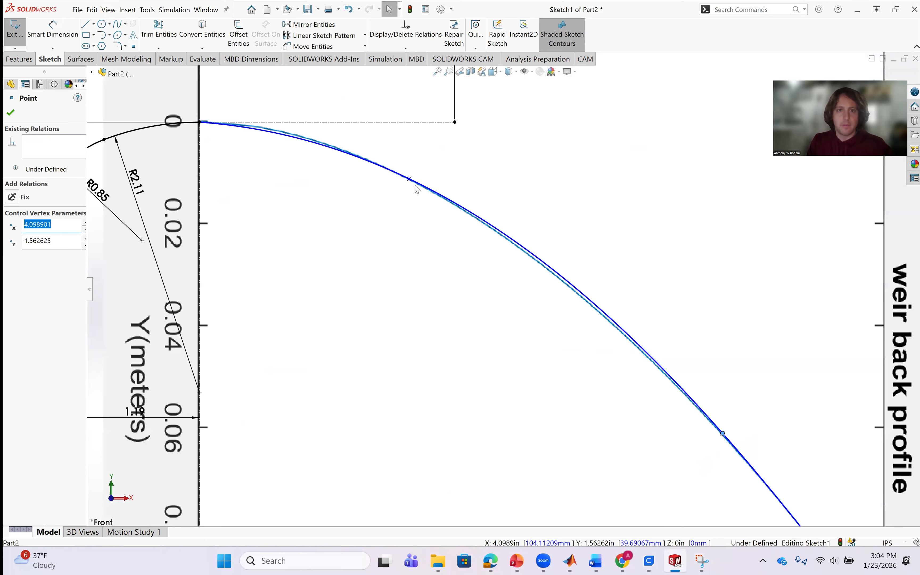
left_click(410, 180, "ctrl")
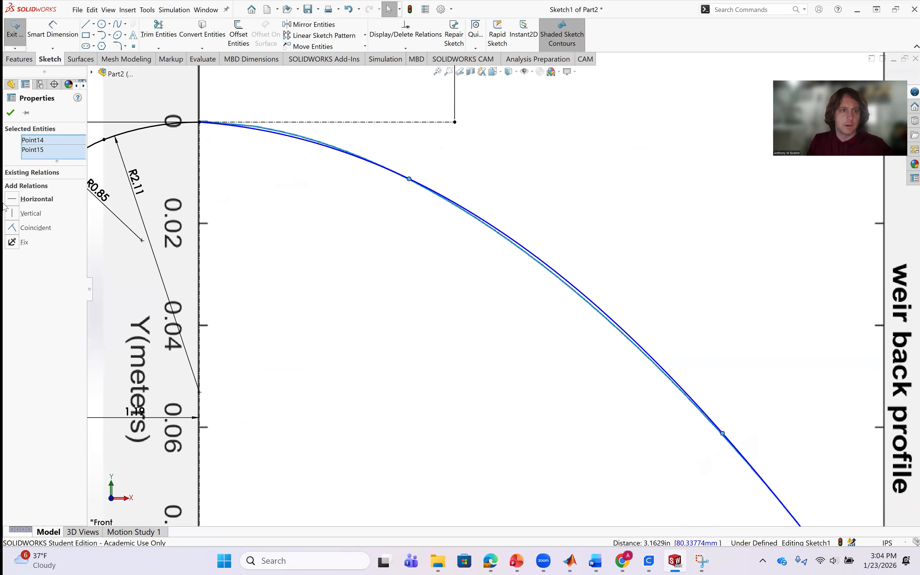
left_click(11, 242)
Compare the spline with the picture's back curve between the crest point and the lower intermediate point.
scroll(561, 398, "up", 3)
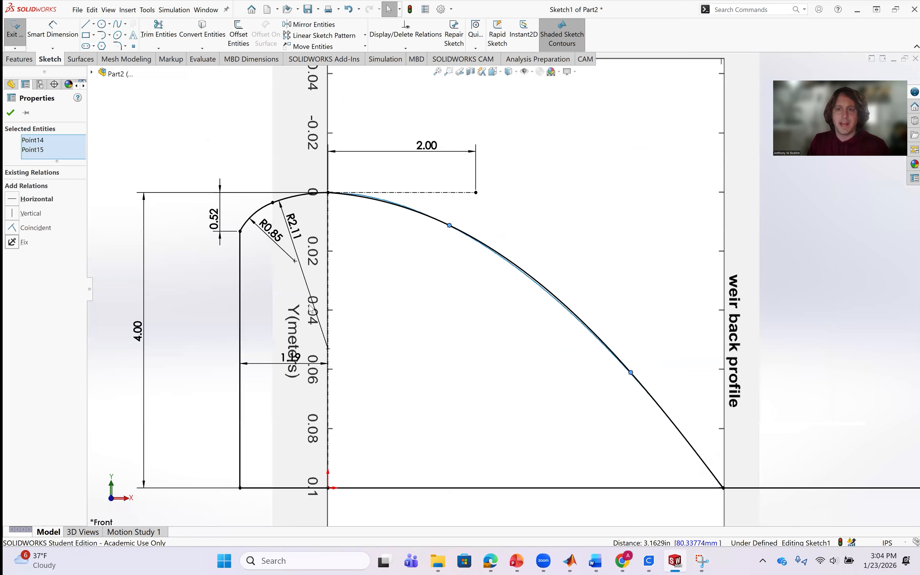
scroll(411, 252, "down", 3)
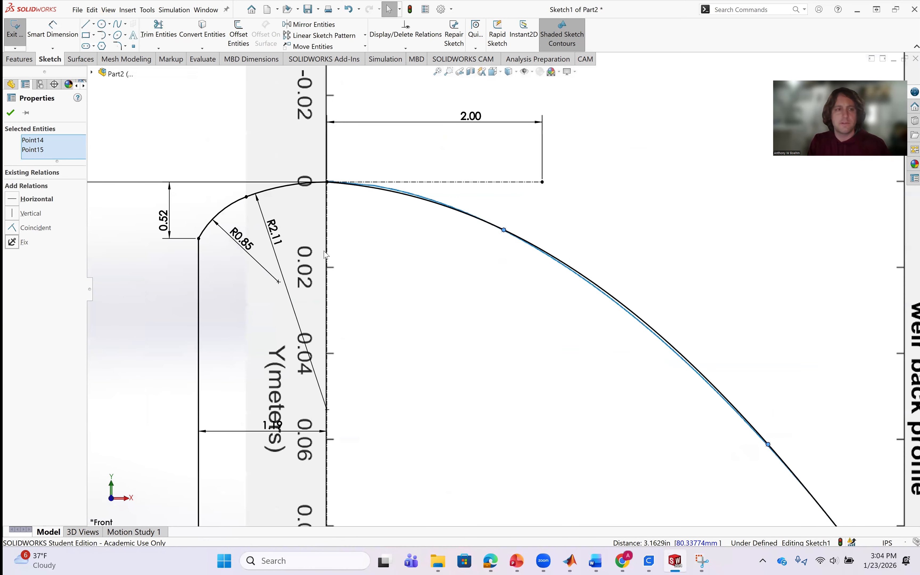
scroll(608, 308, "down", 4)
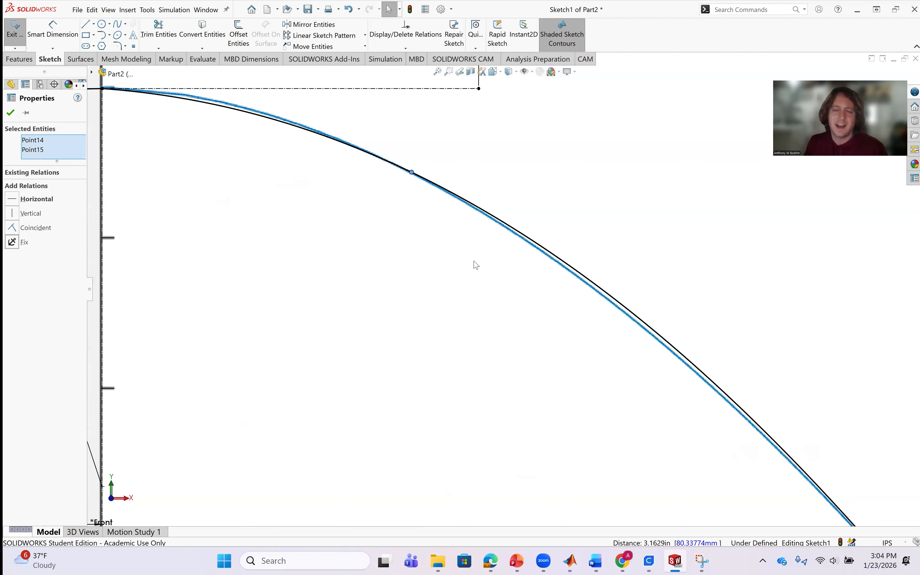
scroll(309, 236, "up", 3)
scroll(309, 238, "up", 4)
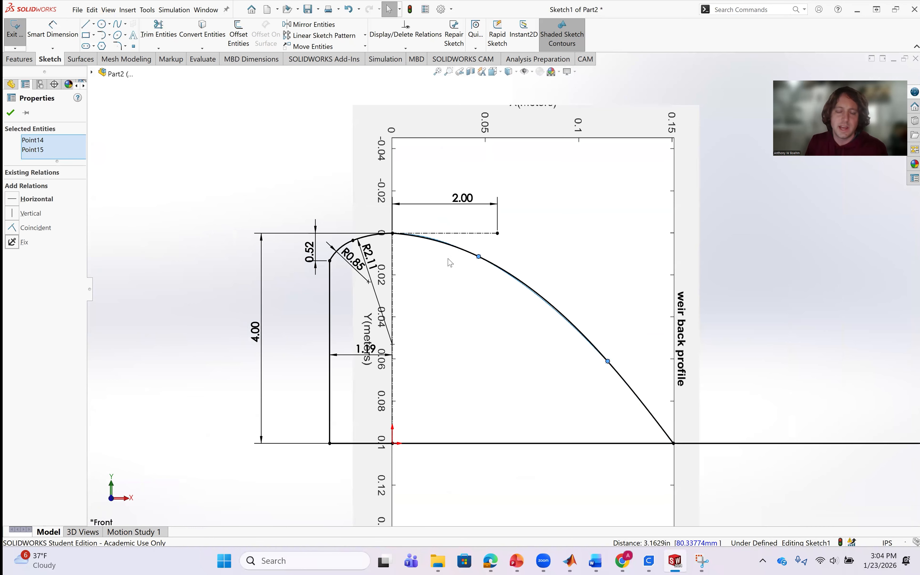
scroll(466, 264, "down", 2)
scroll(467, 267, "down", 6)
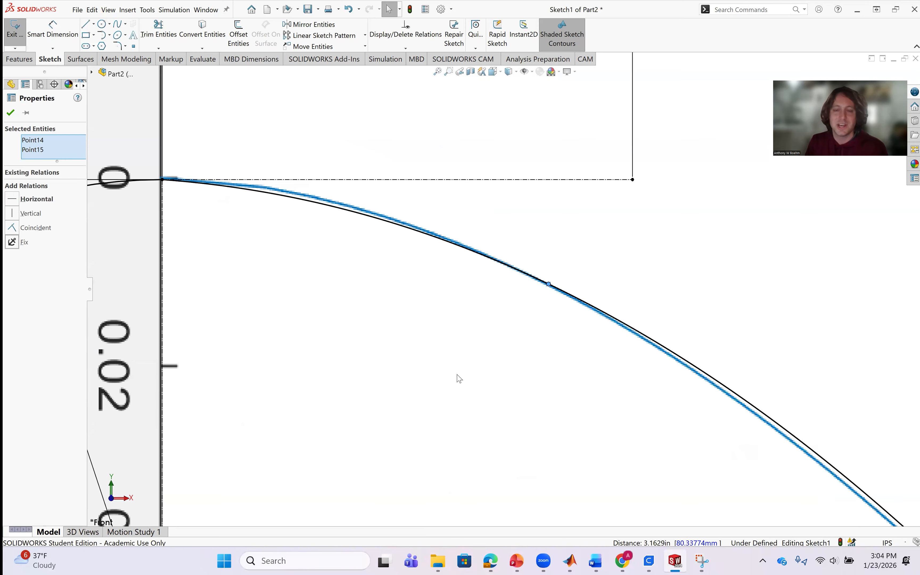
scroll(455, 375, "up", 8)
scroll(456, 294, "down", 8)
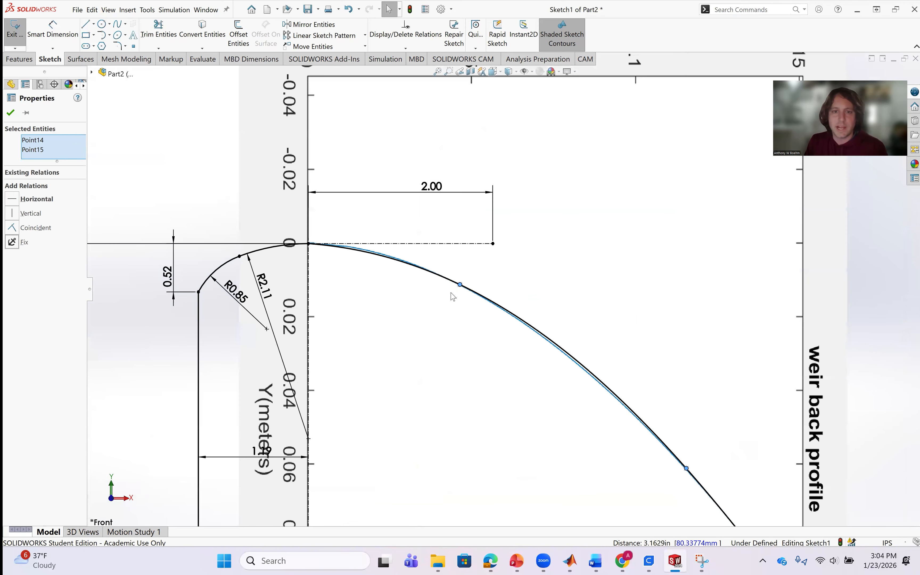
scroll(452, 291, "up", 5)
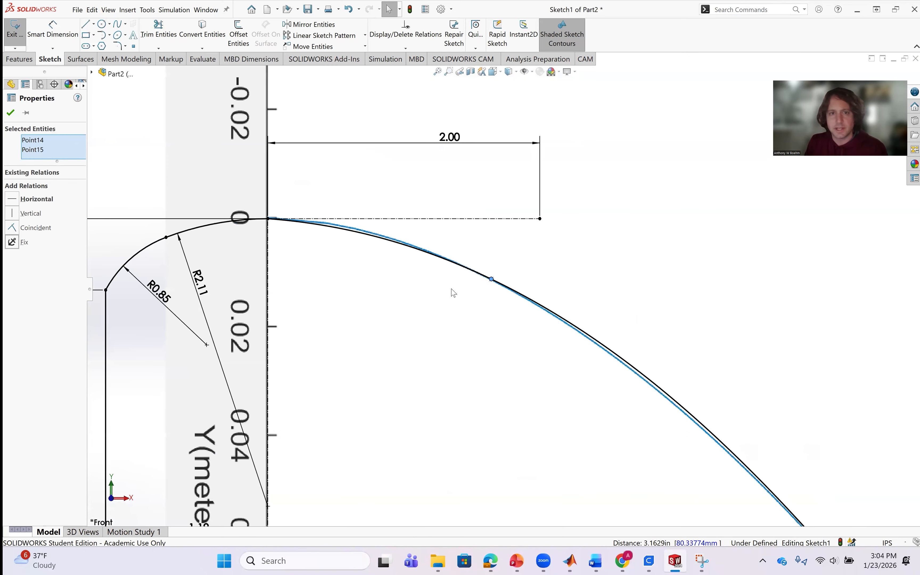
scroll(513, 329, "up", 3)
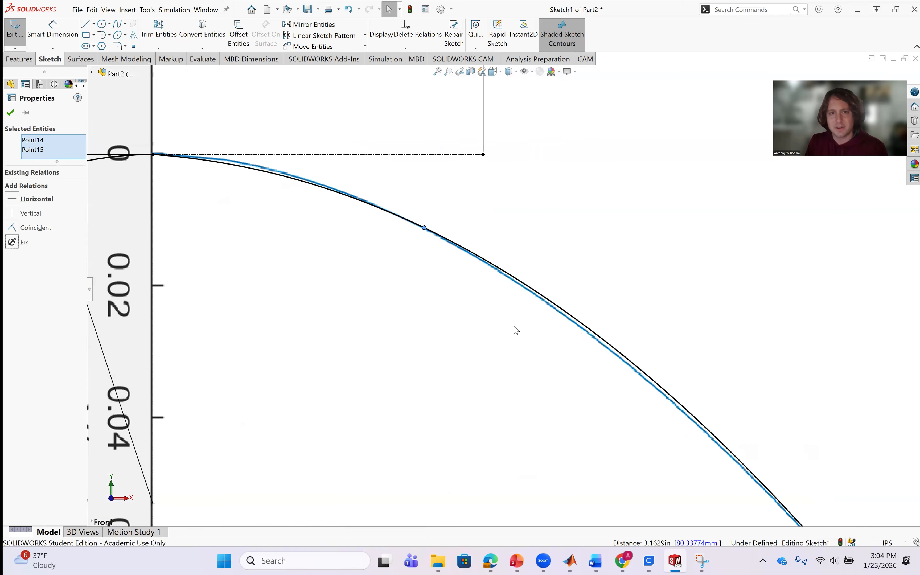
Delete the Fix relation on the spline's upper intermediate point and move it up the picture's curve to about X 0.80 in, Y 3.88 in.
left_click(453, 273)
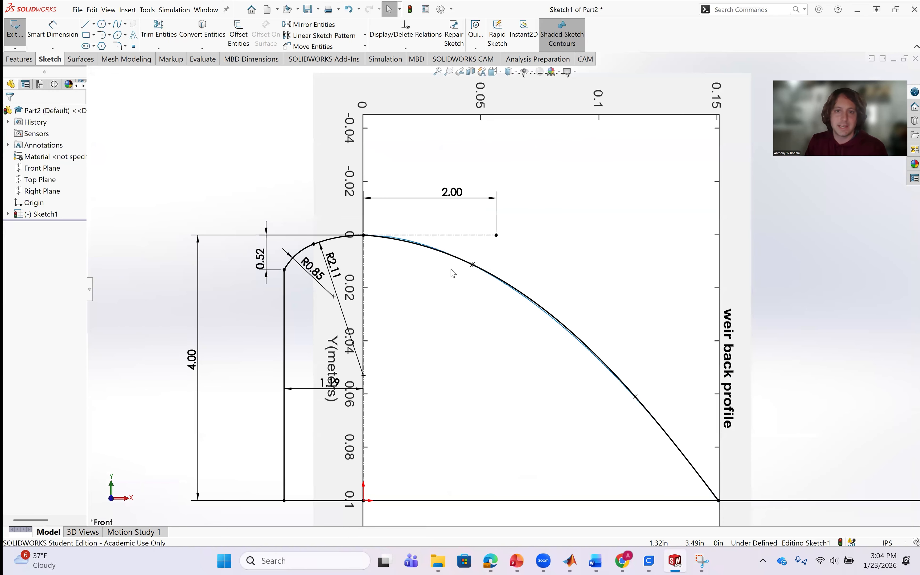
left_click(471, 267)
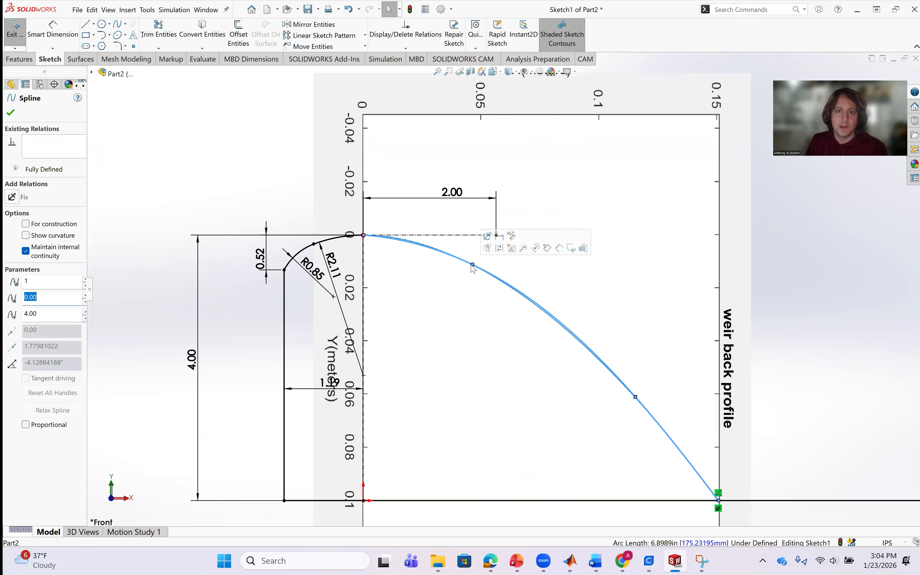
left_click(472, 272)
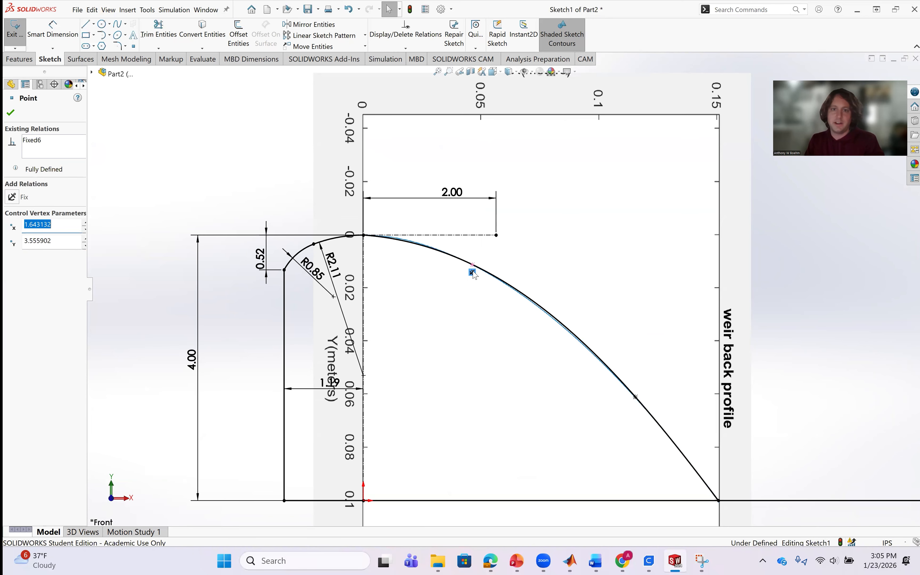
key("Delete")
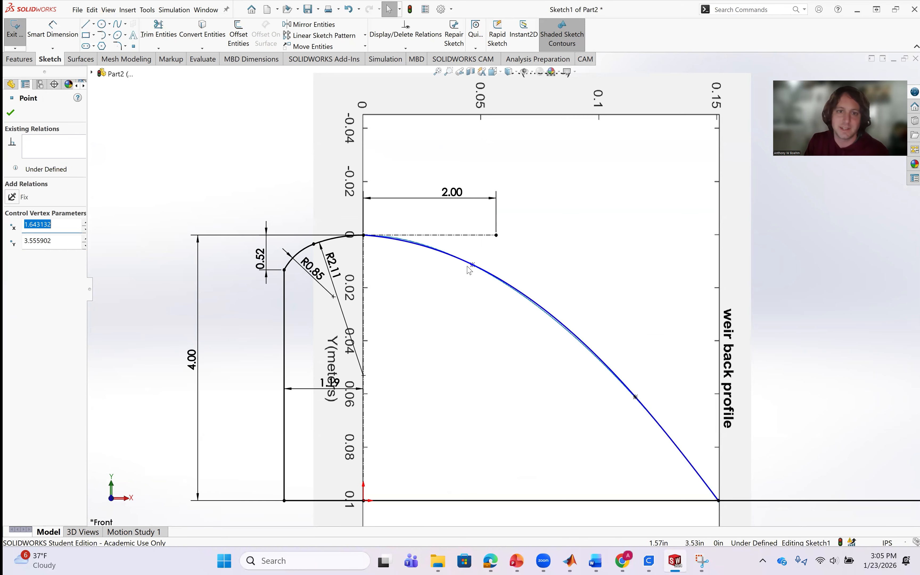
scroll(473, 271, "down", 5)
left_click_drag(520, 273, 275, 181)
scroll(722, 418, "up", 6)
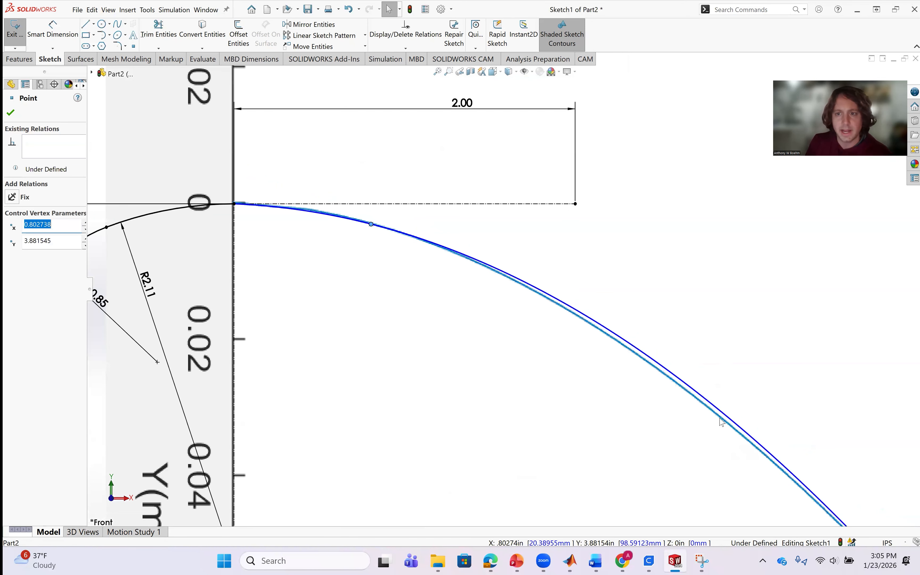
Delete the Fix relation on the spline's lower intermediate point and move it up the picture's curve to about X 3.03 in, Y 2.61 in.
scroll(734, 473, "up", 2)
scroll(658, 437, "up", 3)
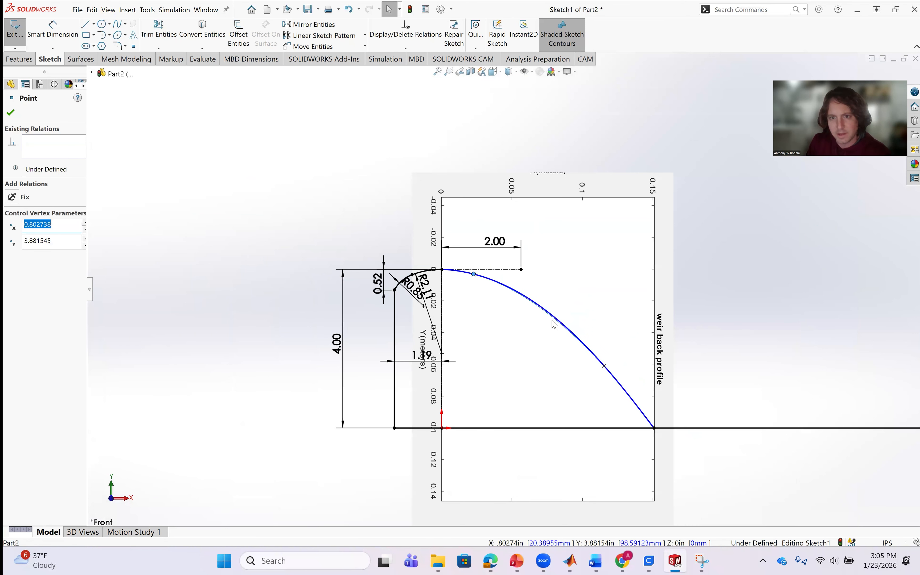
scroll(553, 323, "down", 5)
left_click(535, 287)
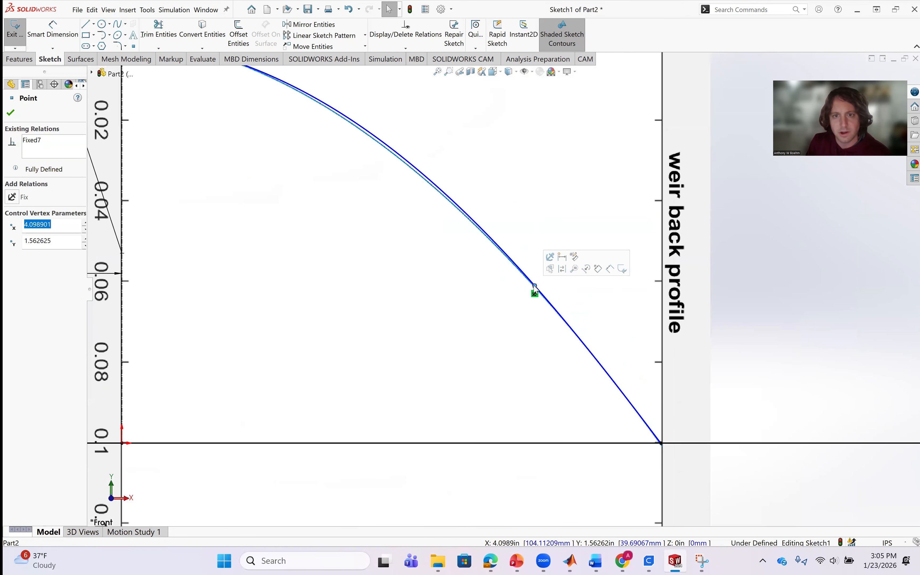
key("Delete")
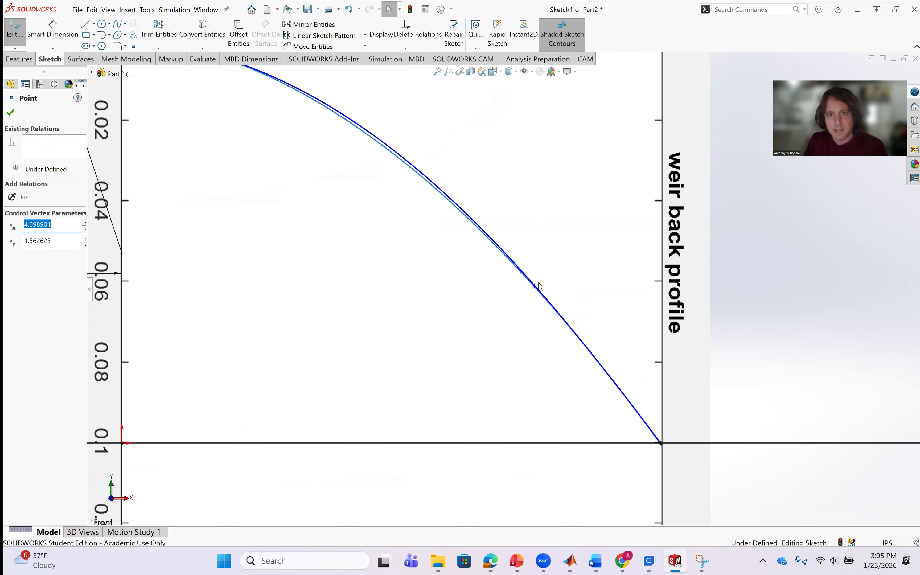
mouse_move(535, 286)
left_mouse_down()
mouse_move(414, 177)
mouse_move(426, 182)
left_mouse_up()
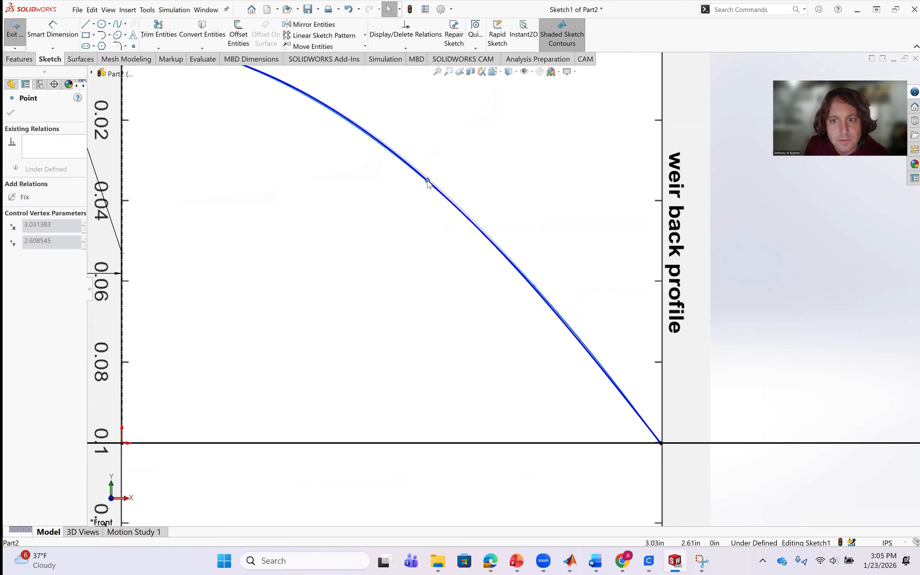
Inspect the reshaped spline's fit to the picture's curve along its full length and close the point's properties.
scroll(491, 268, "up", 3)
scroll(352, 174, "down", 4)
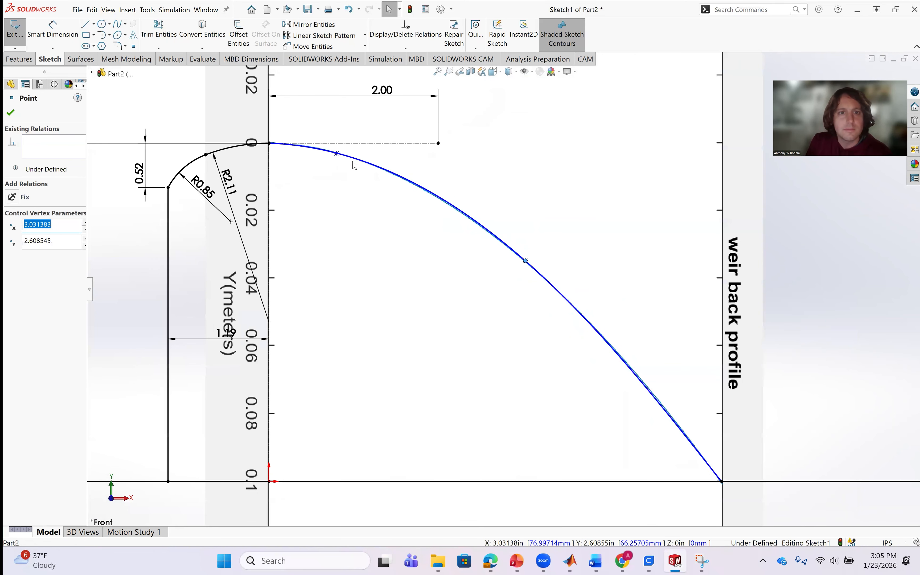
scroll(547, 291, "up", 3)
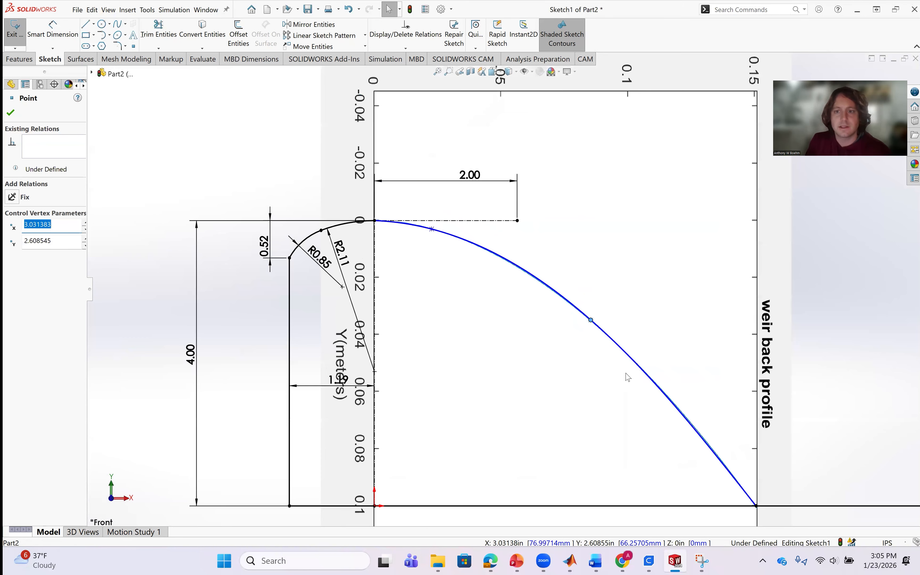
scroll(628, 463, "down", 3)
scroll(673, 430, "up", 3)
scroll(593, 385, "down", 5)
scroll(505, 291, "up", 3)
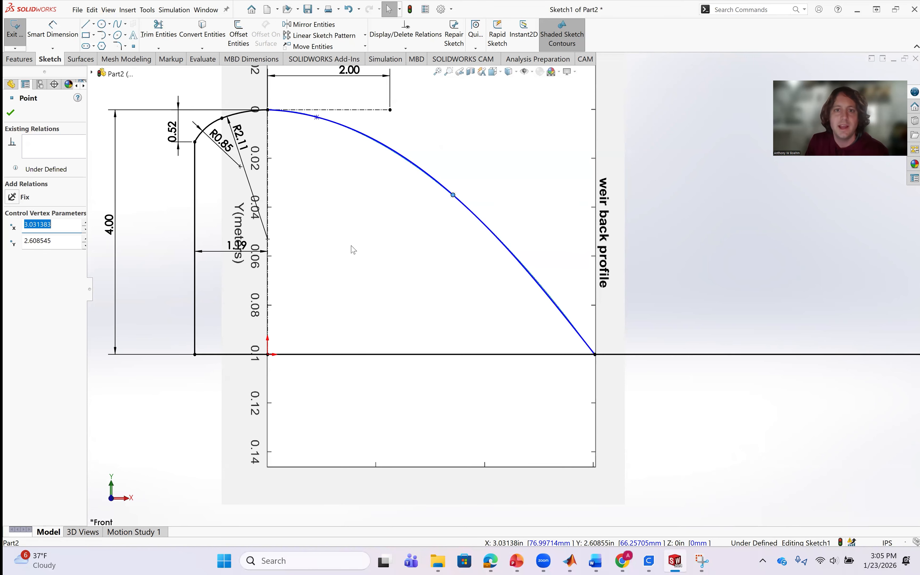
scroll(455, 216, "down", 3)
scroll(456, 217, "up", 3)
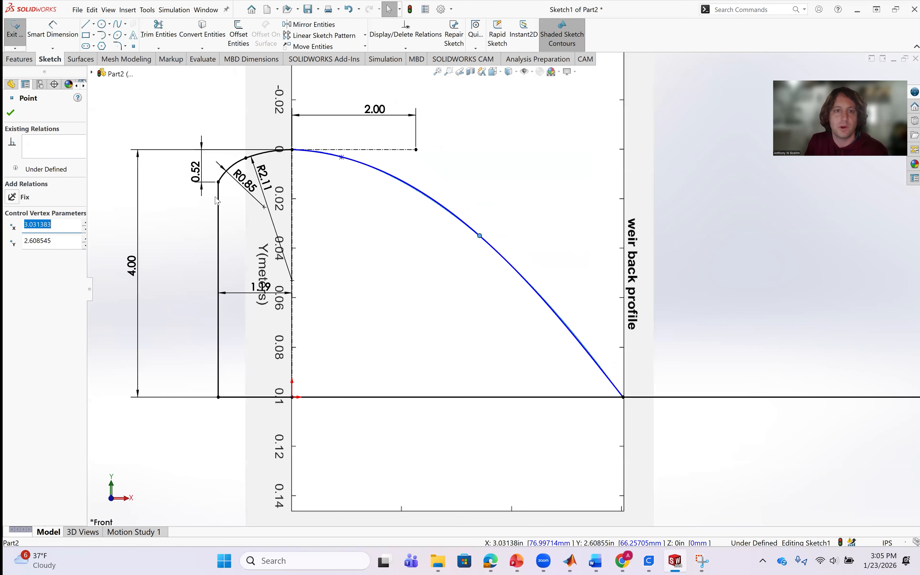
scroll(455, 262, "up", 2)
scroll(455, 262, "down", 3)
scroll(433, 259, "up", 3)
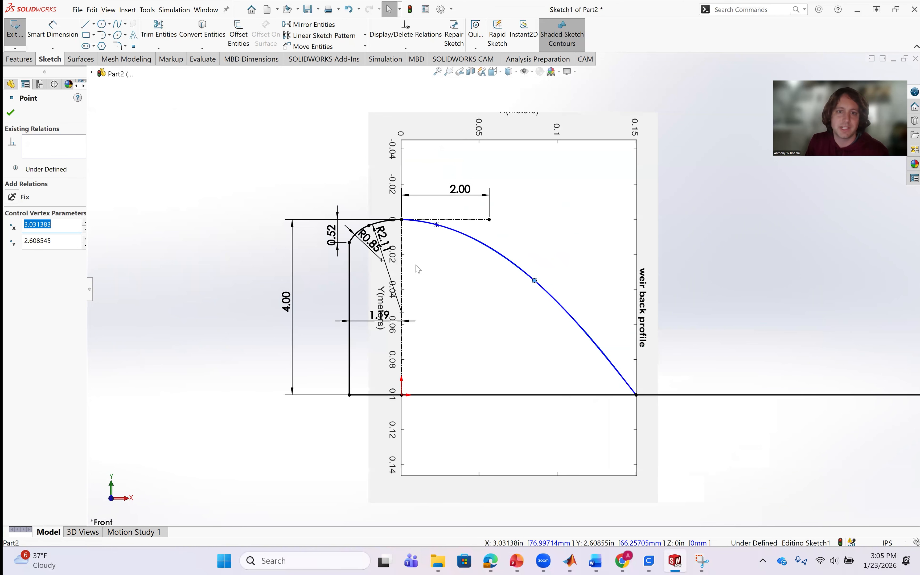
scroll(417, 267, "down", 3)
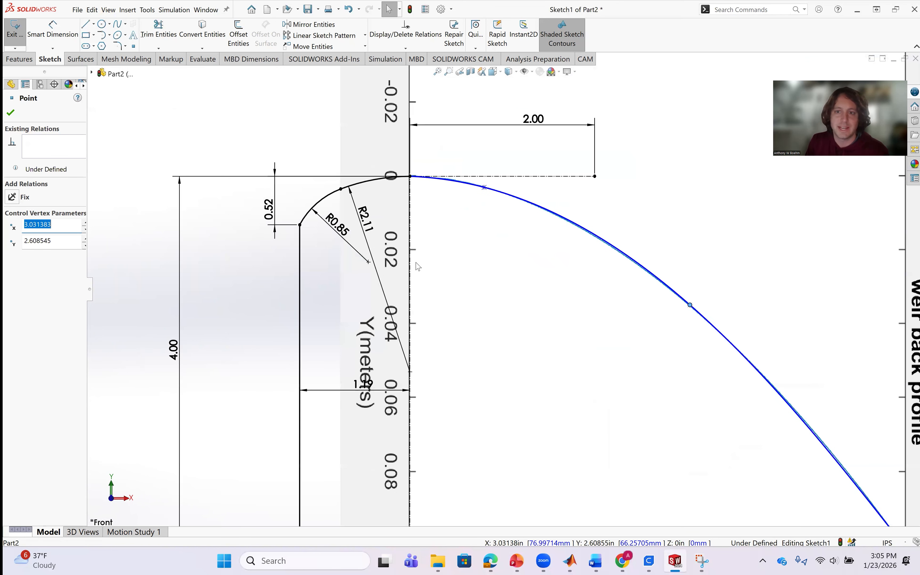
left_click(10, 114)
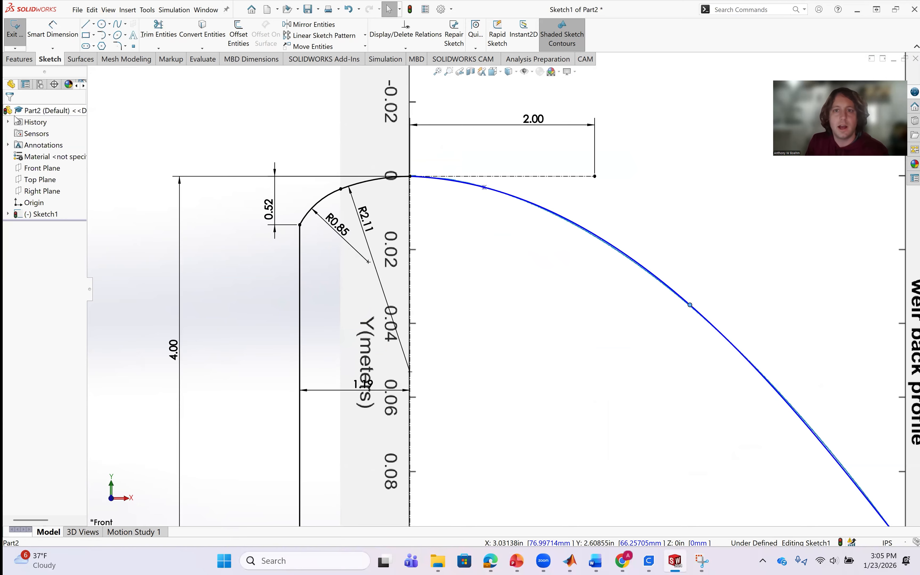
Fix the spline's two repositioned intermediate points in place with a Fix relation.
left_click(484, 187)
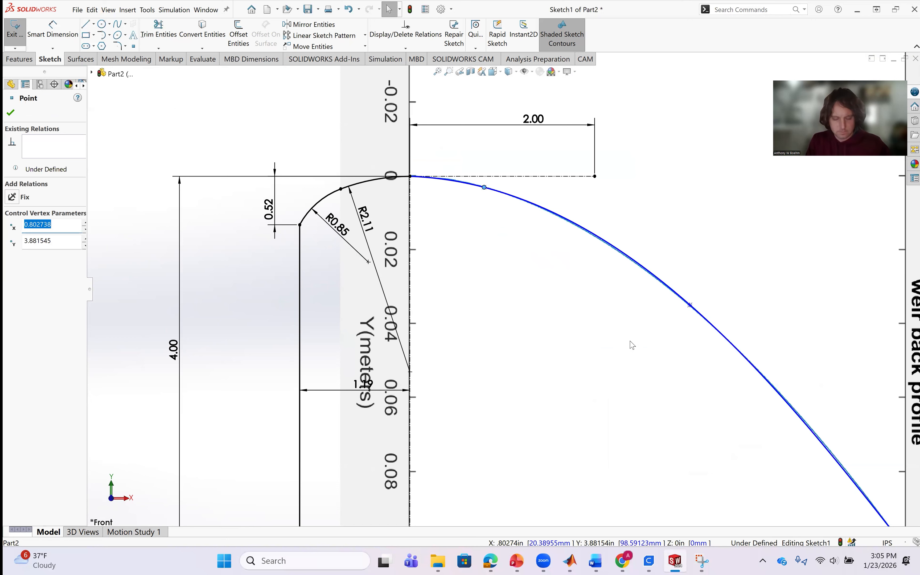
left_click(690, 306, "ctrl")
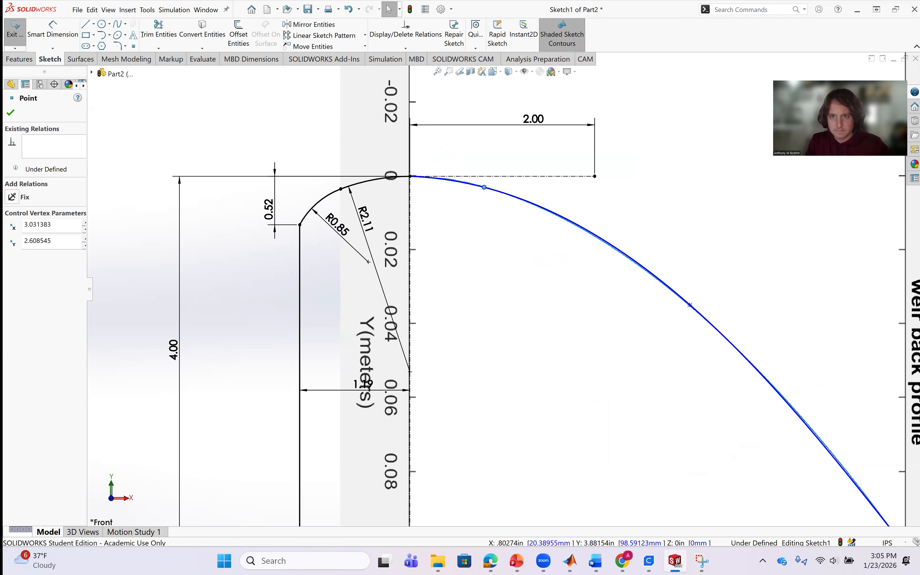
left_click(21, 242)
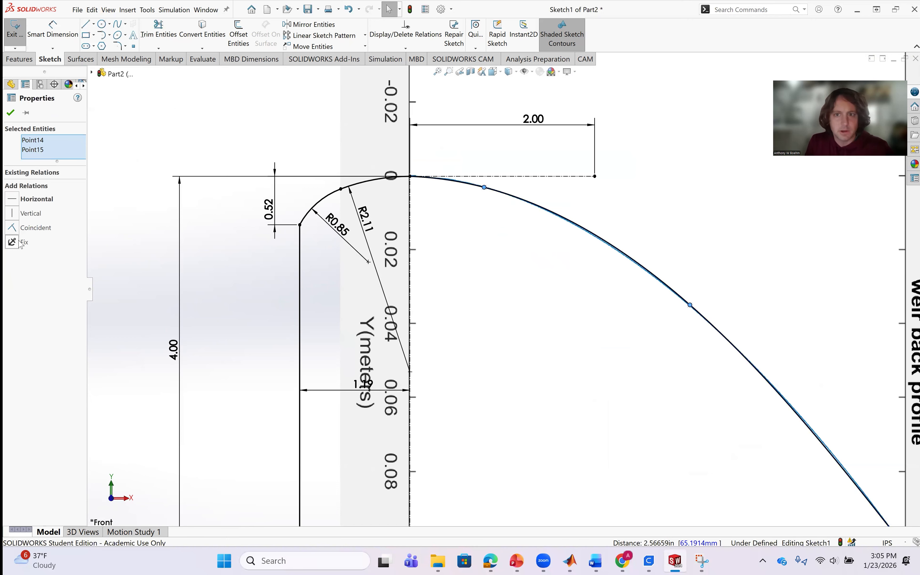
left_click(598, 343)
scroll(725, 385, "up", 5)
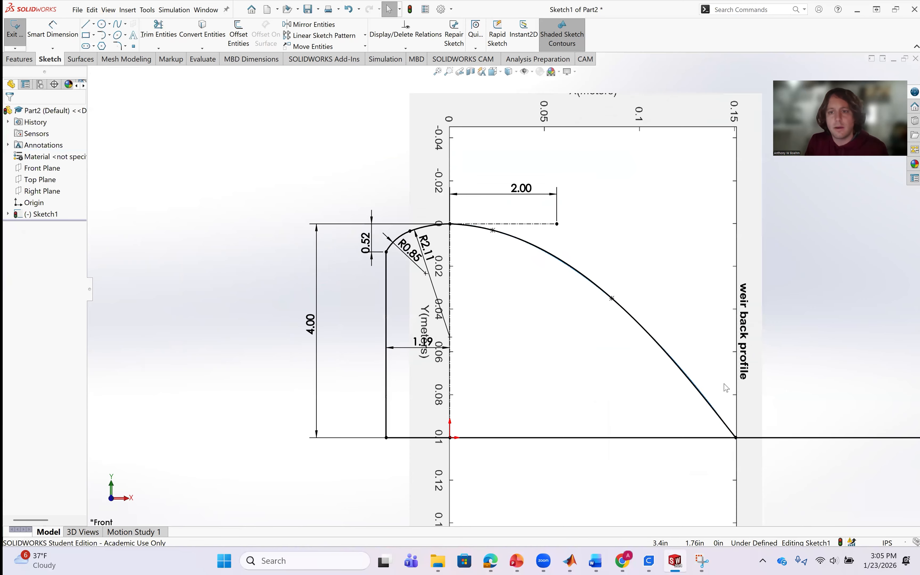
Shorten the base line by moving its free end beyond the spline to about 6.61 in from the origin.
scroll(566, 401, "down", 1)
scroll(563, 395, "down", 1)
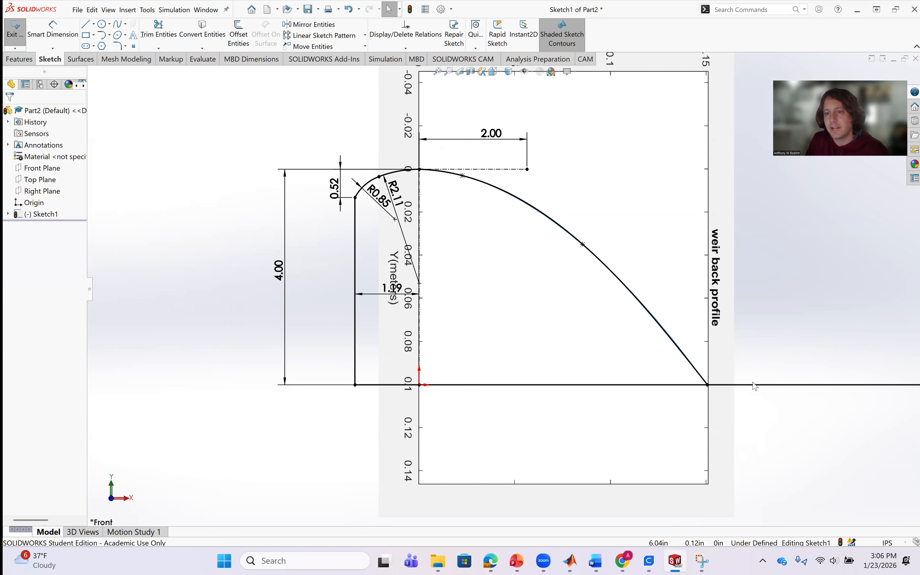
scroll(764, 384, "up", 4)
scroll(609, 343, "down", 6)
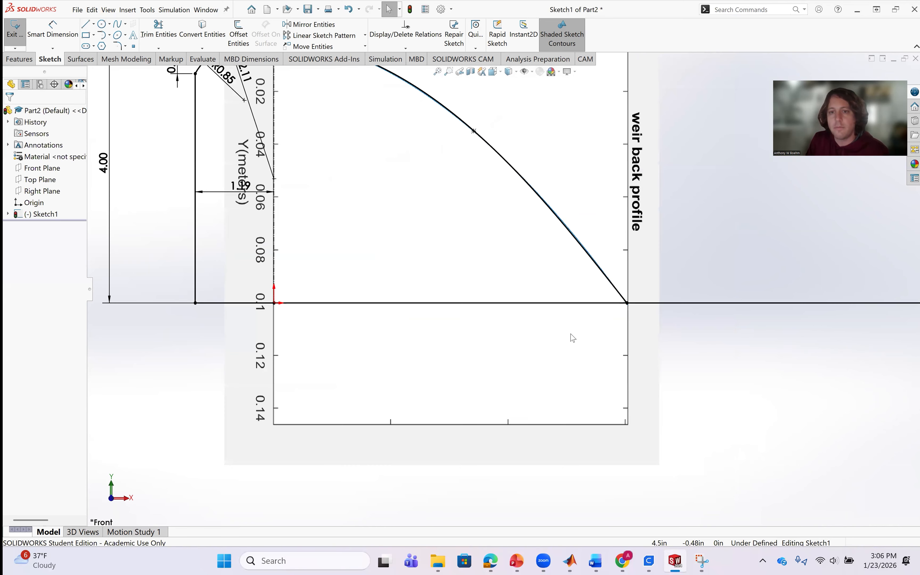
scroll(744, 307, "up", 2)
scroll(741, 304, "up", 1)
scroll(761, 299, "up", 3)
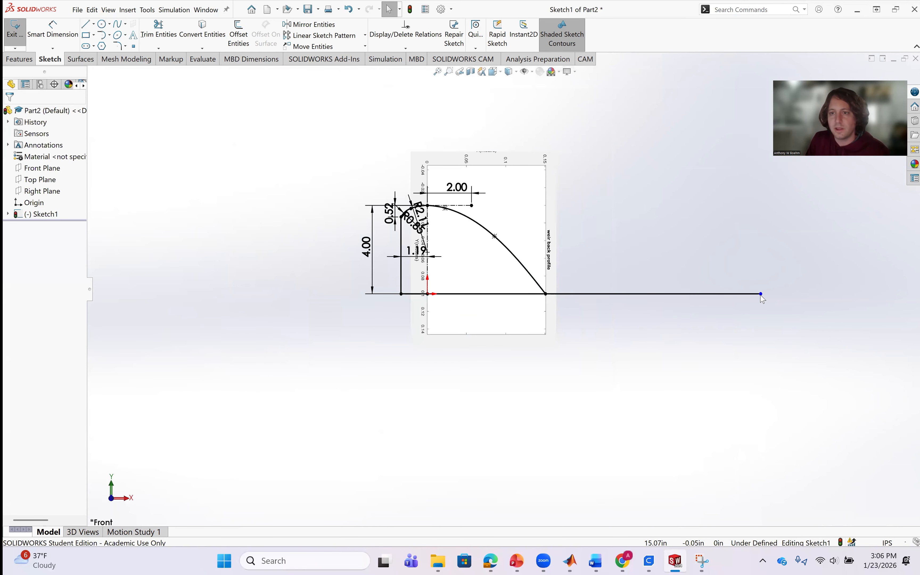
left_click_drag(760, 294, 574, 294)
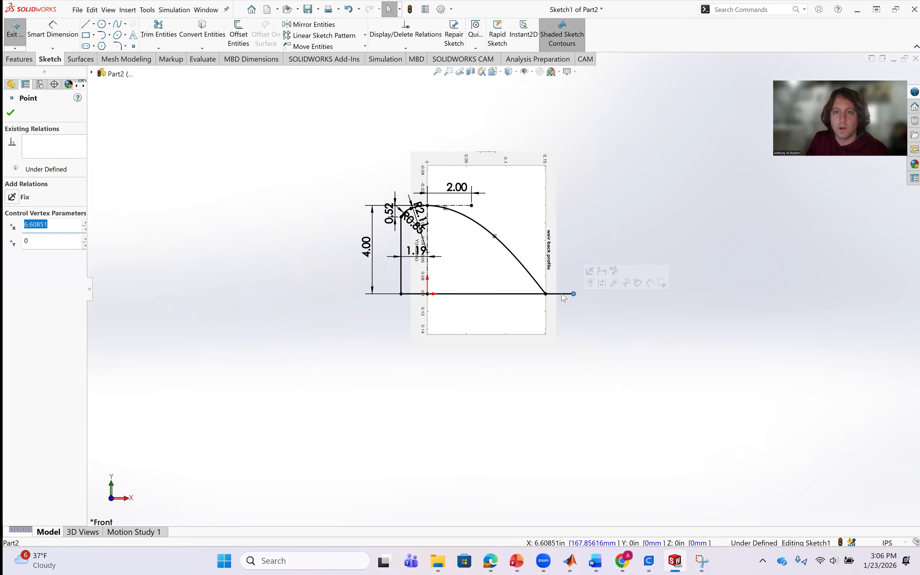
Sketch a concave 3 Point Arc from the lower part of the back spline to the base line's free end, with a chord of about 2.72 in.
scroll(574, 295, "down", 3)
scroll(486, 277, "down", 3)
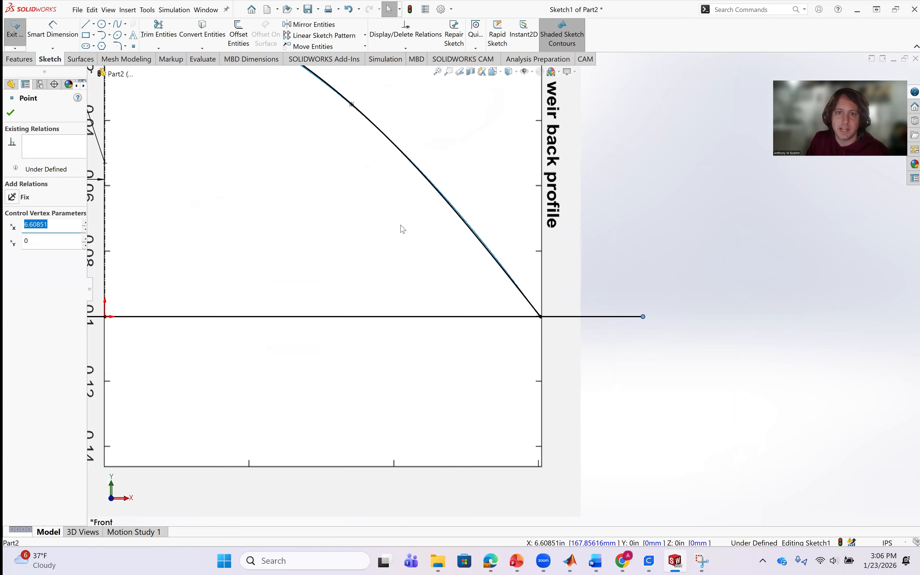
scroll(452, 275, "up", 1)
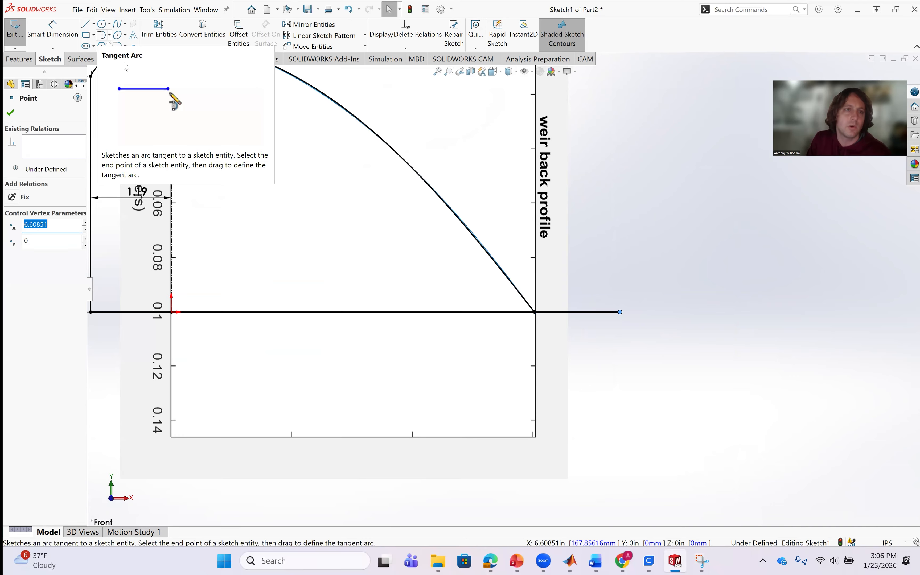
left_click(109, 35)
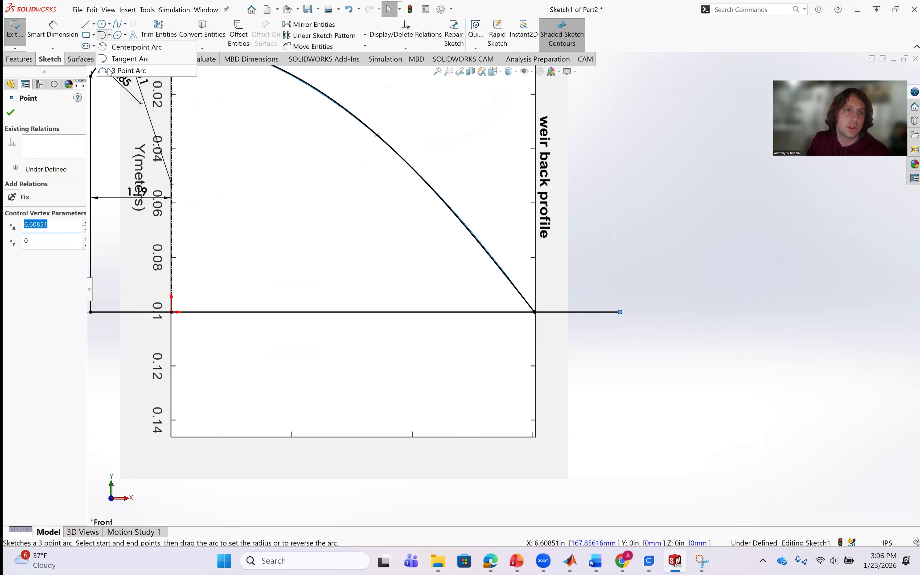
left_click(130, 71)
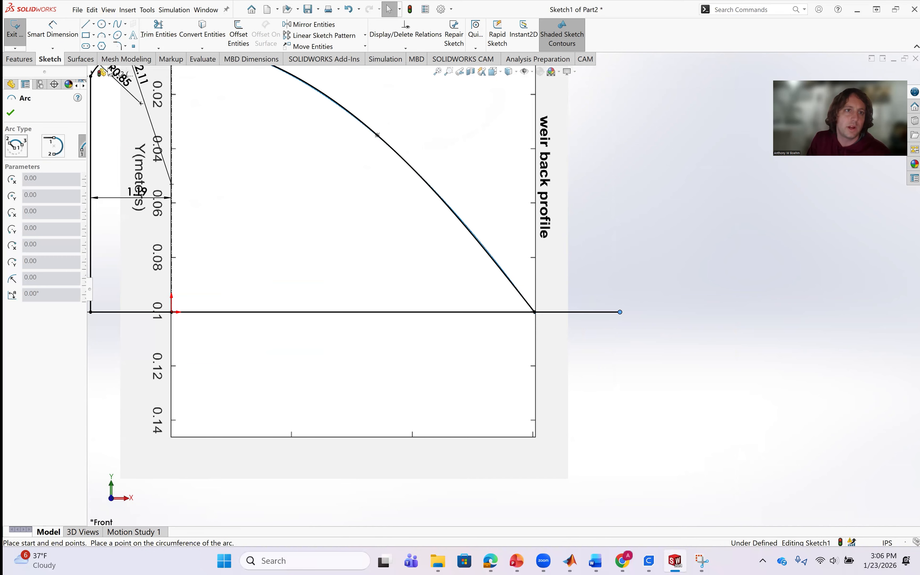
left_click(461, 220)
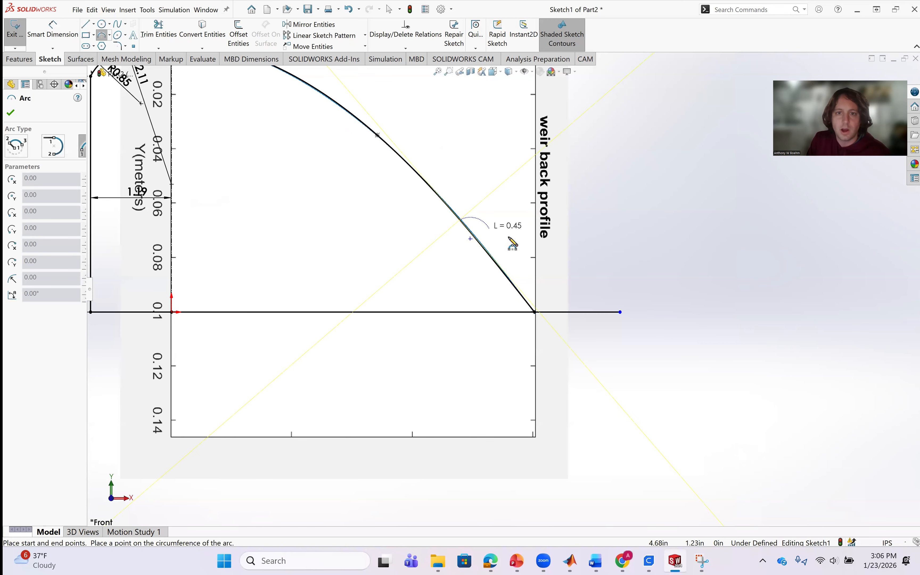
left_click(620, 312)
left_click(532, 283)
key("Escape")
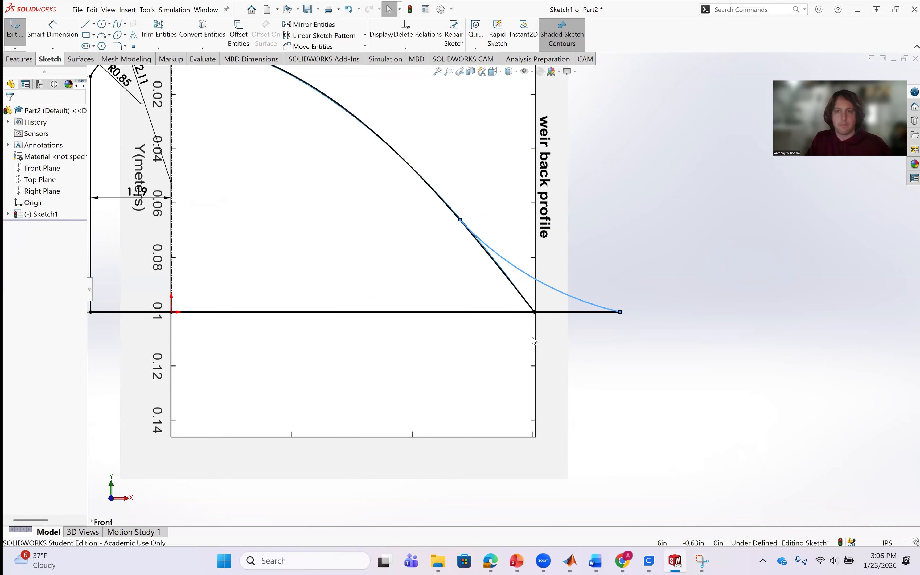
Make the toe arc tangent to the back-curve spline.
scroll(494, 250, "down", 3)
left_click(837, 247)
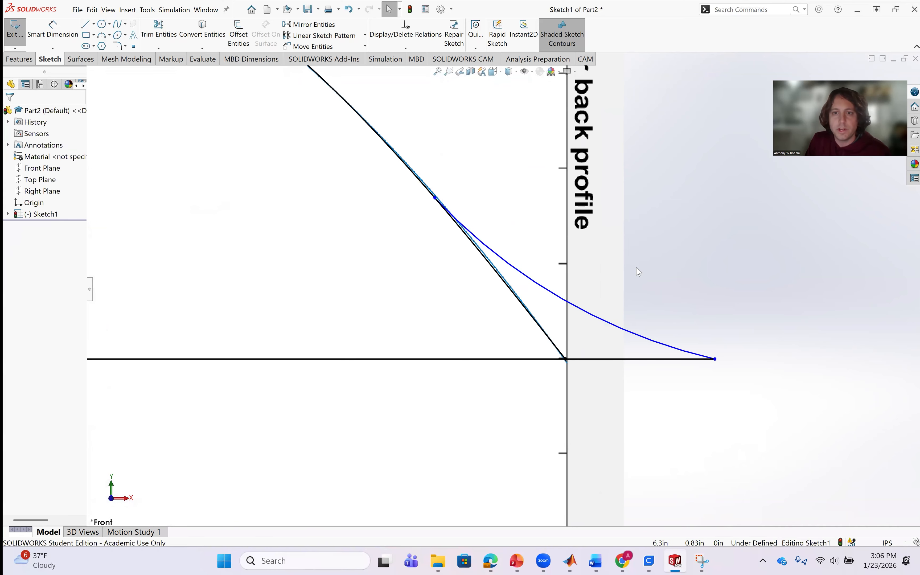
left_click(498, 257)
left_click(501, 282, "ctrl")
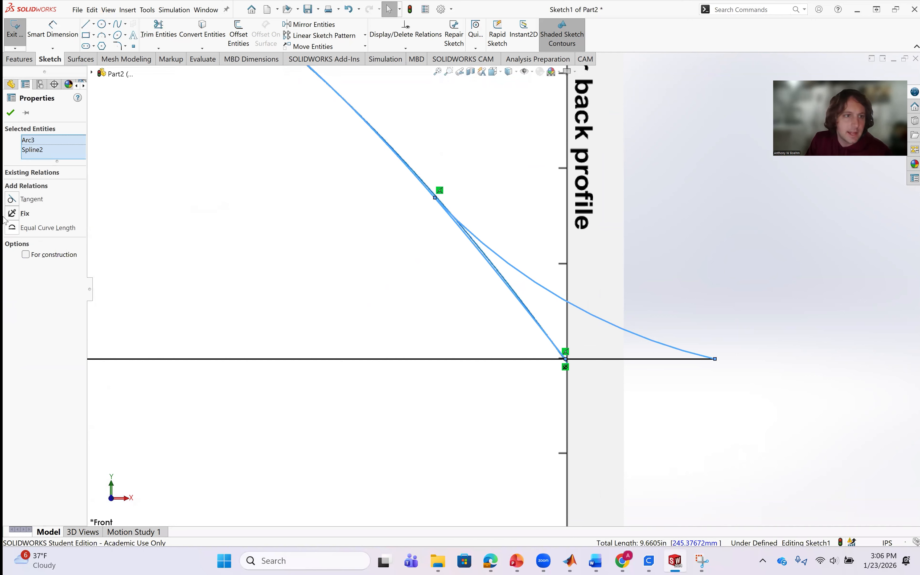
left_click(13, 200)
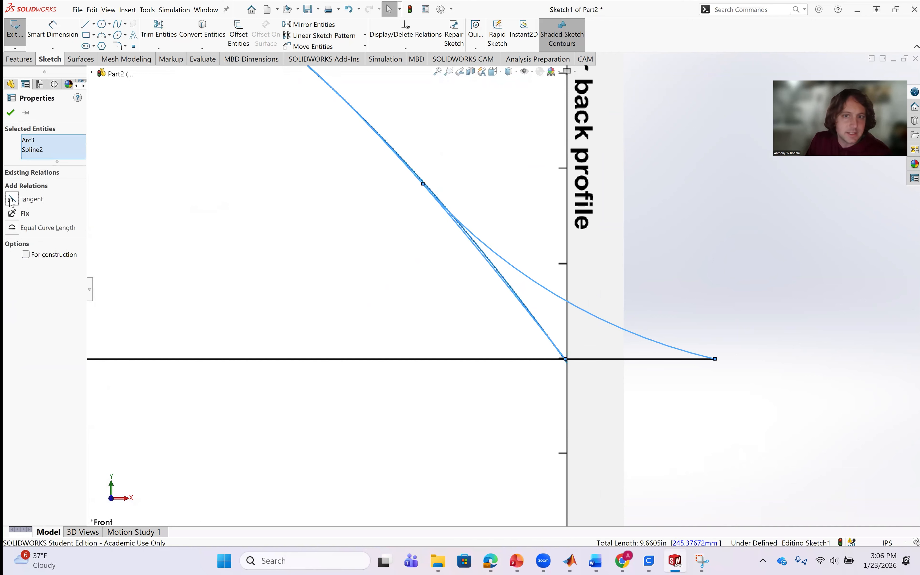
left_click(780, 355)
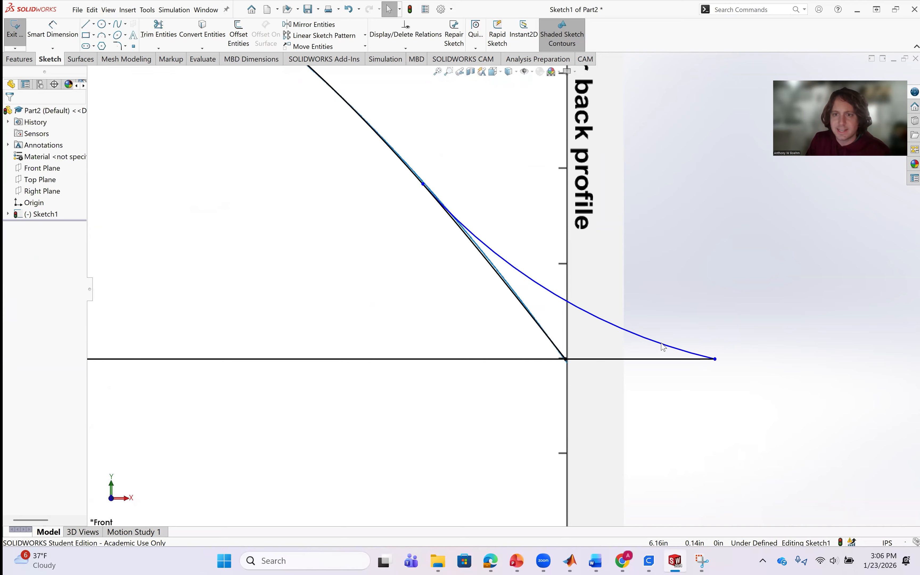
Make the toe arc tangent to the horizontal base line.
left_click(662, 347)
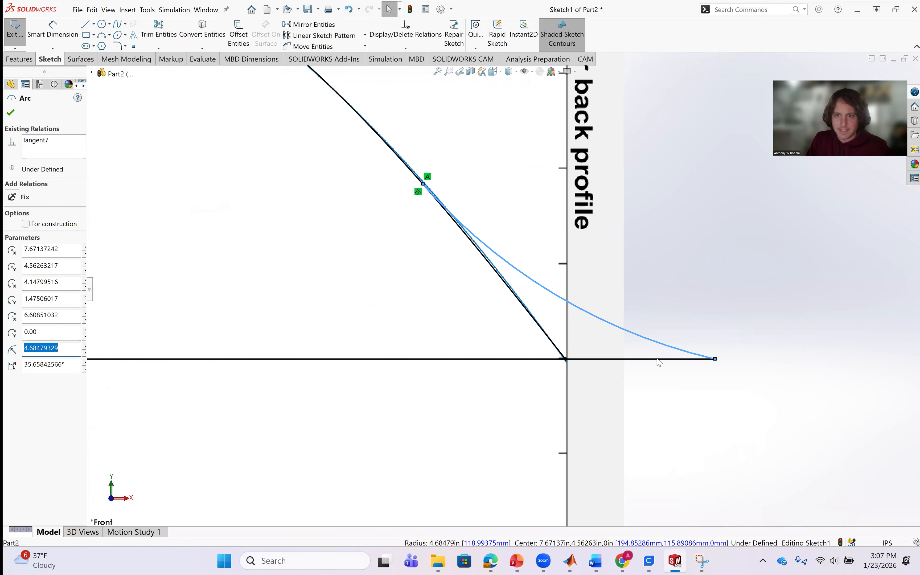
left_click(660, 361, "ctrl")
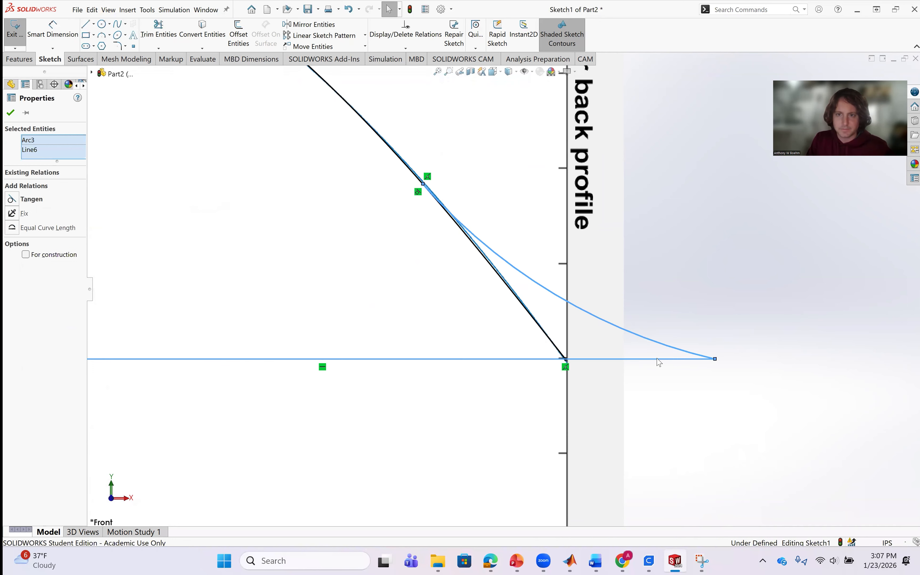
left_click(12, 200)
left_click(741, 471)
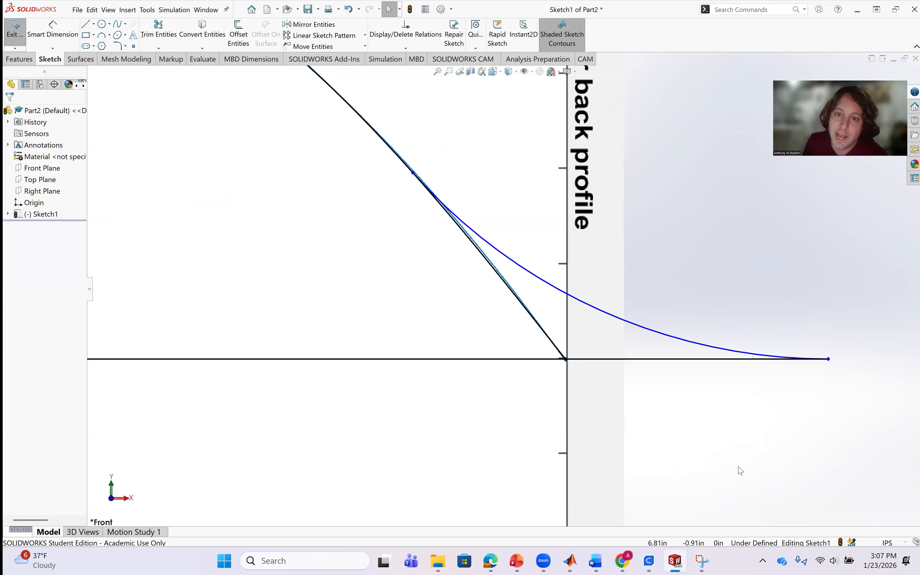
Dimension the toe arc with a radius of 1 in.
scroll(677, 375, "up", 1)
scroll(548, 279, "down", 2)
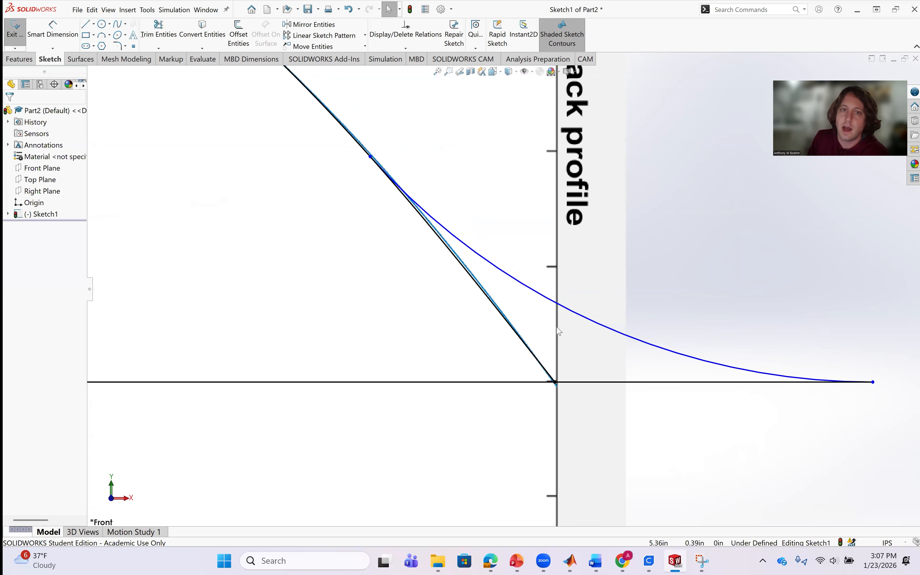
scroll(559, 331, "up", 1)
scroll(554, 275, "down", 1)
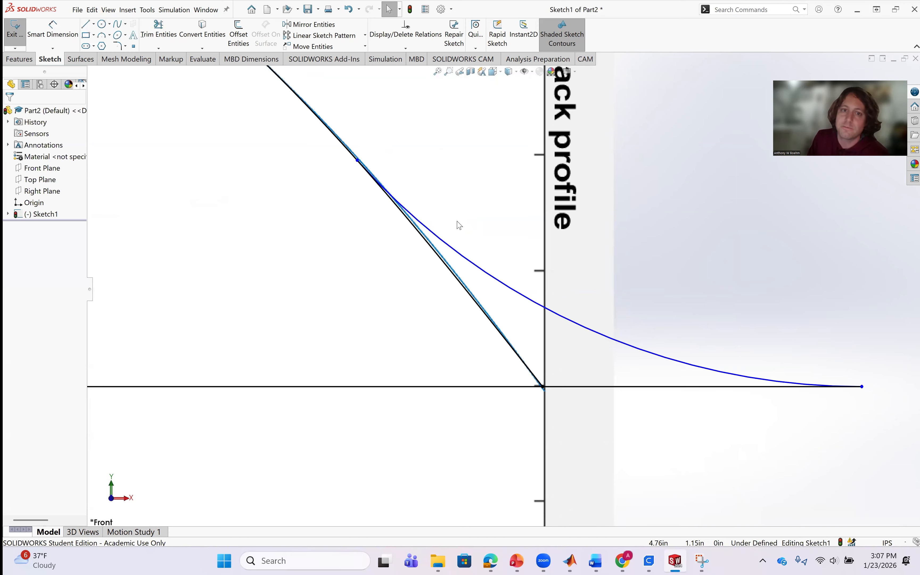
left_click(48, 33)
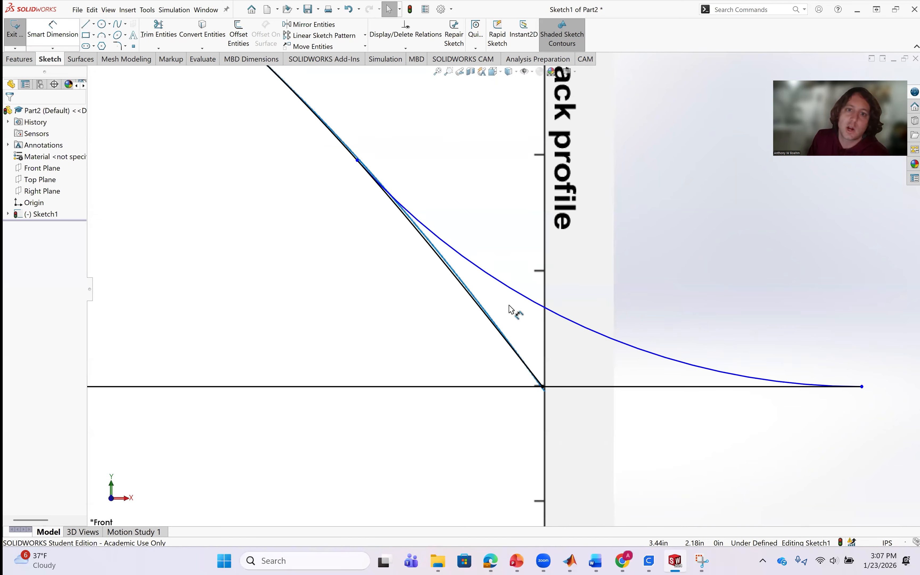
left_click(633, 345)
left_click(655, 388)
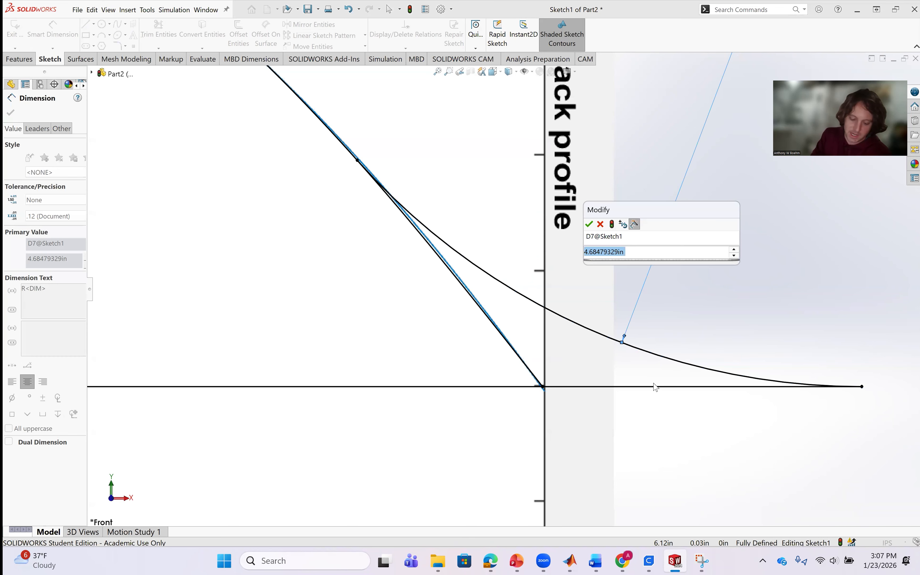
type("1")
key("Return")
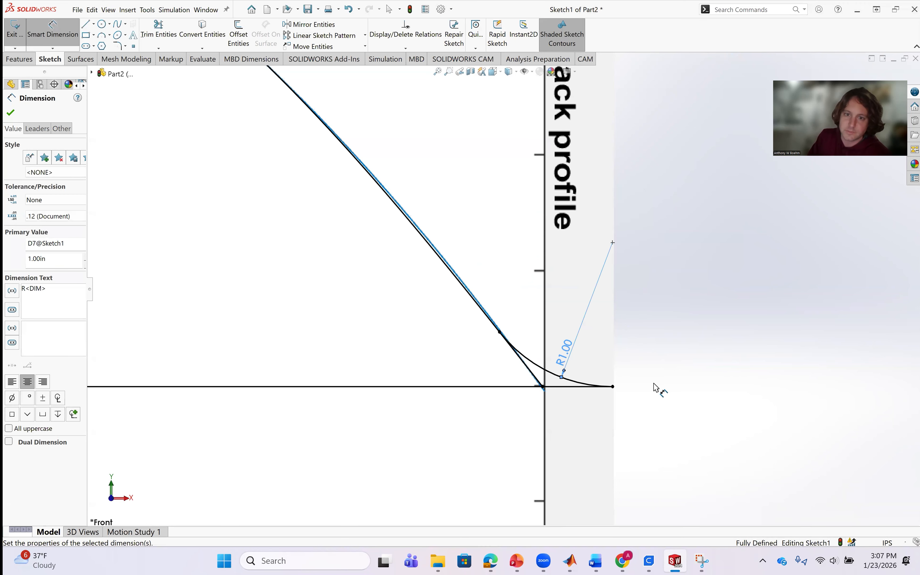
Examine the toe arc's transition from spline to base line, the whole weir profile, and the base corner of the upstream face.
scroll(570, 396, "down", 3)
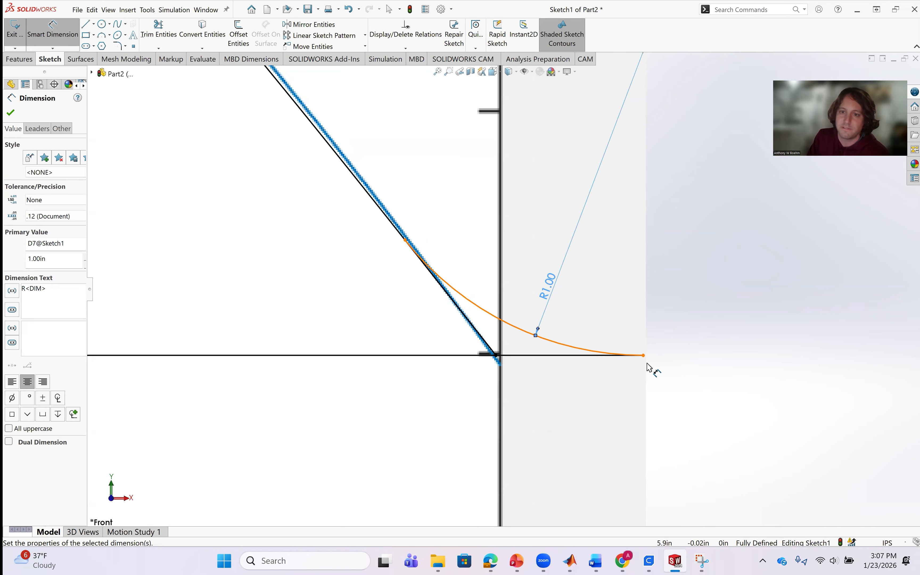
scroll(647, 364, "up", 5)
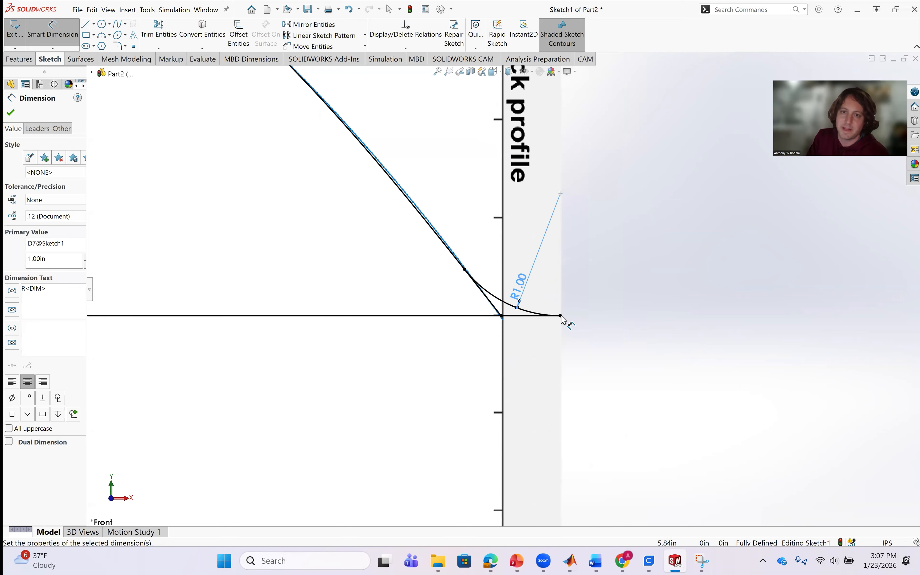
scroll(563, 329, "up", 3)
scroll(494, 335, "down", 3)
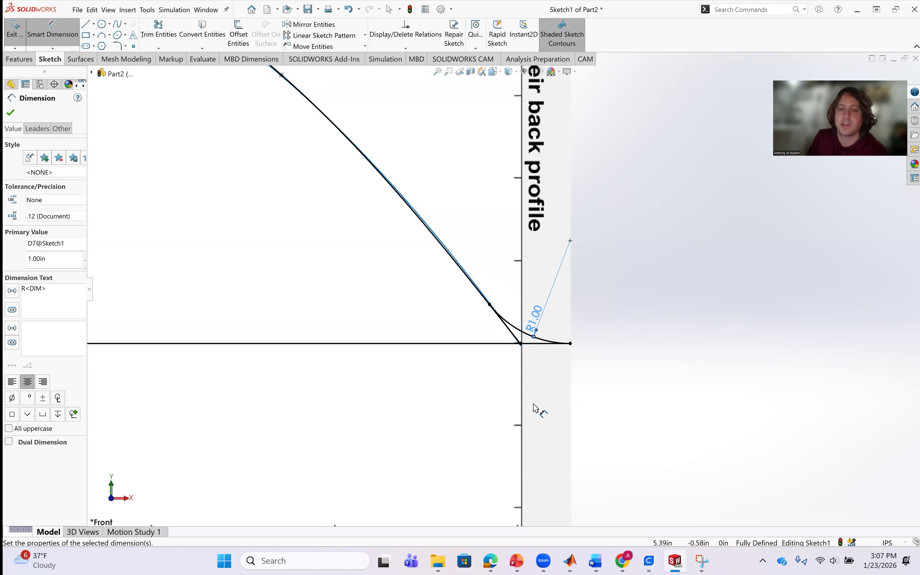
scroll(525, 367, "up", 3)
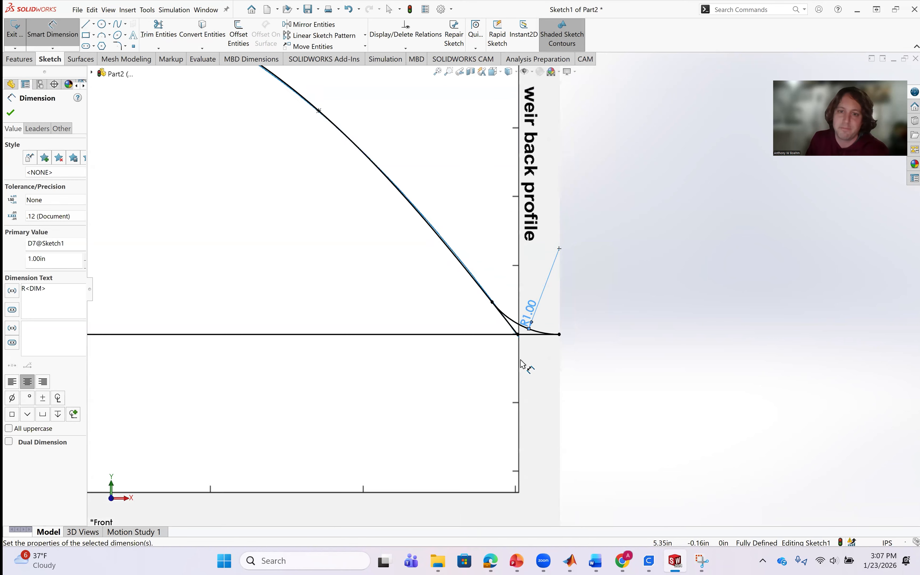
scroll(530, 364, "down", 3)
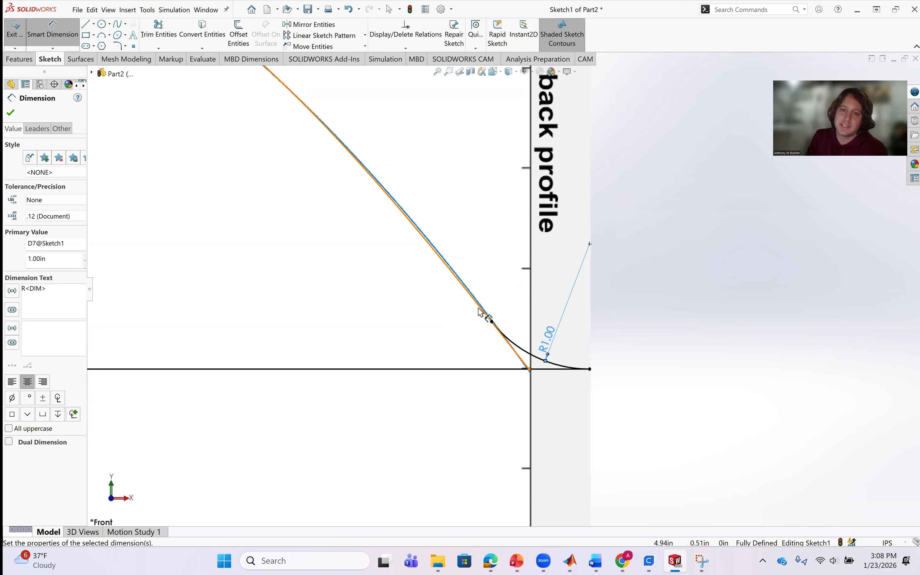
scroll(468, 344, "up", 5)
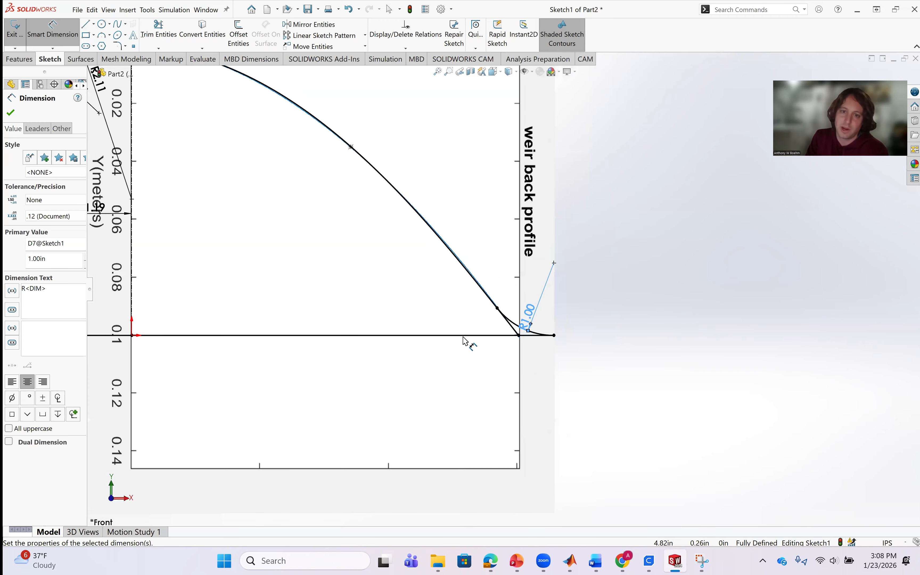
scroll(424, 247, "down", 3)
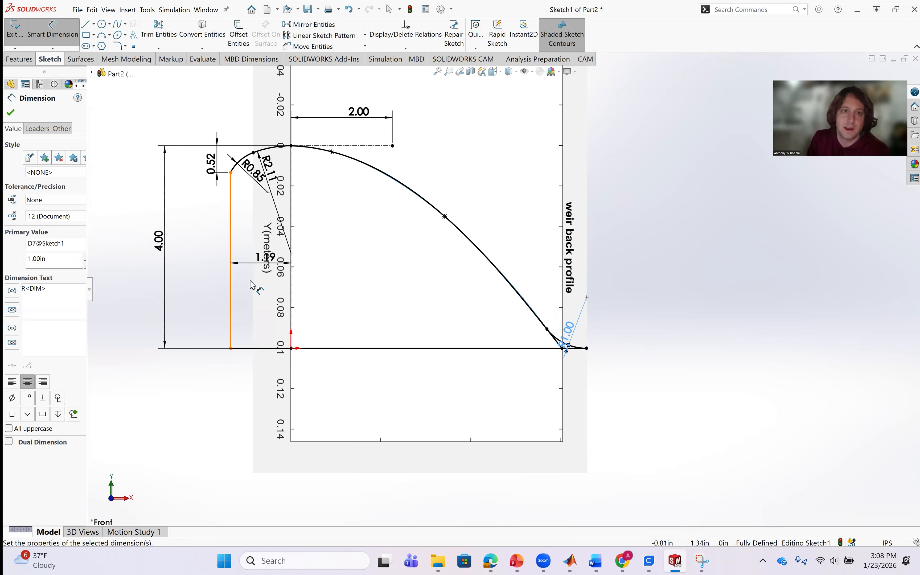
scroll(567, 341, "down", 2)
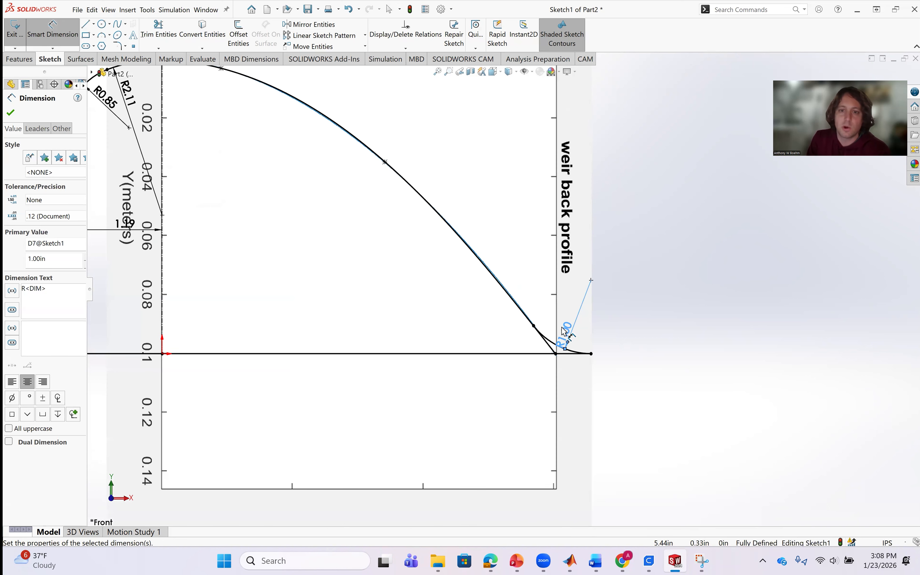
scroll(570, 341, "up", 3)
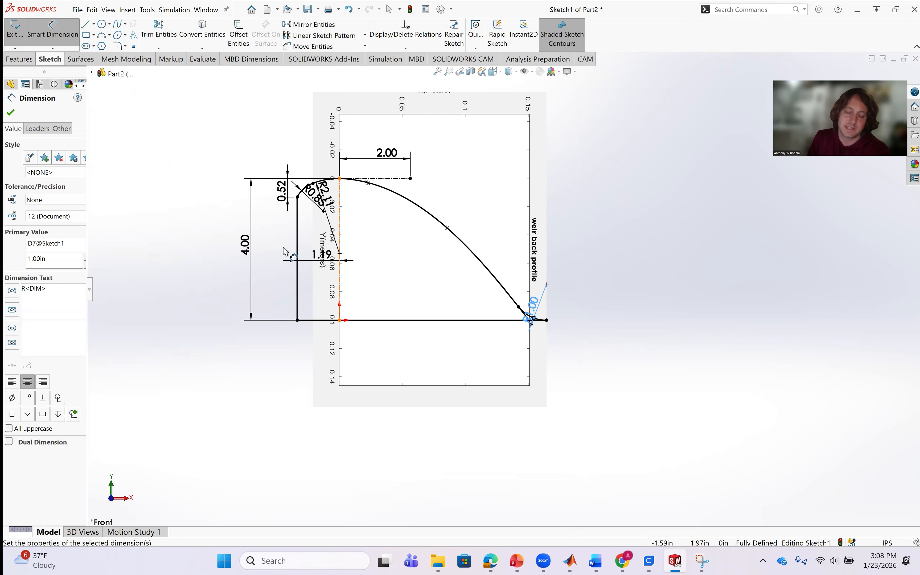
scroll(411, 263, "down", 3)
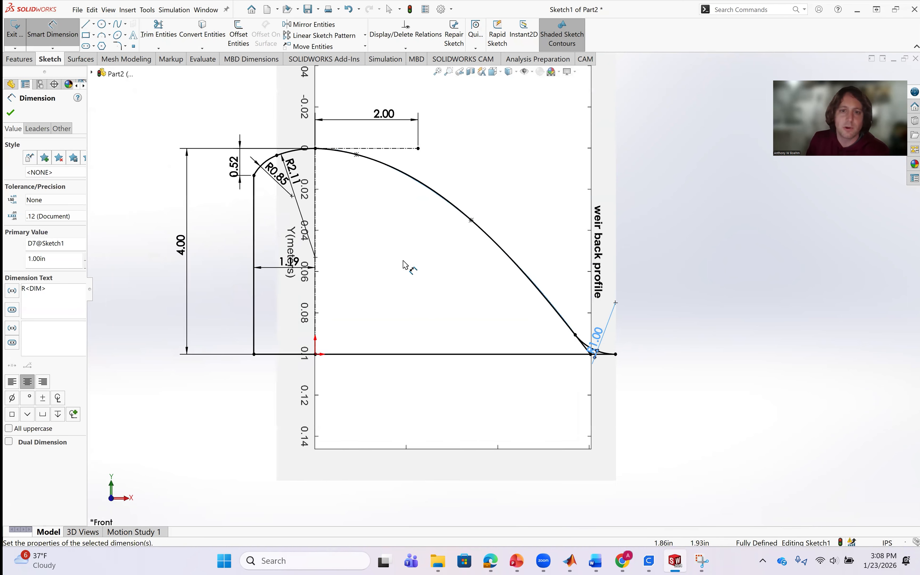
scroll(594, 361, "up", 3)
scroll(358, 323, "down", 4)
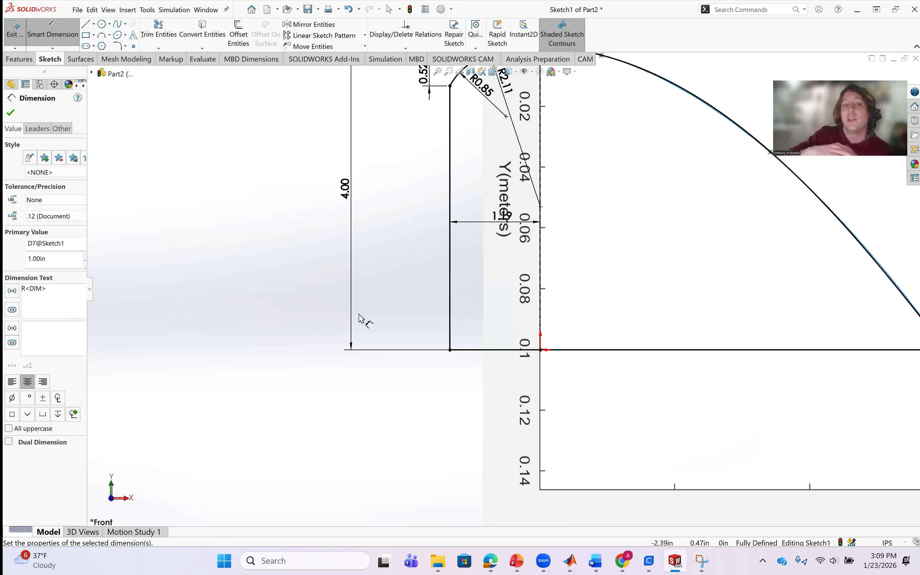
scroll(447, 361, "down", 3)
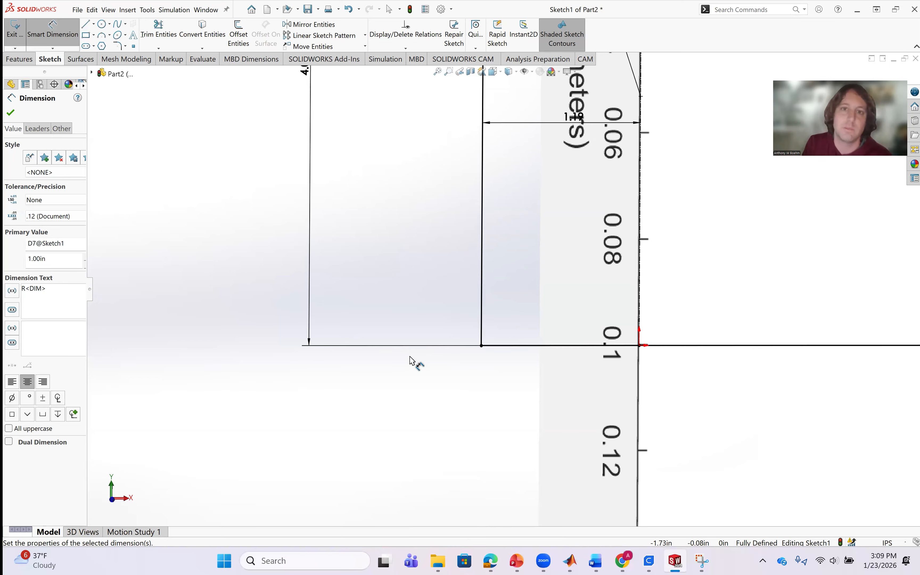
scroll(490, 327, "up", 3)
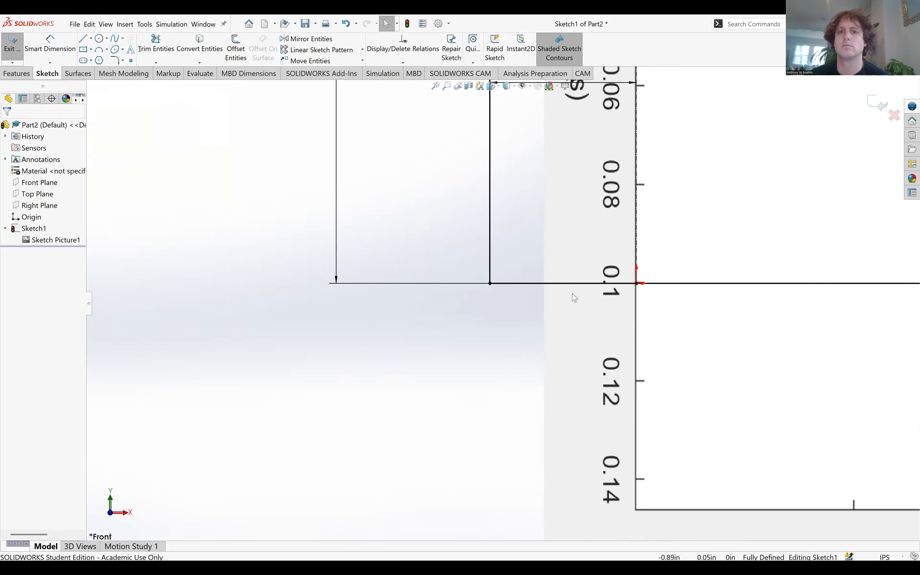
Sketch a base extension from the upstream face's bottom corner: about 1.09 in horizontal, 0.15 in vertical, and a 1.11 in slope back to the face.
scroll(653, 282, "up", 3)
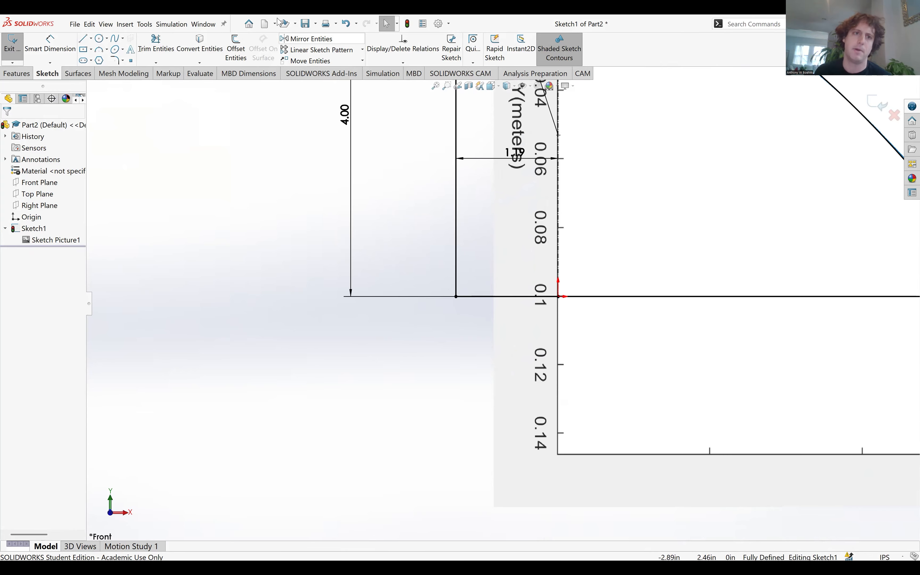
left_click(85, 39)
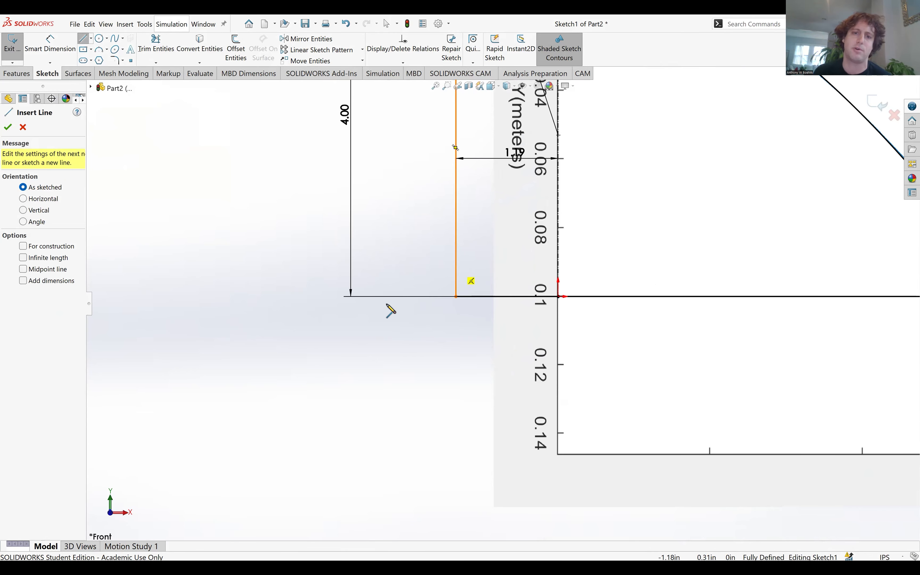
left_click(456, 296)
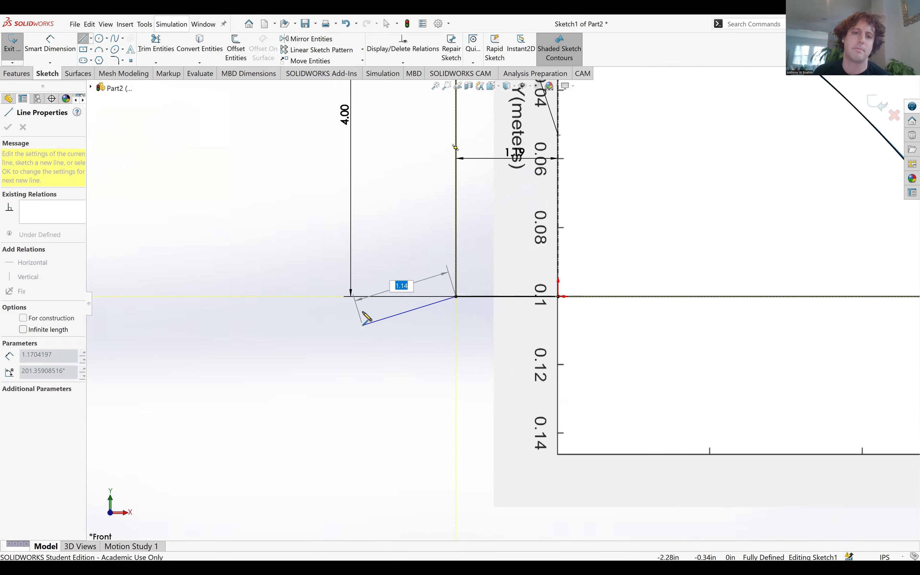
left_click(363, 297)
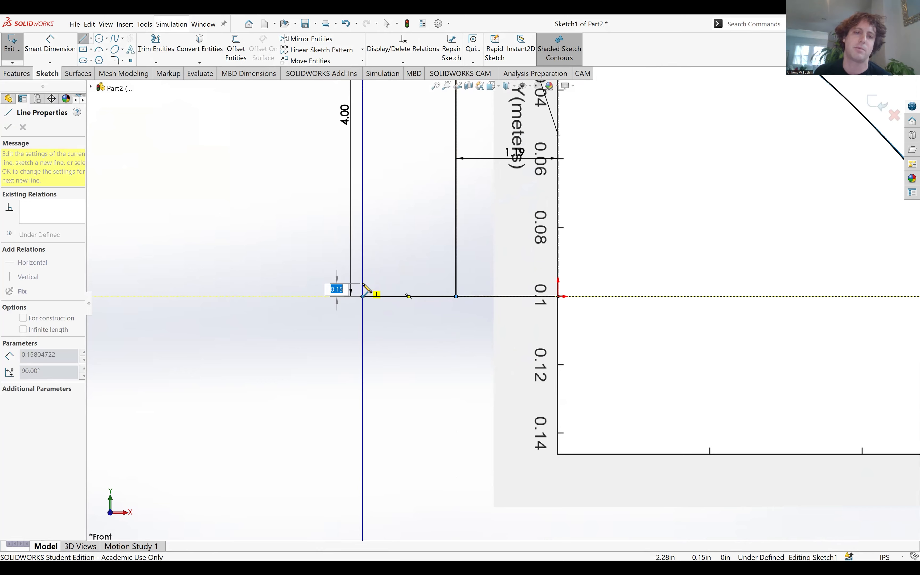
left_click(363, 284)
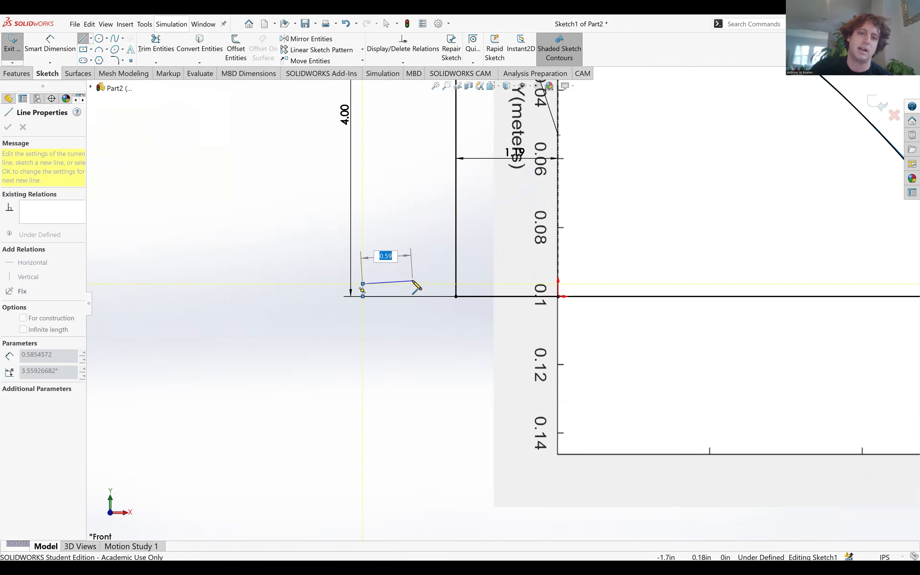
left_click(455, 266)
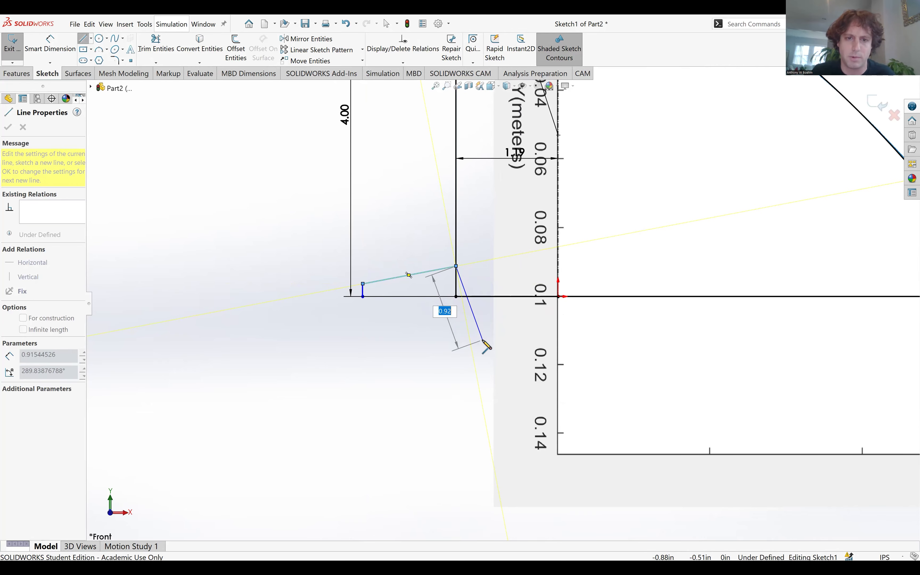
key("Escape")
key("Escape")
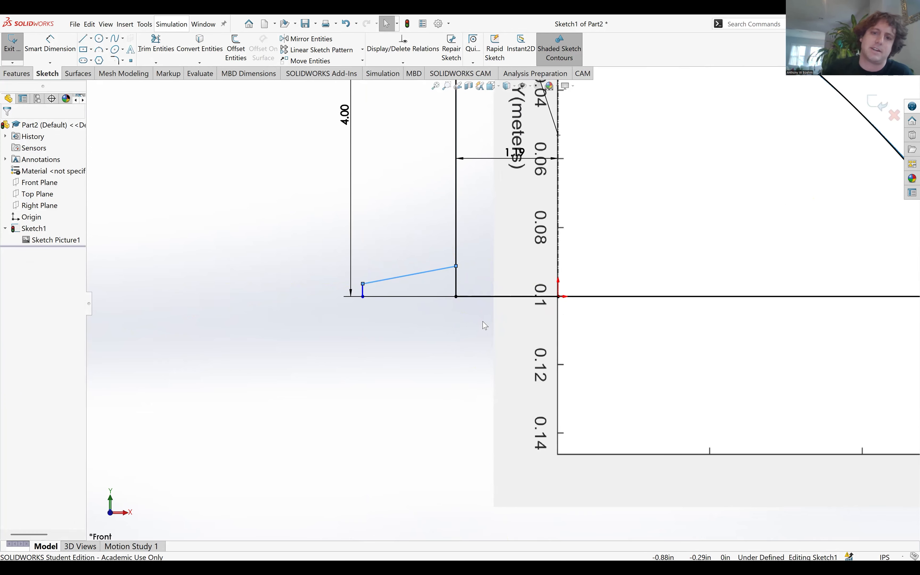
Dimension the base extension's horizontal bottom line to a length of 0.625 in.
scroll(383, 274, "down", 3)
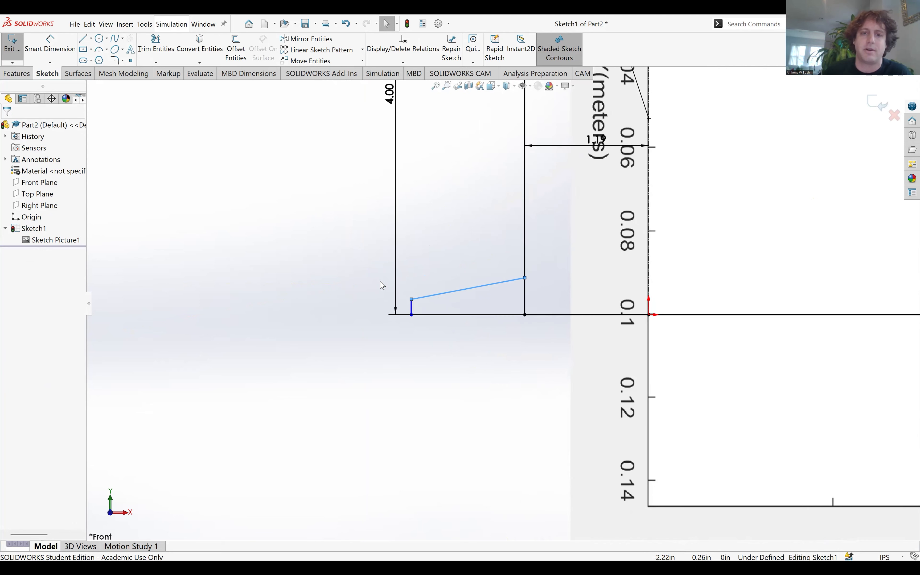
left_click(42, 48)
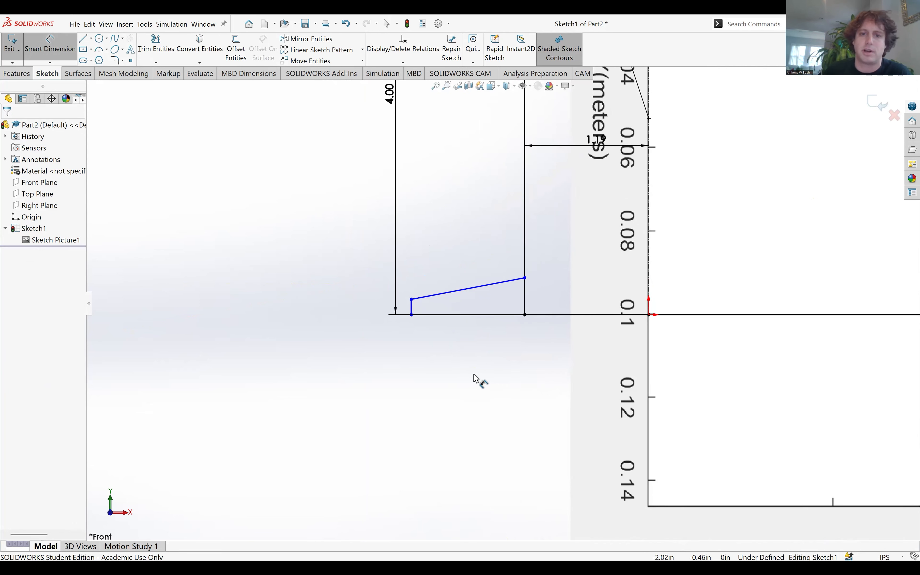
left_click(494, 314)
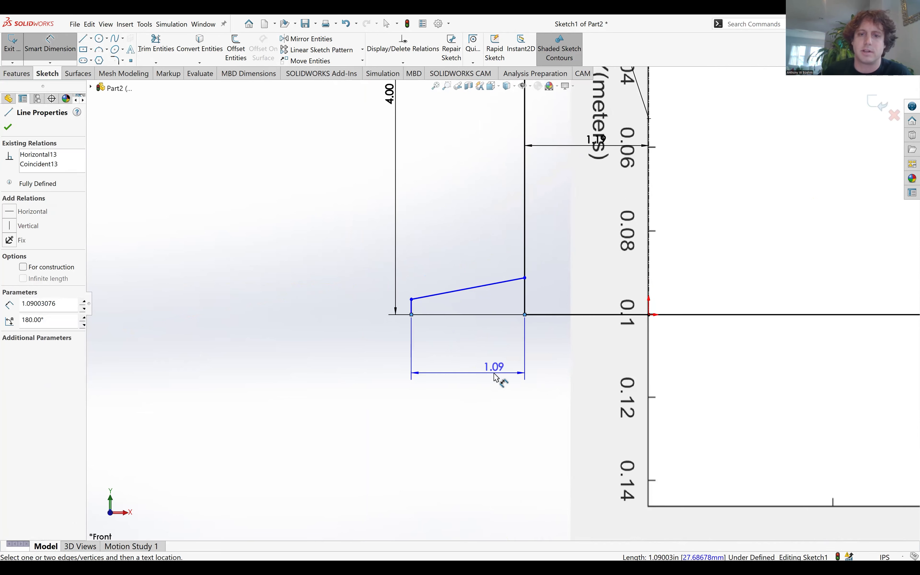
left_click(494, 387)
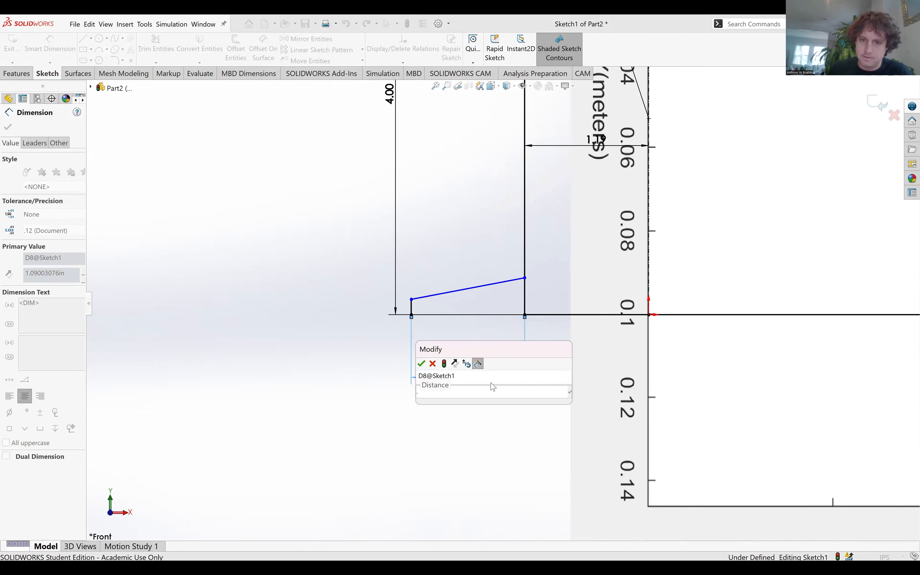
key("Return")
scroll(498, 278, "down", 2)
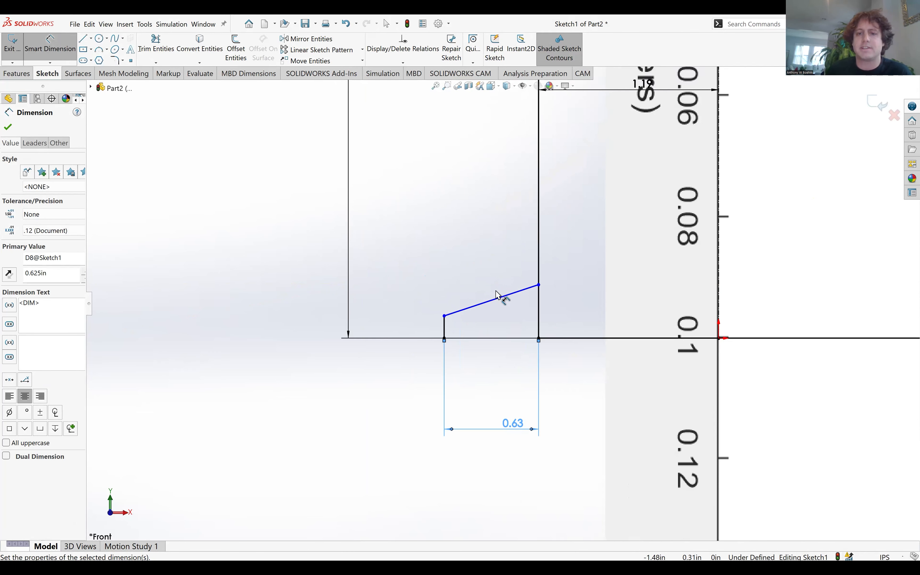
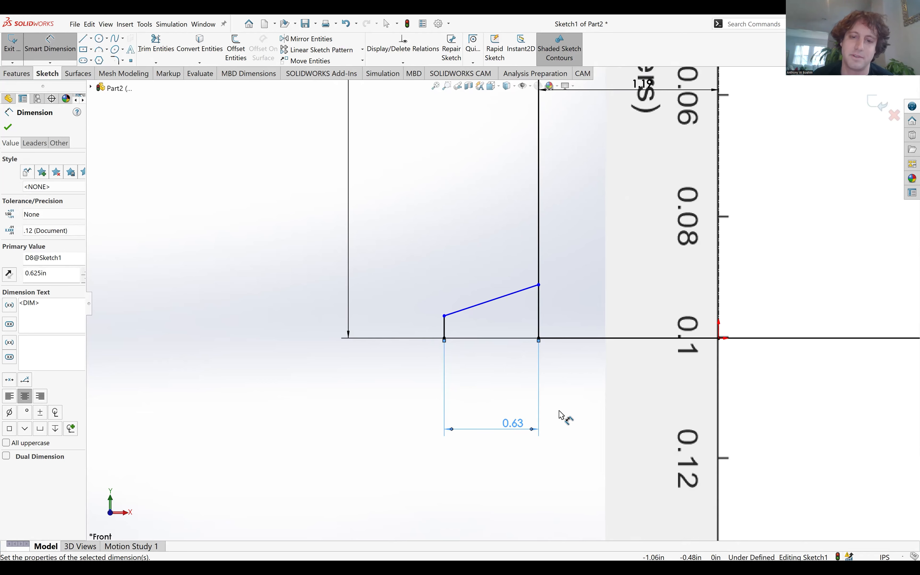
Dimension the base extension's short vertical end line to a height of 0.075 in.
left_click(444, 325)
left_click(410, 380)
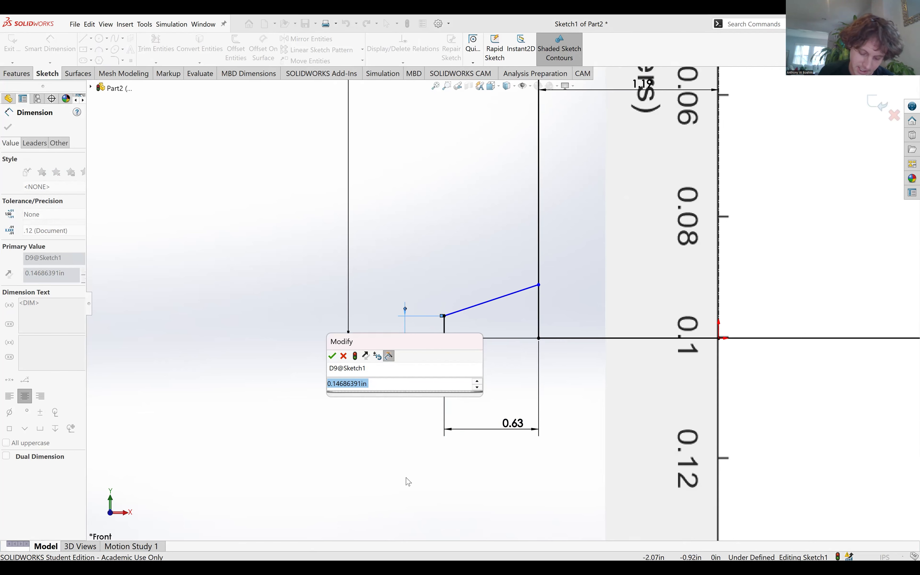
key("BackSpace")
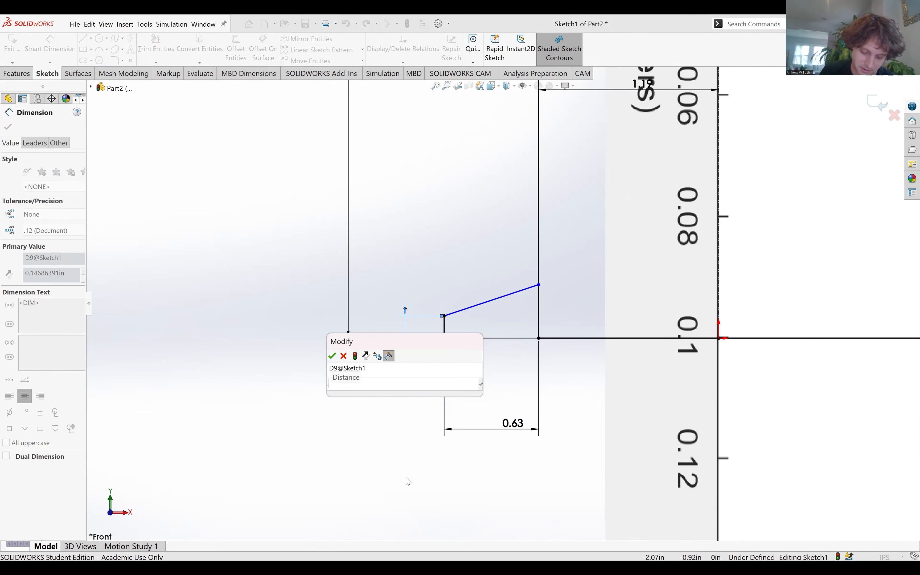
type(".075")
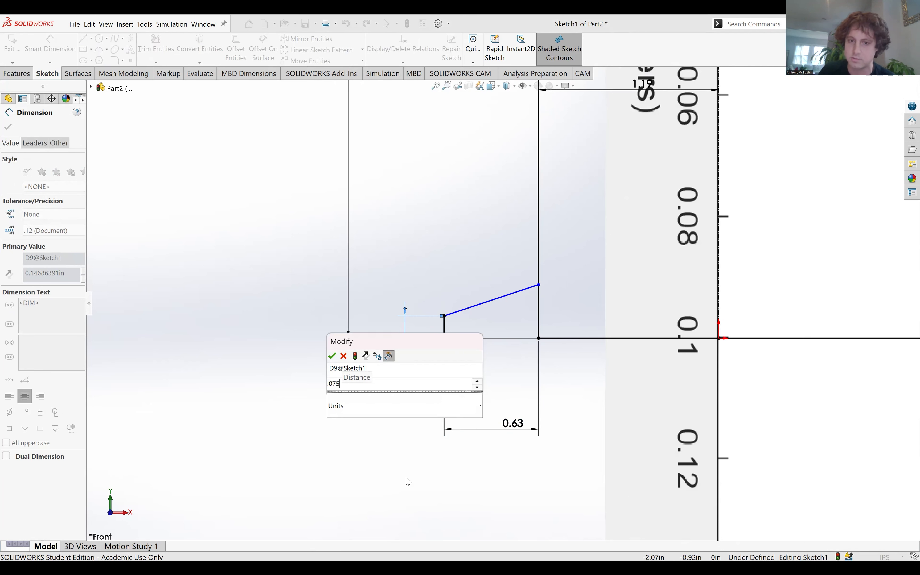
key("Return")
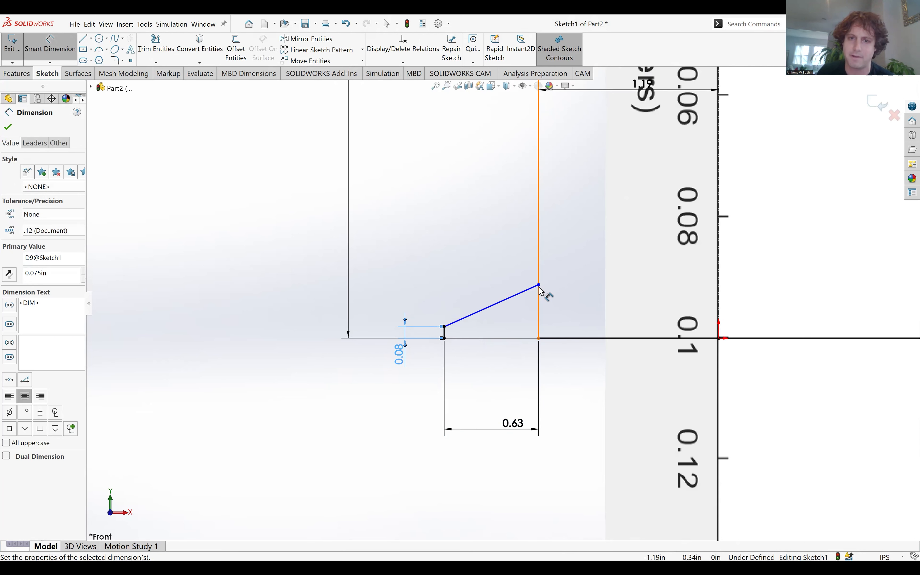
Dimension the slope's upper endpoint on the upstream face at 0.2 in above the base line.
left_click(540, 295)
left_click(555, 339)
left_click(566, 306)
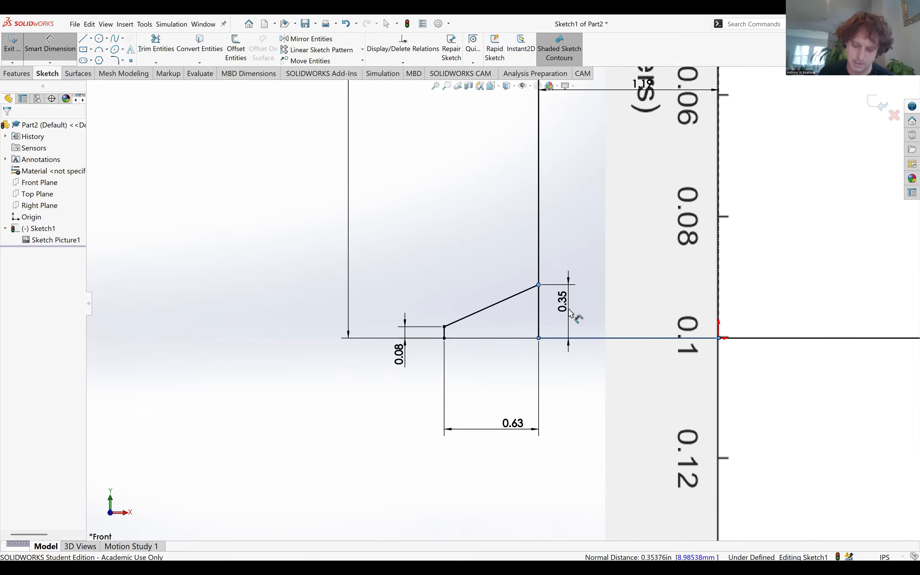
type(".2")
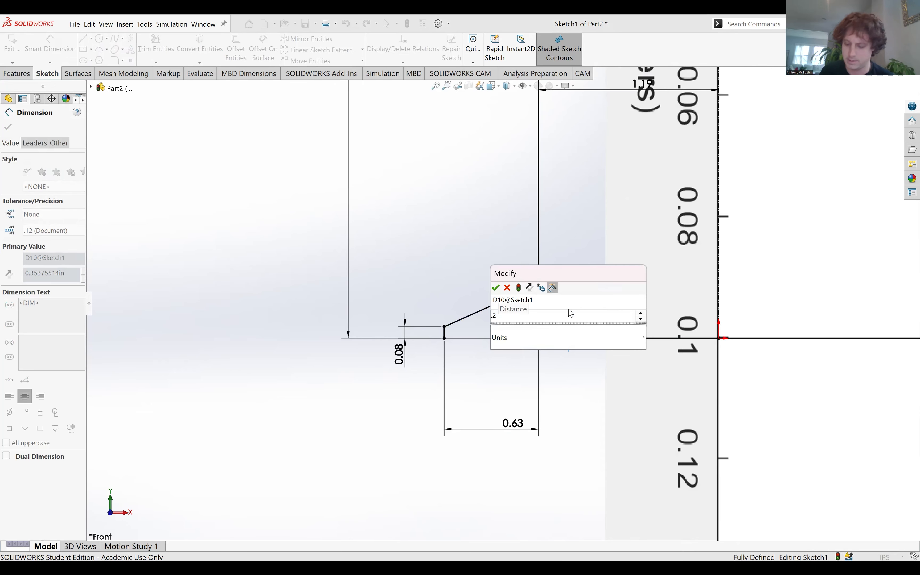
key("Return")
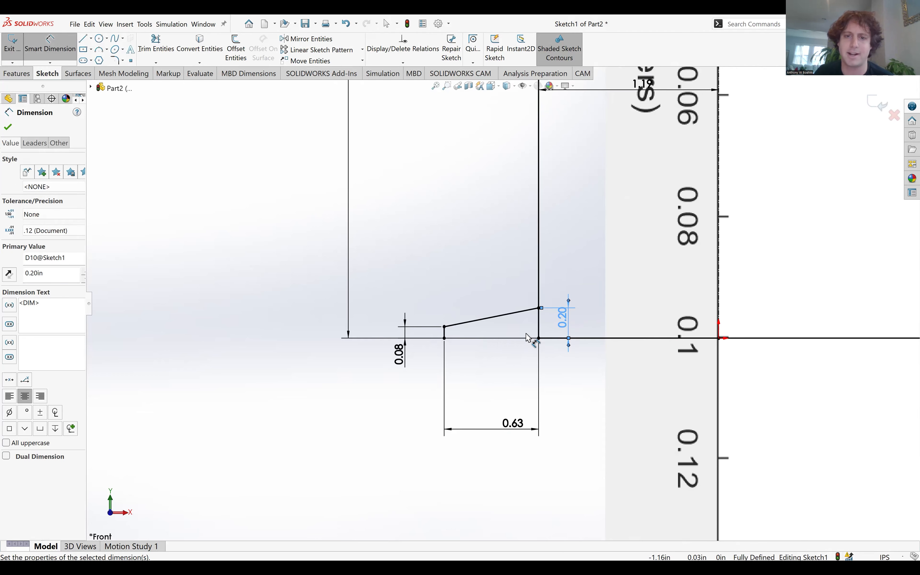
Examine the base extension, the crest and the overall weir profile in the dimensioned sketch.
scroll(528, 328, "down", 2)
scroll(518, 325, "up", 4)
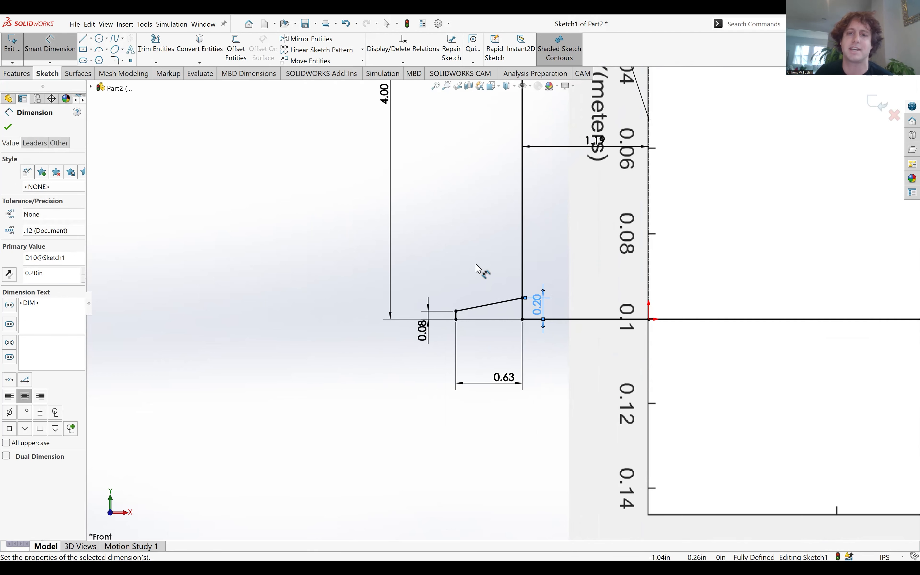
scroll(508, 305, "up", 3)
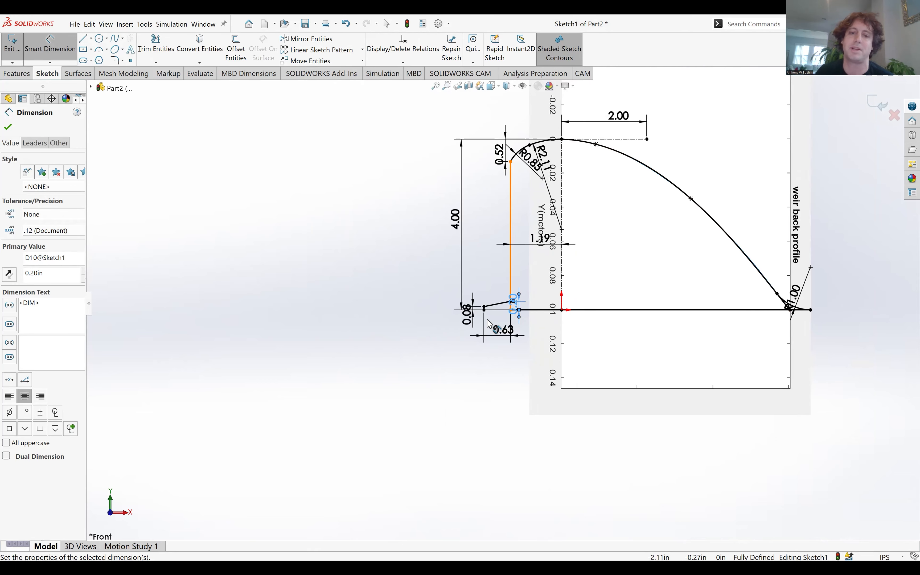
scroll(499, 315, "down", 2)
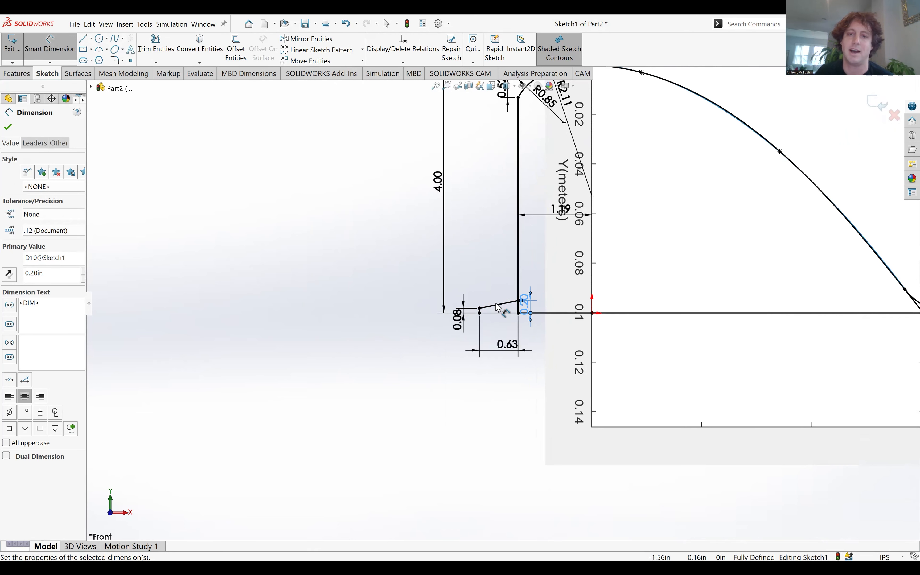
scroll(499, 314, "up", 2)
scroll(496, 308, "down", 3)
scroll(496, 307, "up", 2)
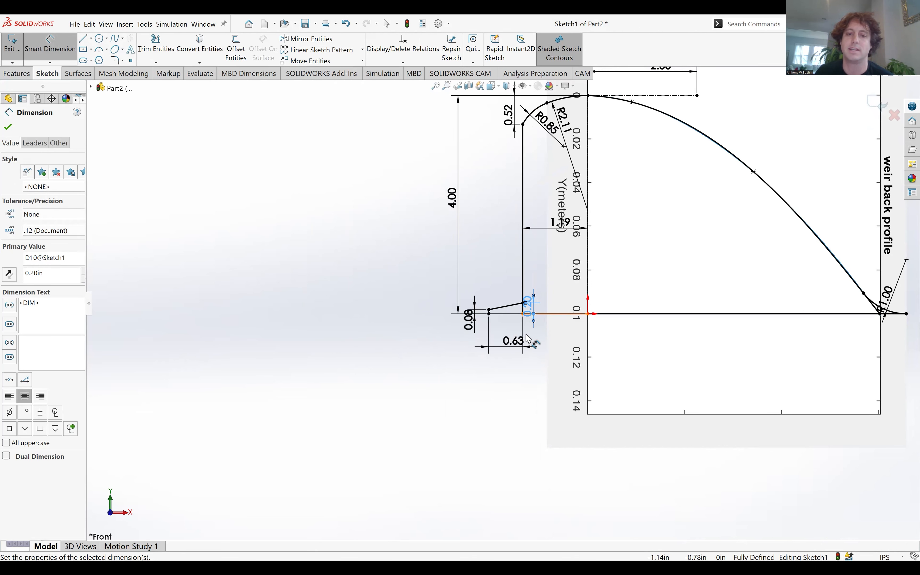
scroll(475, 324, "up", 3)
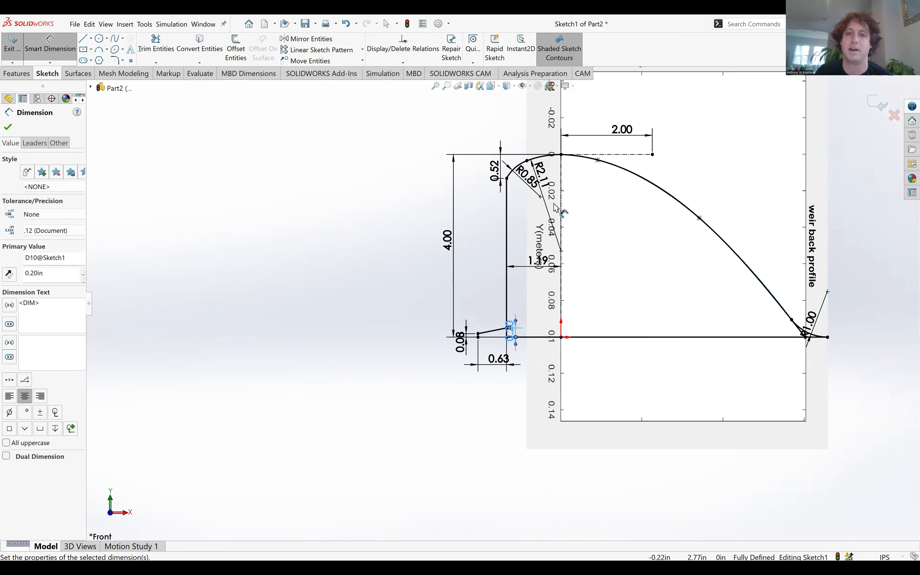
scroll(474, 307, "down", 3)
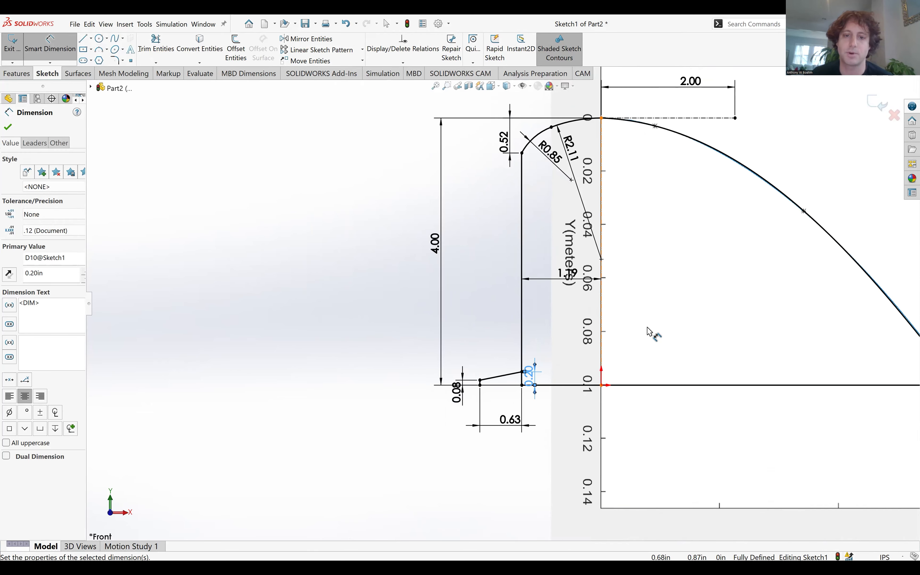
Exit the sketch and set up a blind boss extrusion of the weir profile with a depth of 105 mm.
left_click(881, 104)
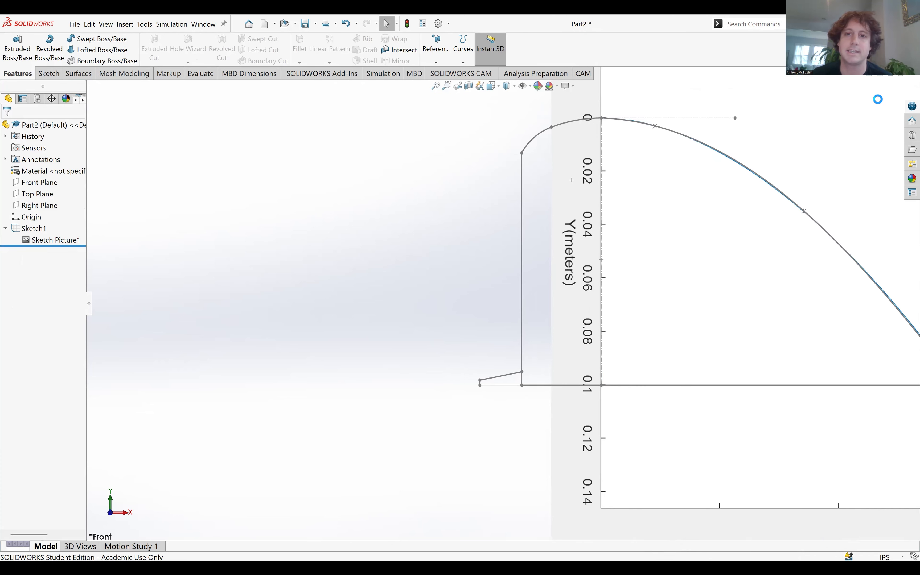
left_click(43, 229)
left_click(17, 49)
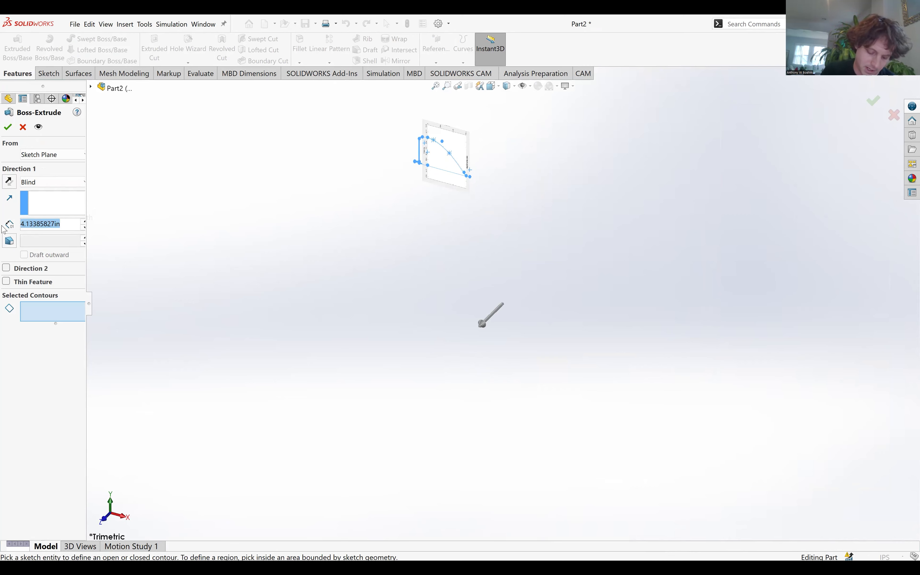
type("105mm")
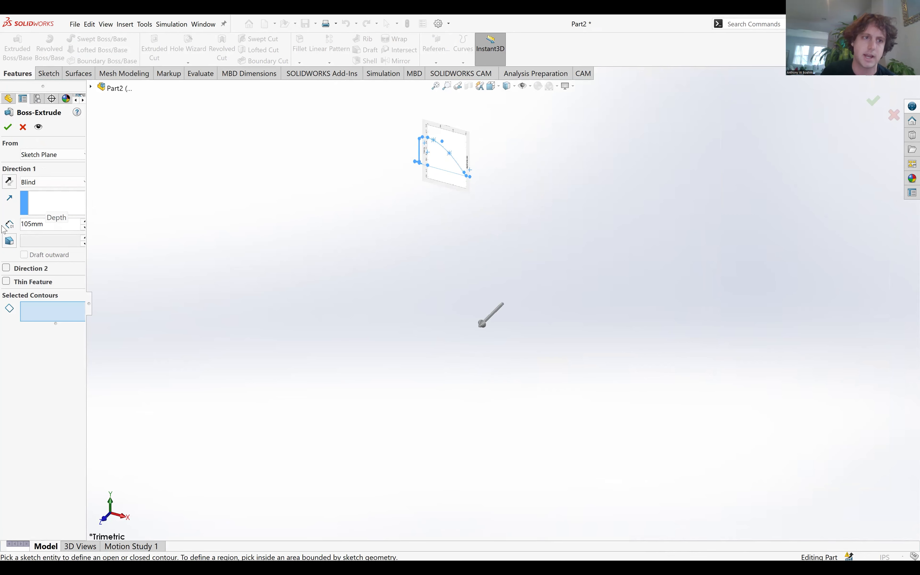
Select the base extension, main weir and toe regions as the extrusion contours and create the solid.
scroll(410, 194, "down", 10)
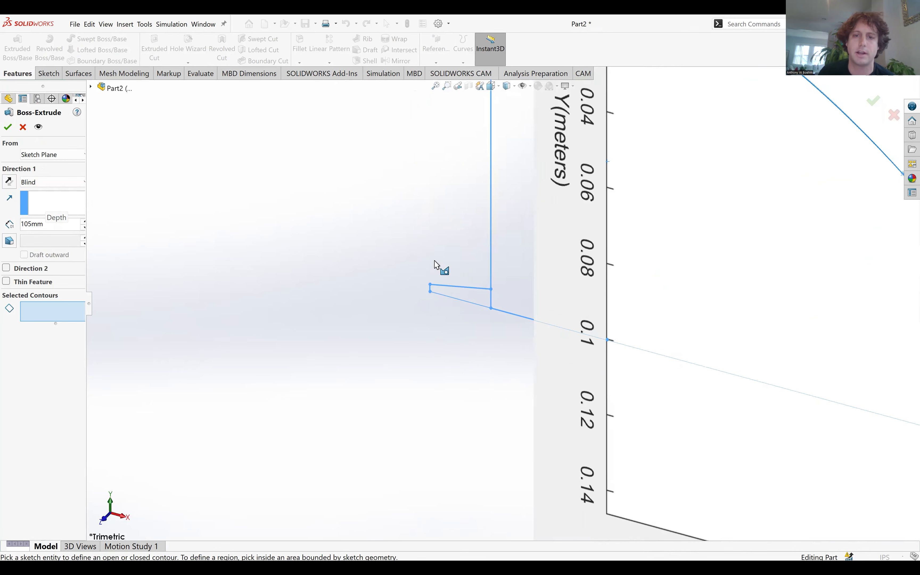
left_click(479, 301)
left_click(496, 292)
scroll(522, 292, "up", 3)
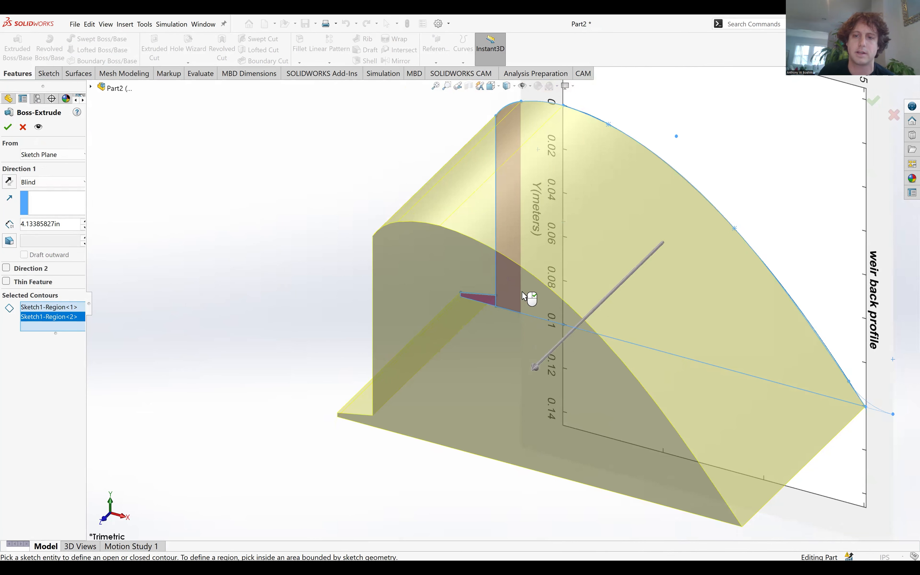
scroll(757, 376, "down", 8)
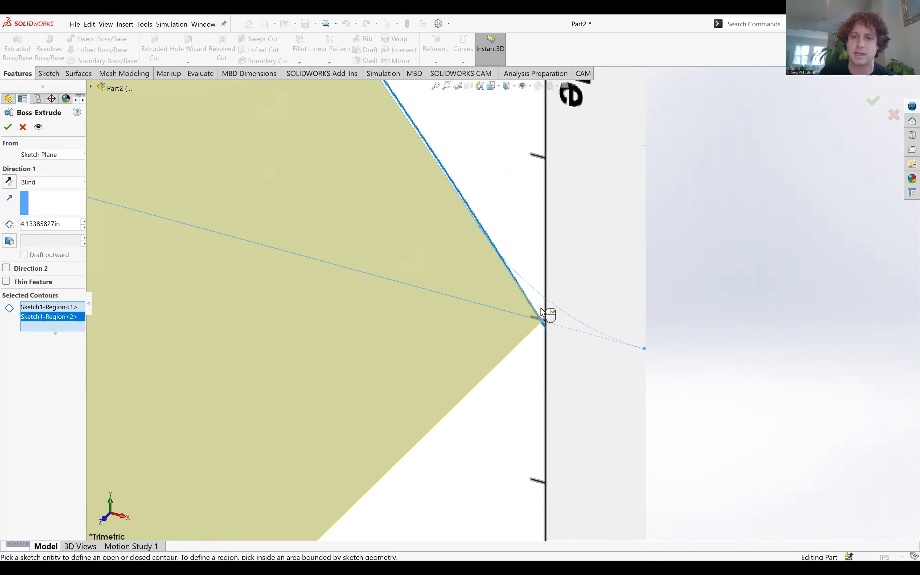
left_click(540, 387)
scroll(540, 387, "up", 8)
mouse_move(539, 351)
middle_mouse_down()
mouse_move(610, 320)
mouse_move(548, 343)
mouse_move(156, 235)
middle_mouse_up()
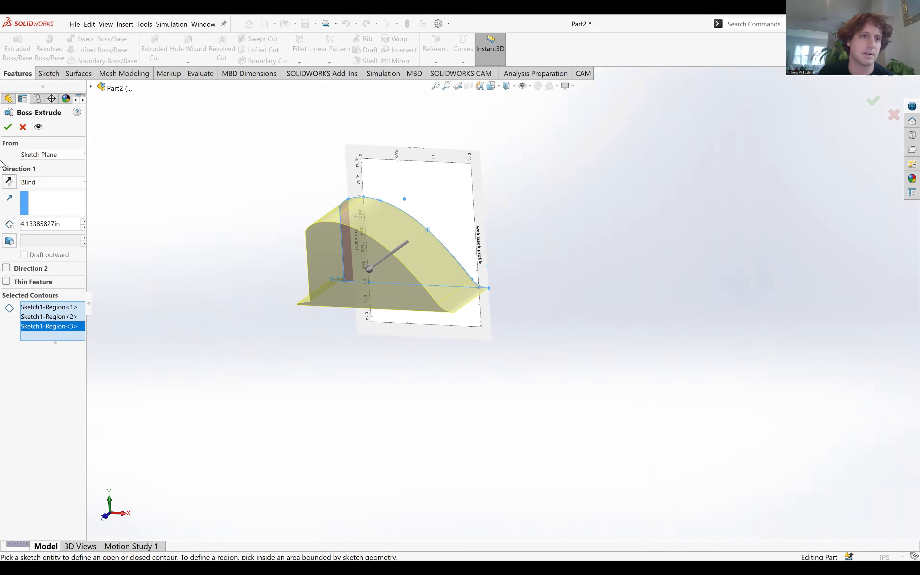
left_click(8, 126)
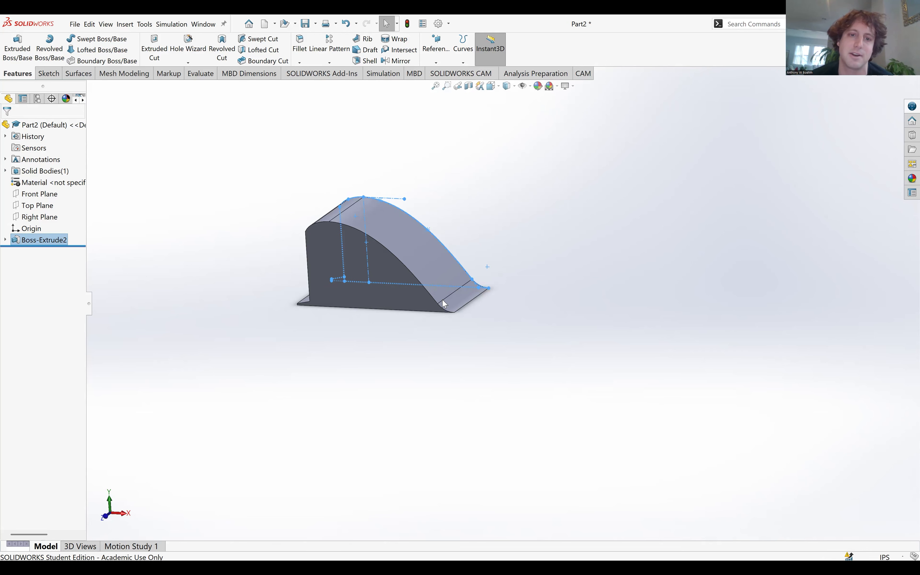
Examine the extruded weir's downstream side, upstream face, base extension and underside.
middle_click_drag(331, 230, 439, 309)
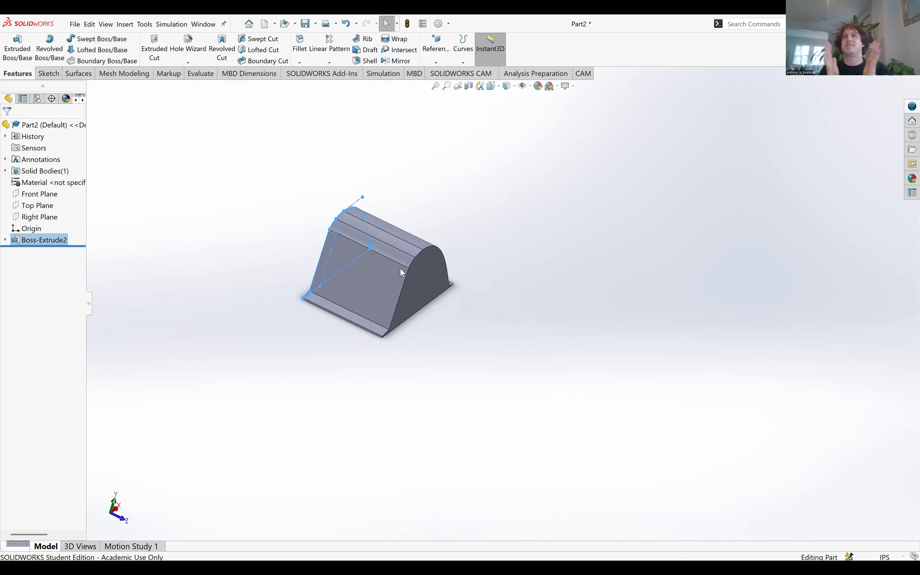
middle_click_drag(350, 292, 458, 261)
scroll(458, 327, "down", 6)
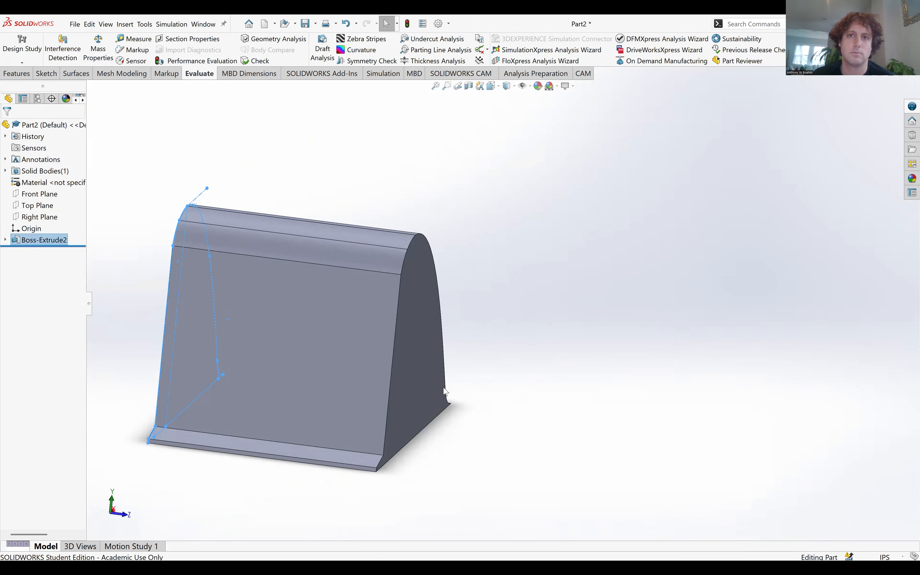
scroll(340, 411, "up", 3)
scroll(355, 398, "down", 3)
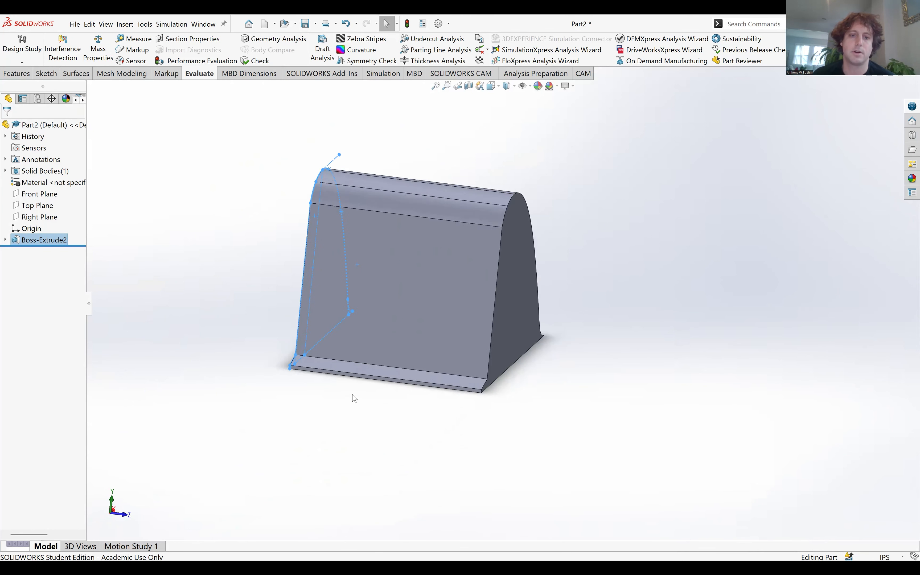
scroll(354, 398, "down", 3)
middle_click_drag(330, 360, 325, 319)
scroll(519, 369, "down", 1)
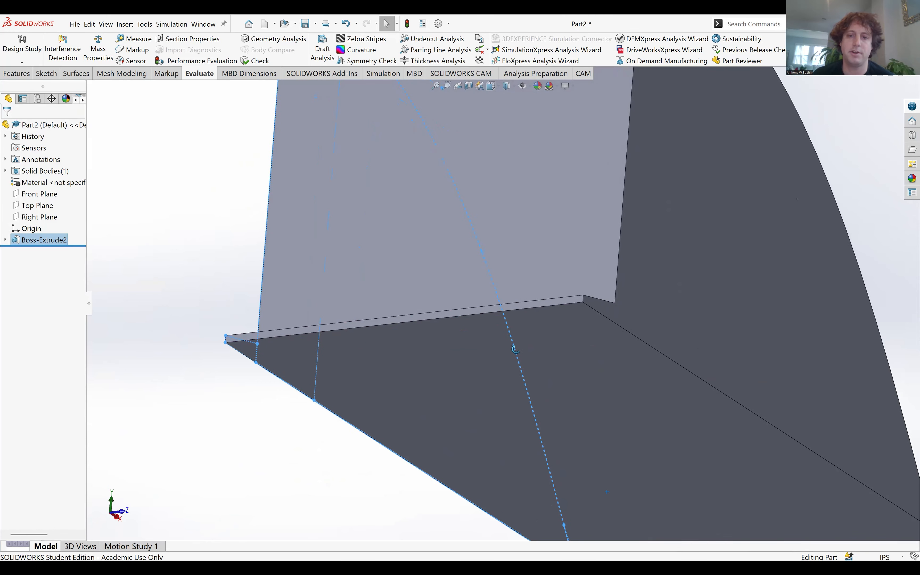
middle_click_drag(515, 349, 516, 348)
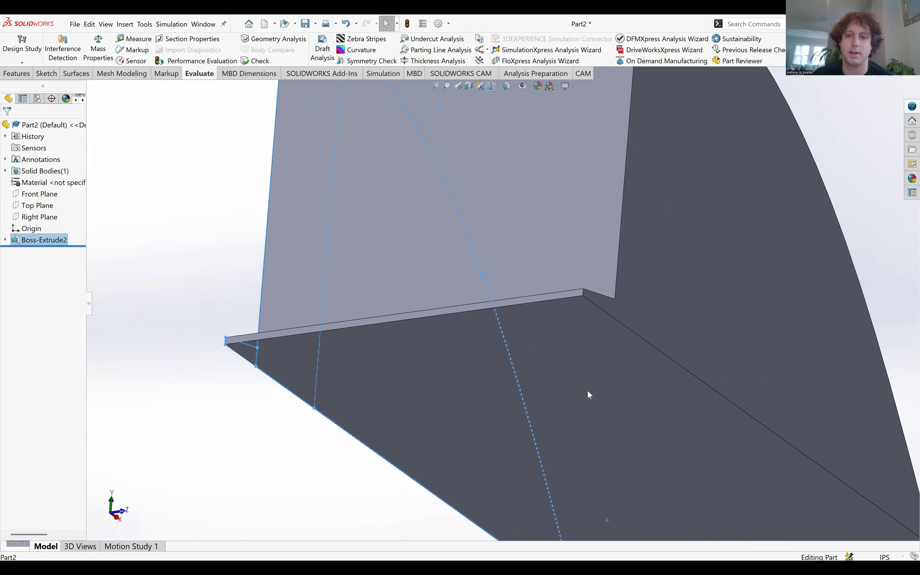
key("f")
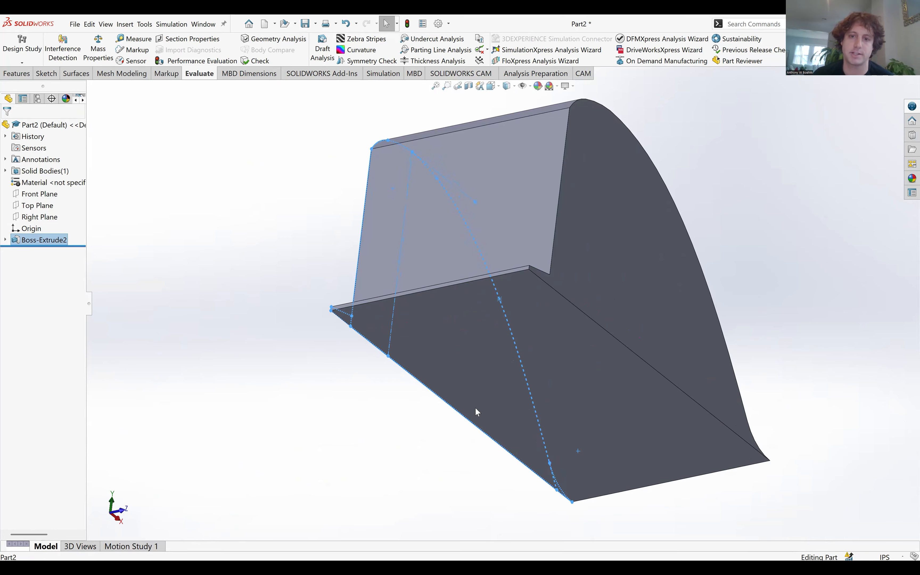
Start a new sketch on the weir's flat bottom face.
left_click(478, 323)
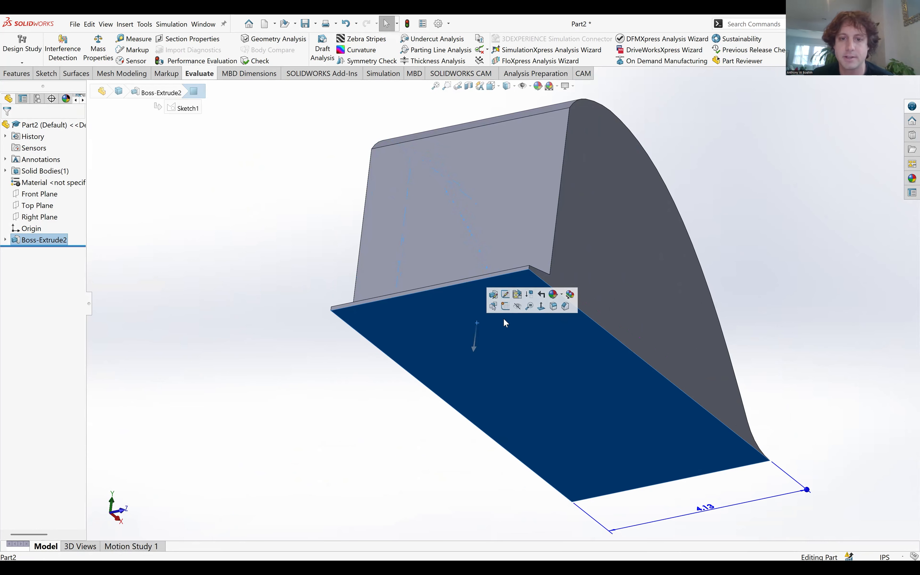
key("Escape")
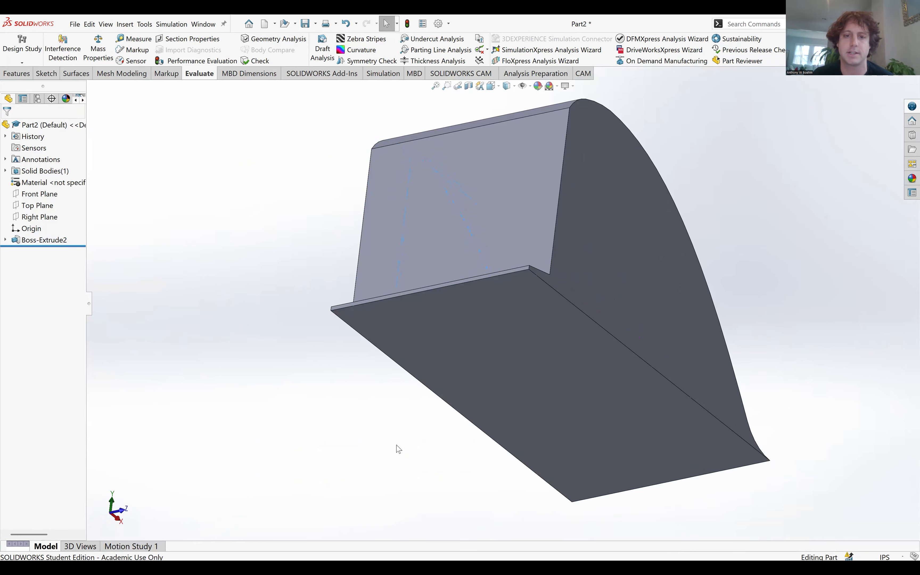
left_click(491, 309)
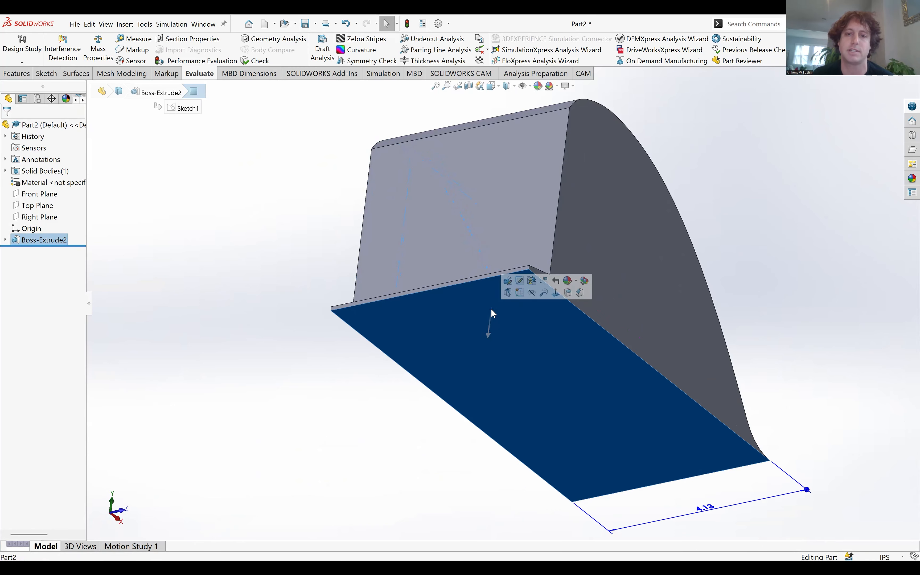
left_click(522, 295)
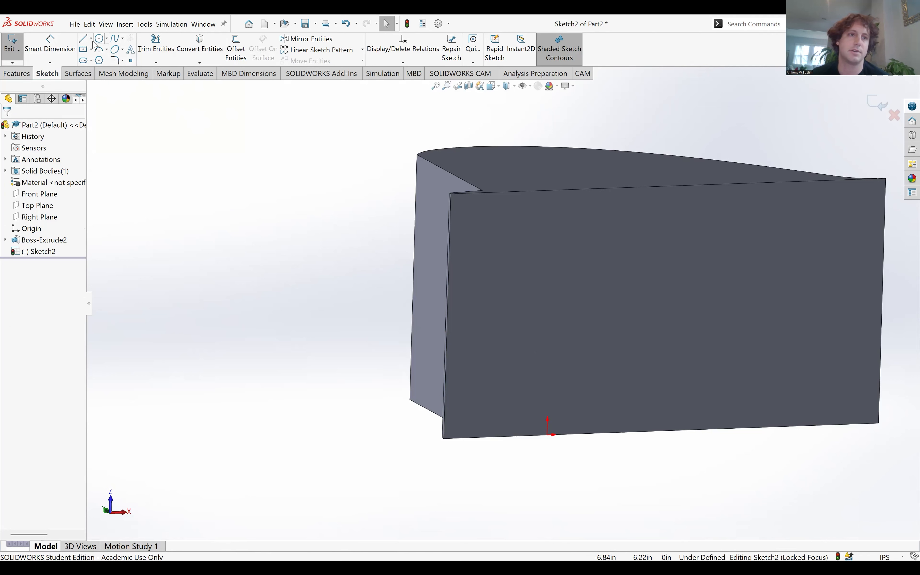
Draw a horizontal centerline about 1.82 in long from the midpoint of the bottom face's upstream edge, ending in line with the origin.
left_click(91, 38)
left_click(105, 61)
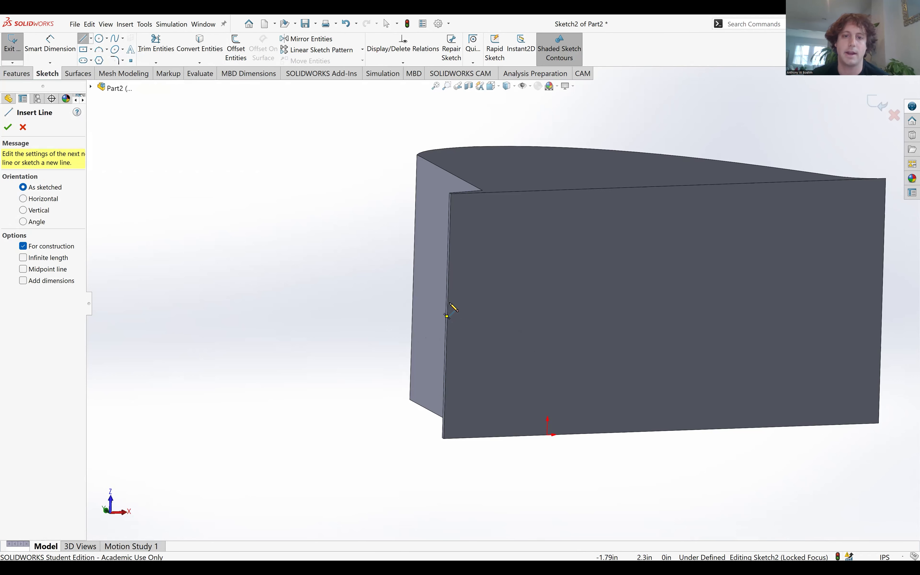
left_click(447, 316)
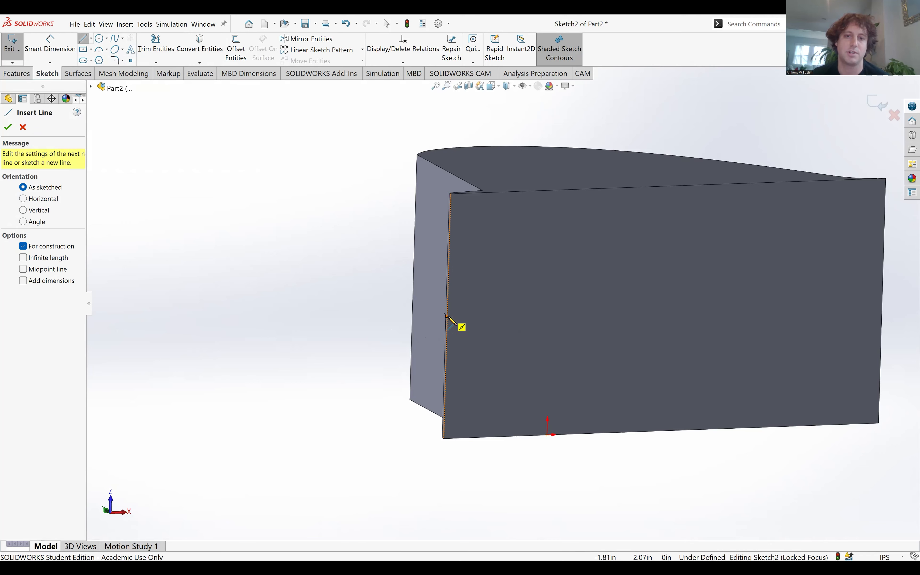
left_click(447, 317)
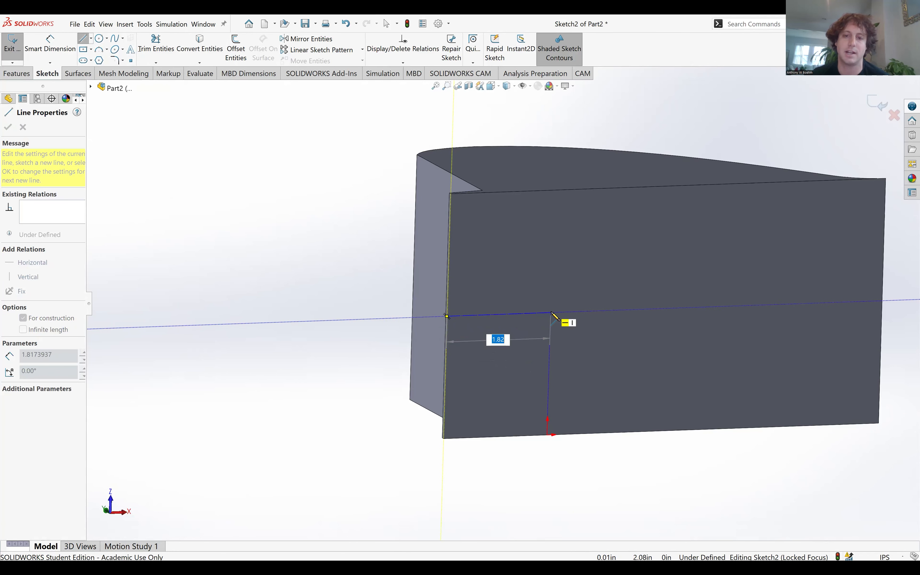
left_click(551, 313)
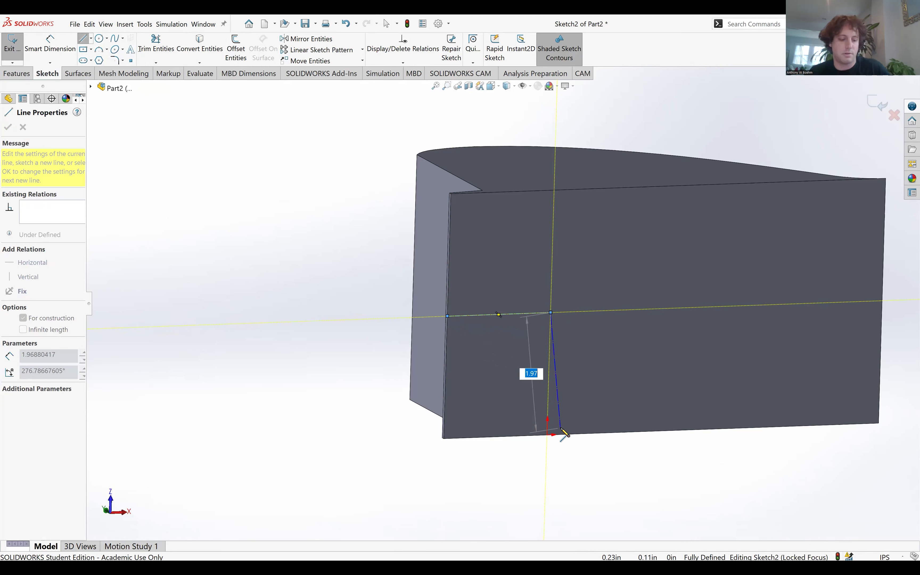
key("Escape")
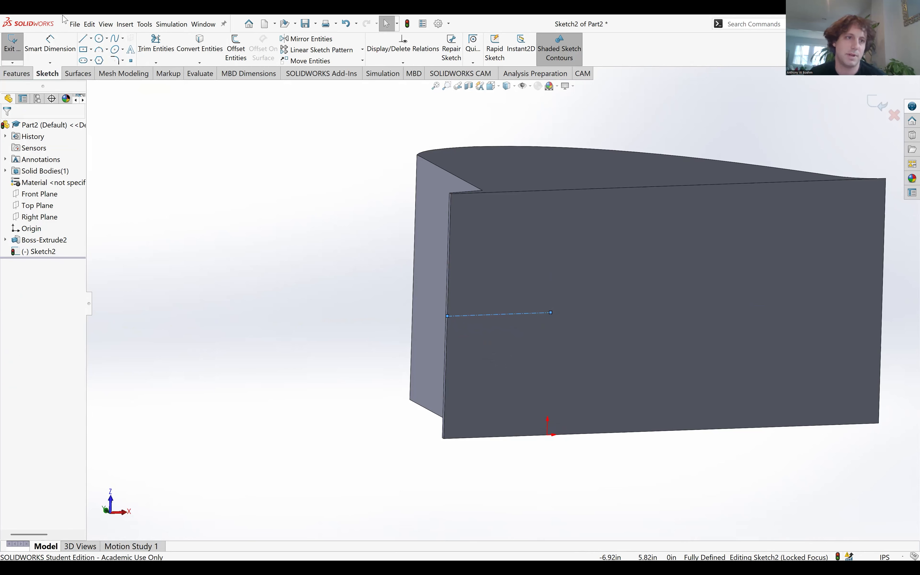
Dimension the bottom-face centerline's length as .25+.625 (0.875 in) and finish the sketch.
left_click(49, 44)
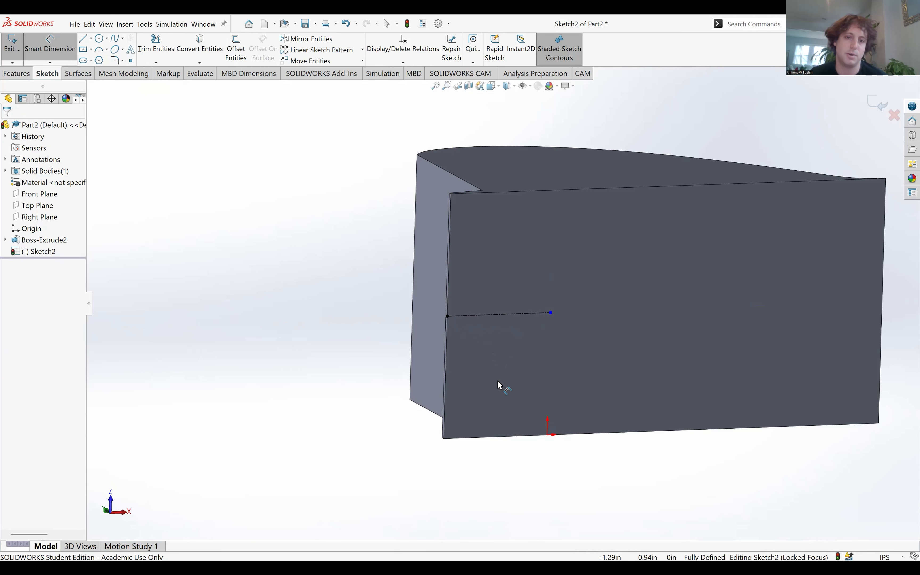
left_click(496, 314)
left_click(292, 371)
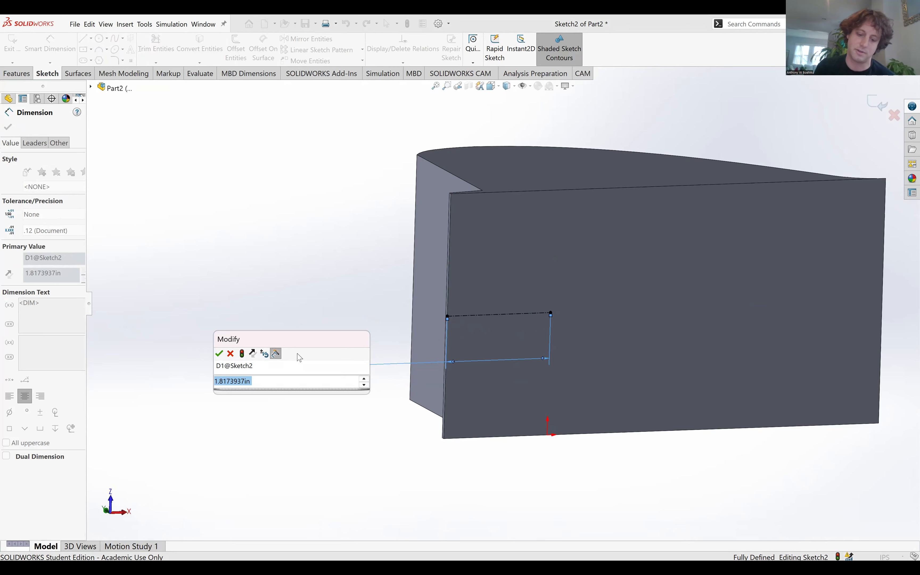
key("BackSpace")
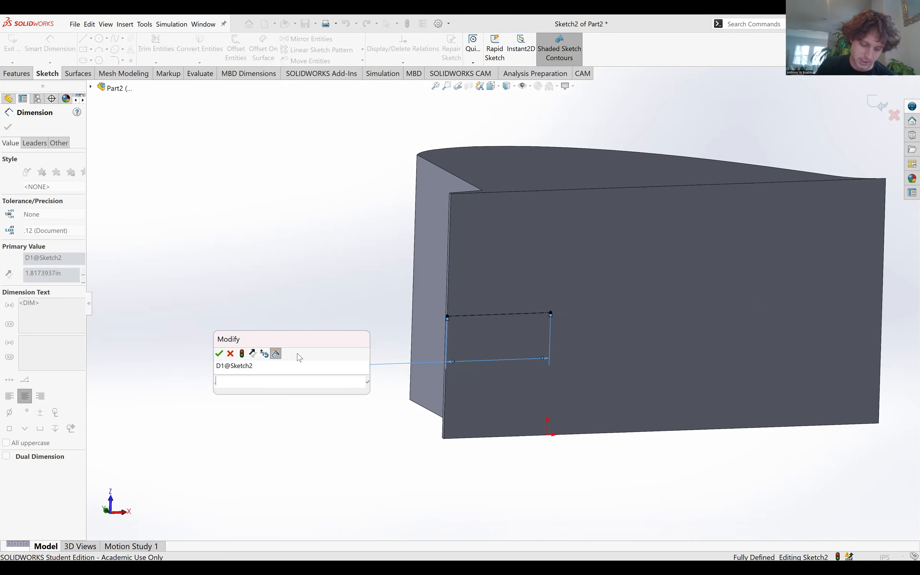
type(".25+")
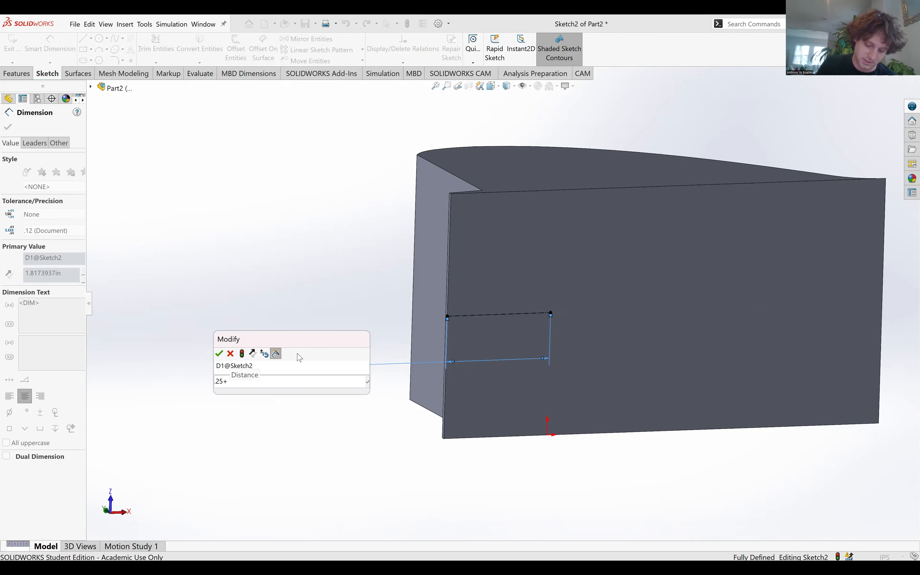
type(".62")
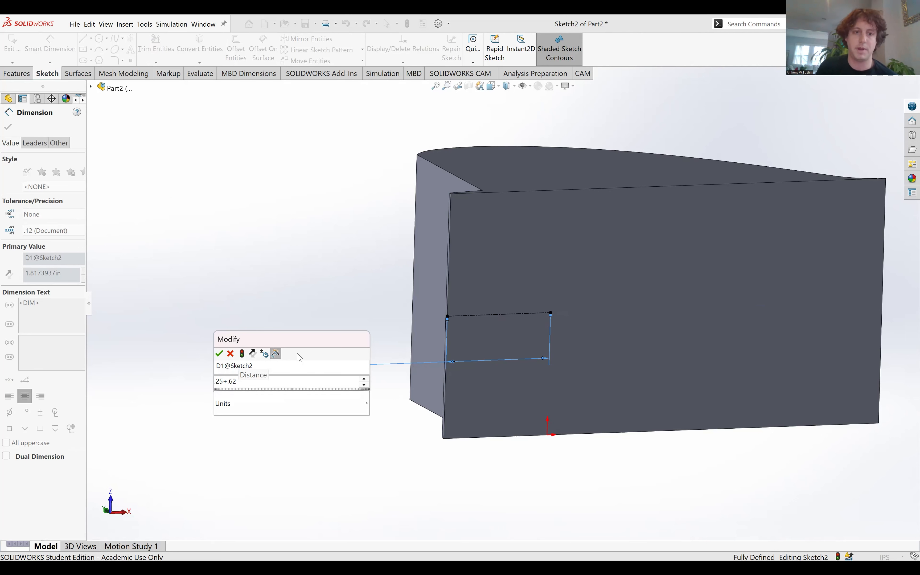
key("Return")
mouse_move(471, 339)
middle_mouse_down()
mouse_move(501, 404)
mouse_move(559, 322)
middle_mouse_up()
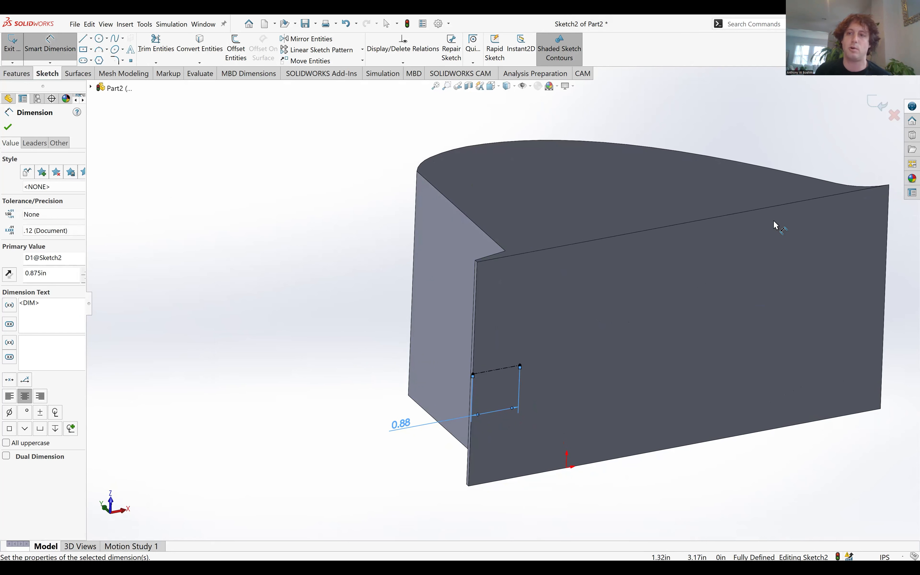
left_click(873, 105)
Start a Hole Wizard plain drilled hole, ANSI Inch, with drill size G (0.261 in).
left_click(199, 74)
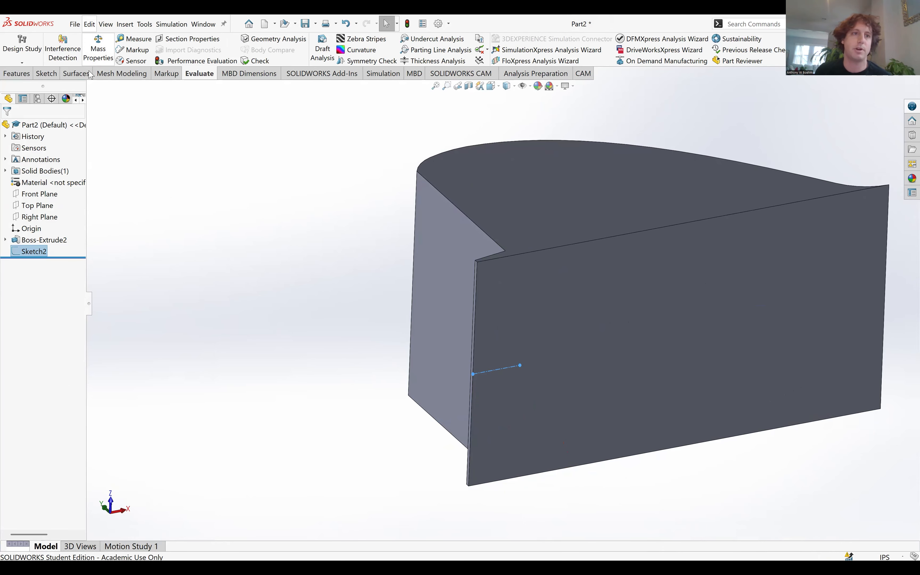
left_click(17, 74)
left_click(188, 47)
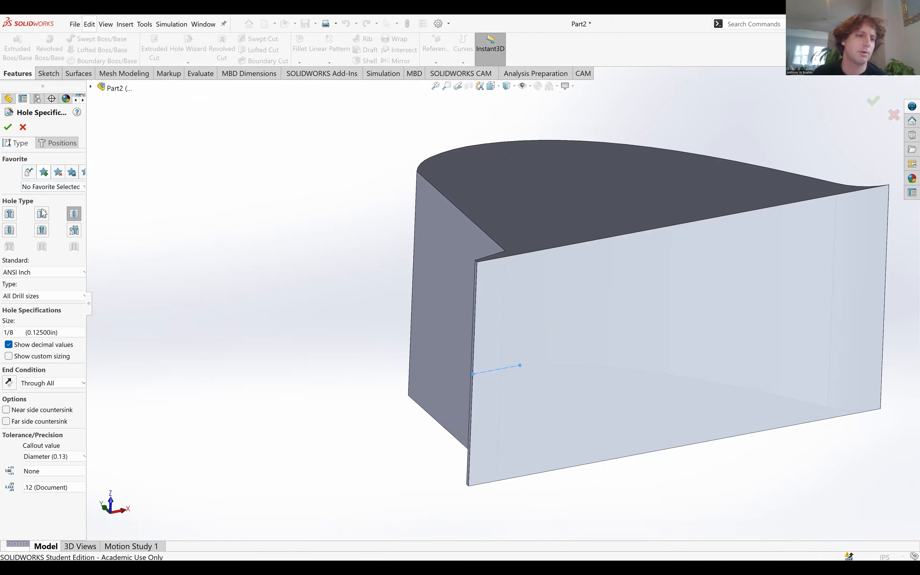
left_click(35, 332)
scroll(36, 394, "down", 3)
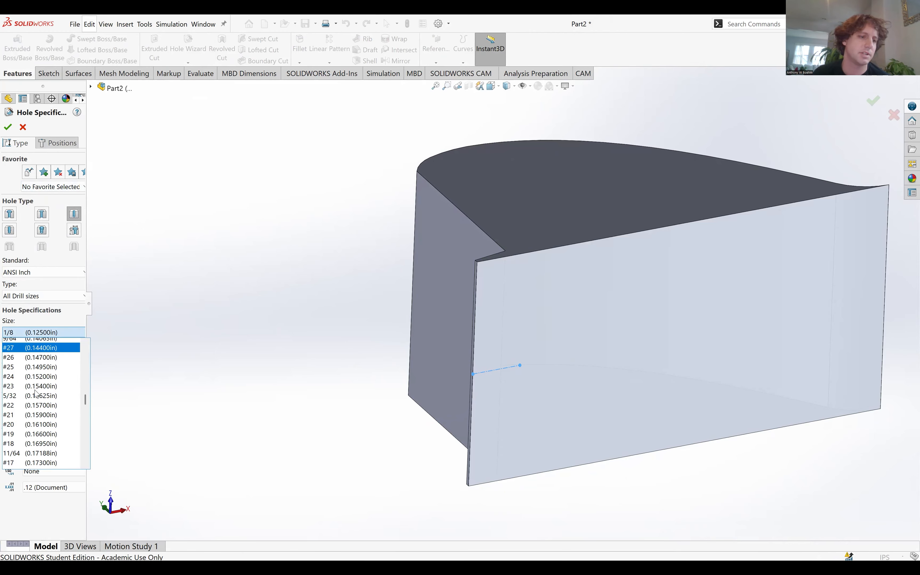
scroll(37, 394, "down", 4)
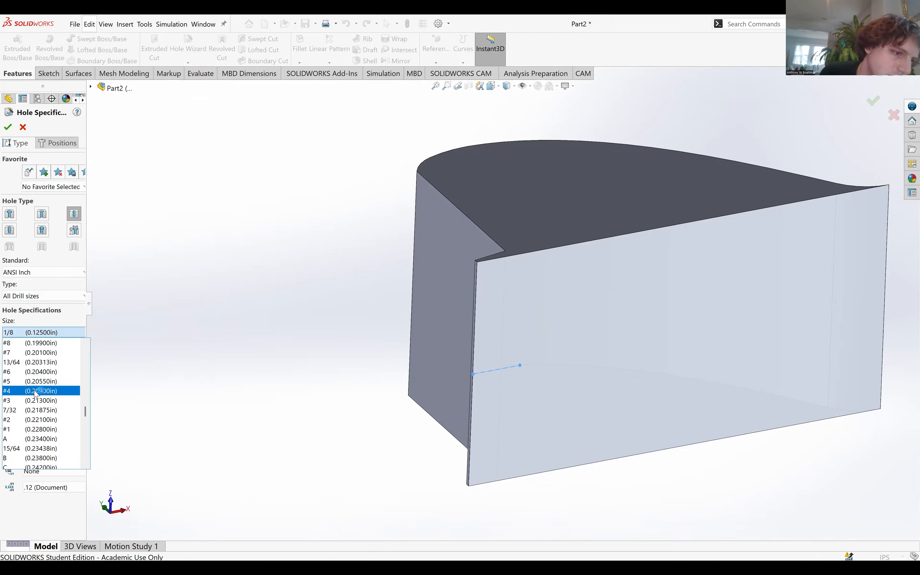
scroll(42, 437, "down", 6)
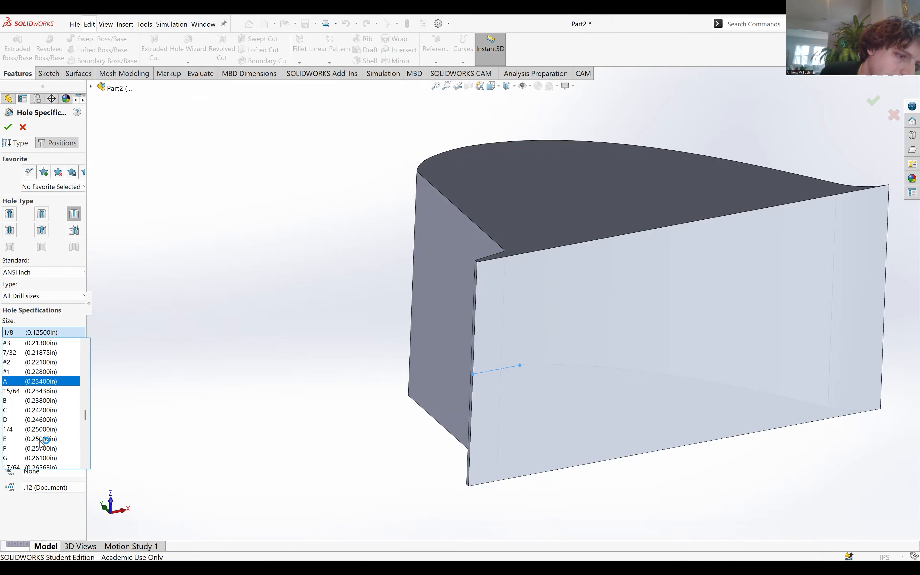
scroll(59, 374, "up", 1)
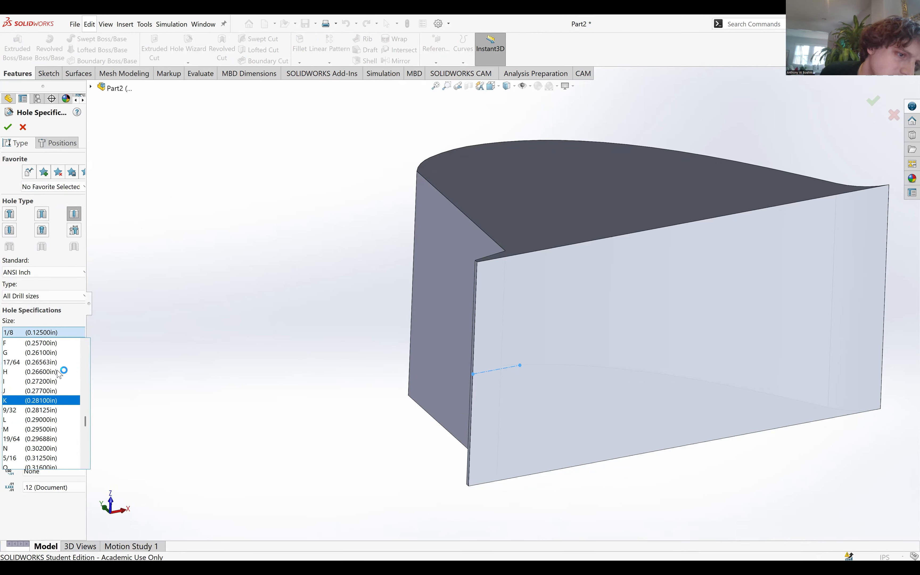
left_click(57, 353)
Place the hole at the centerline's inner endpoint on the bottom face and create it as a Blind hole 1.00 in deep.
left_click(58, 144)
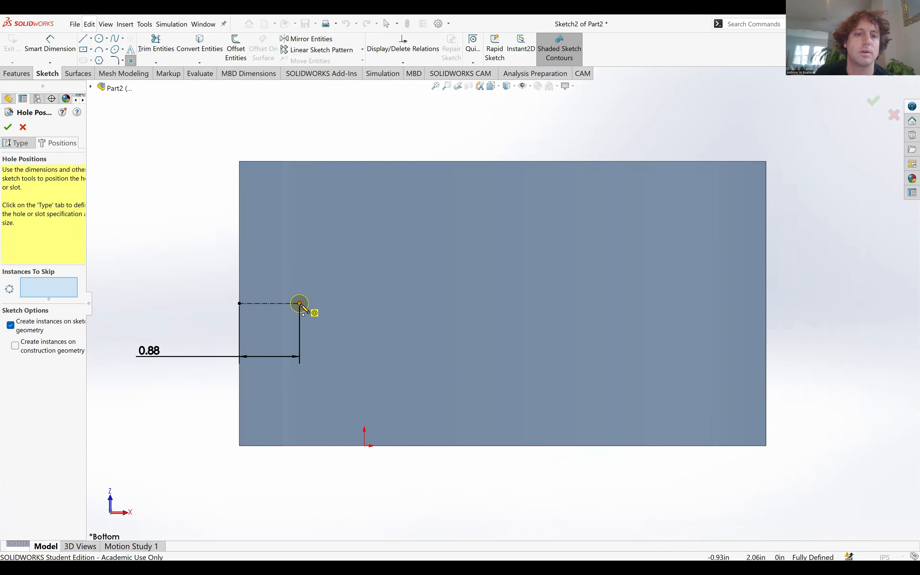
left_click(301, 304)
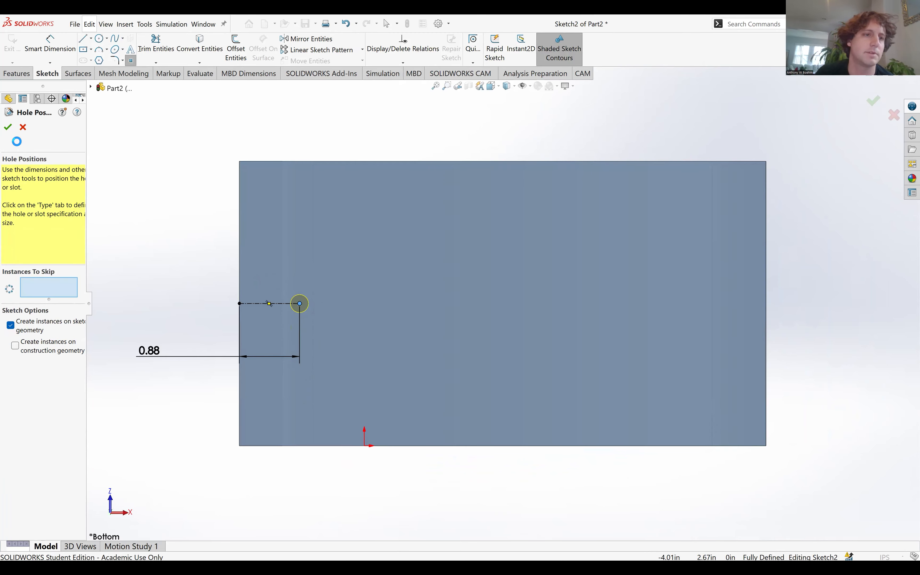
left_click(17, 142)
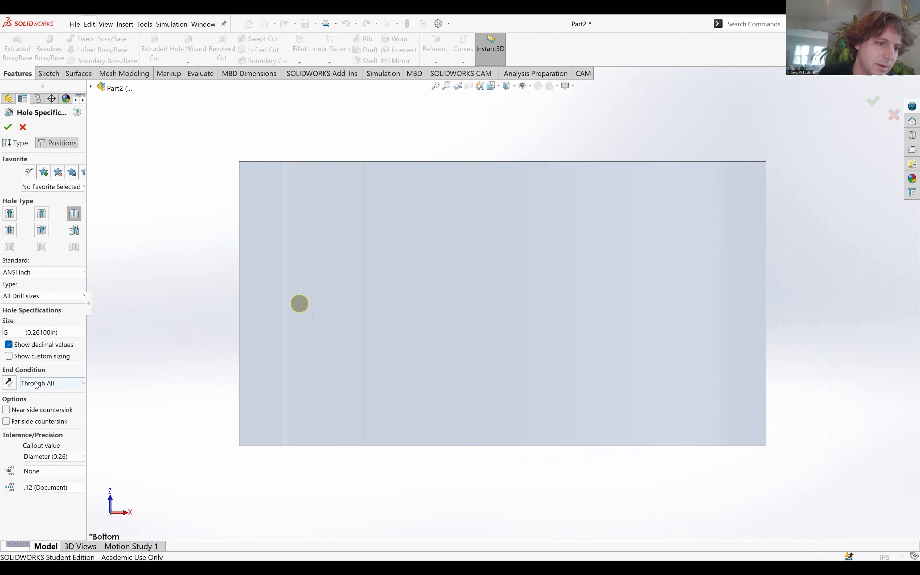
left_click(36, 385)
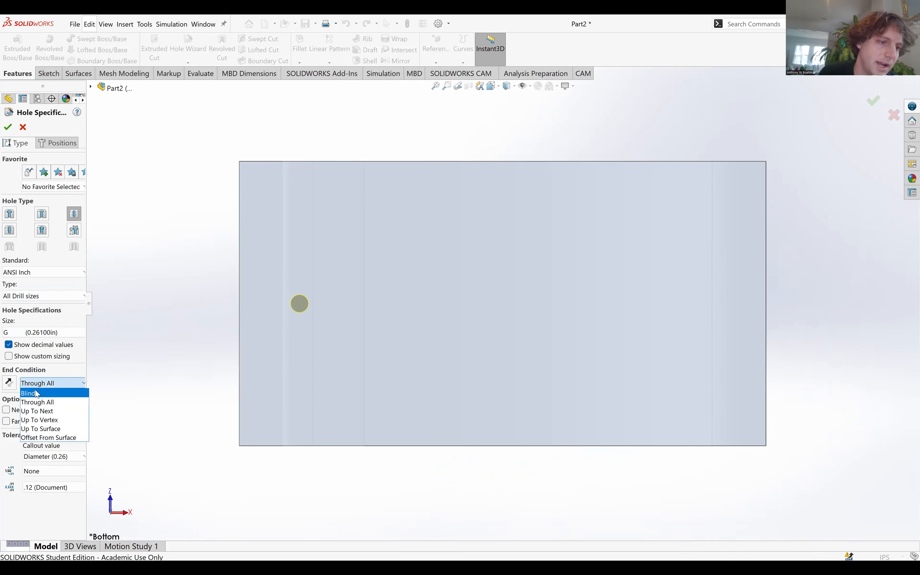
left_click(37, 394)
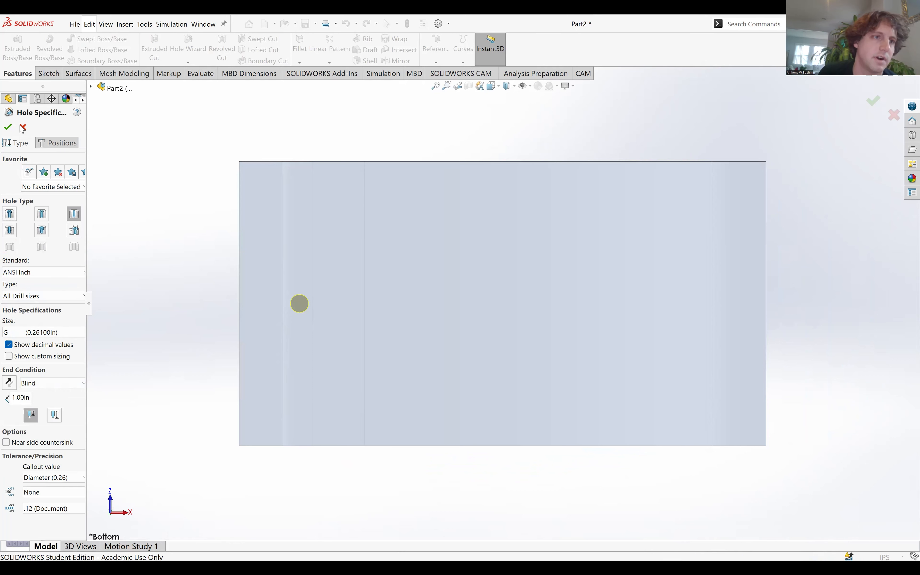
left_click(7, 127)
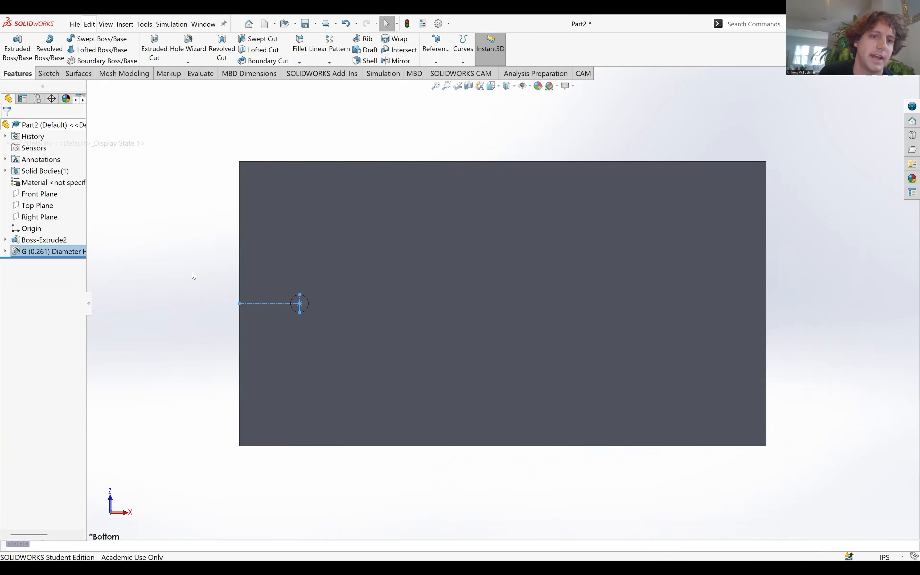
Start a new sketch on the weir's large flat upstream face.
middle_click_drag(194, 275, 305, 299)
scroll(305, 299, "up", 3)
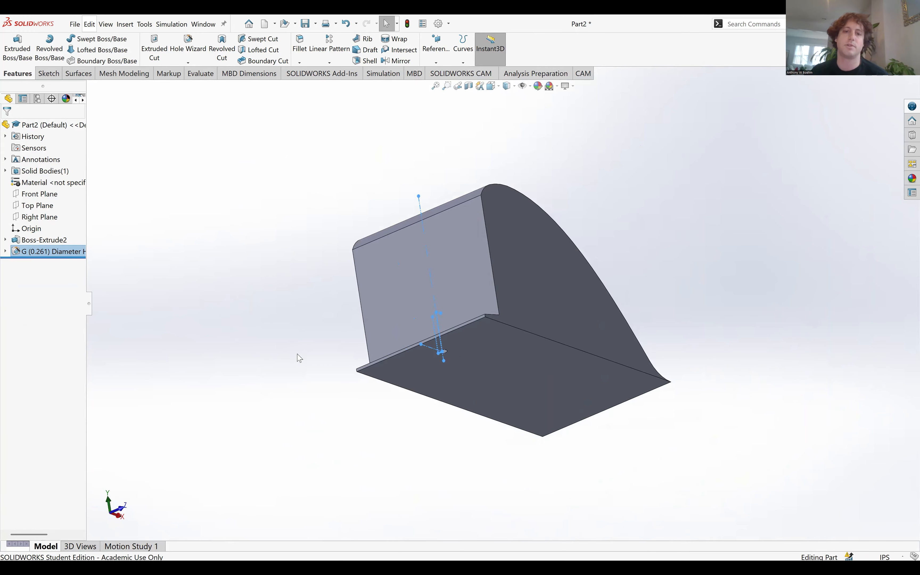
middle_click_drag(380, 338, 441, 266)
middle_click_drag(637, 180, 642, 271)
middle_click_drag(611, 363, 526, 384)
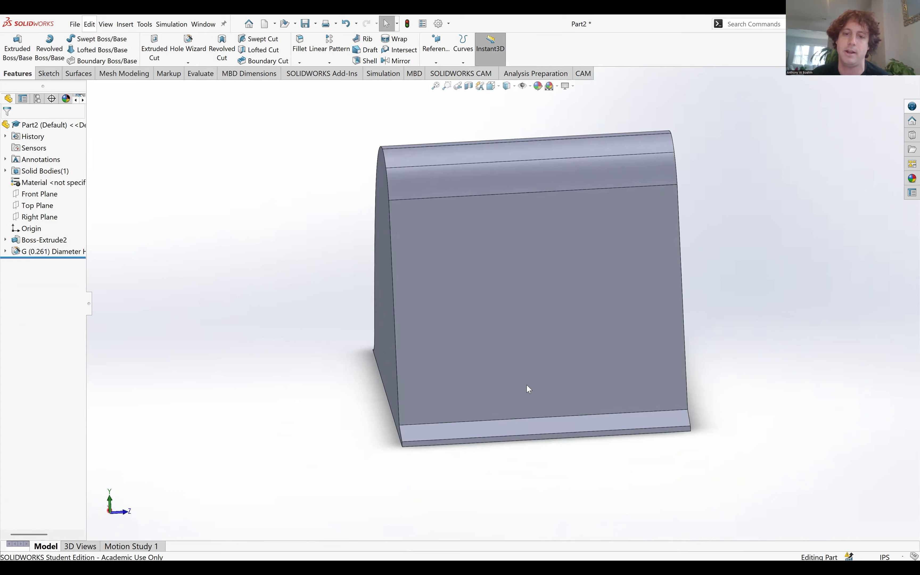
left_click(537, 359)
left_click(569, 343)
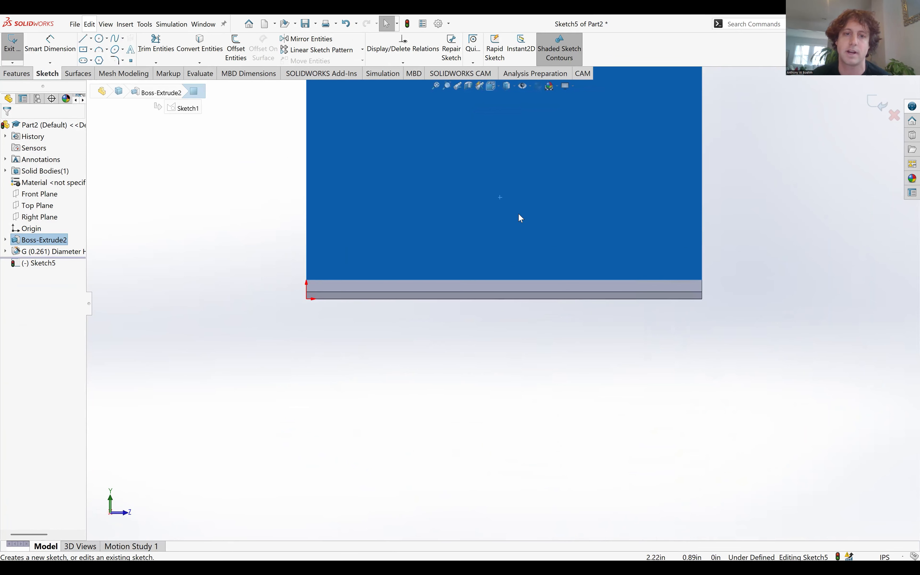
Draw a vertical centerline about 0.65 in long upward from the midpoint of the upstream face's lower edge.
left_click(92, 38)
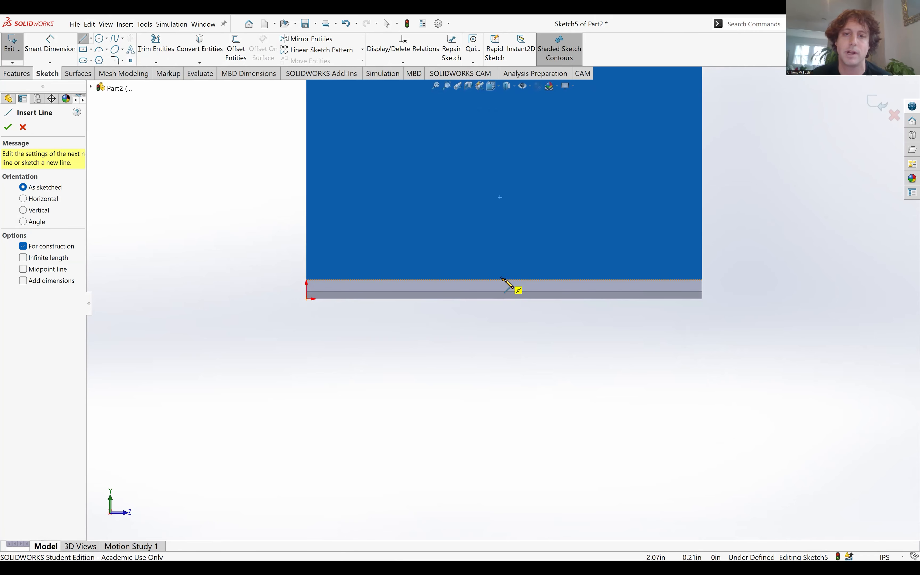
left_click(504, 280)
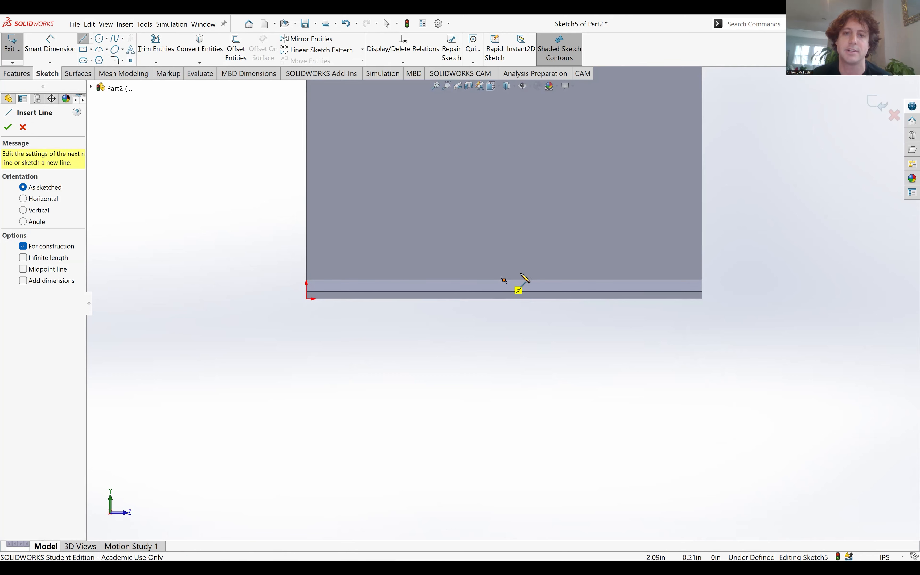
left_click(505, 218)
key("Escape")
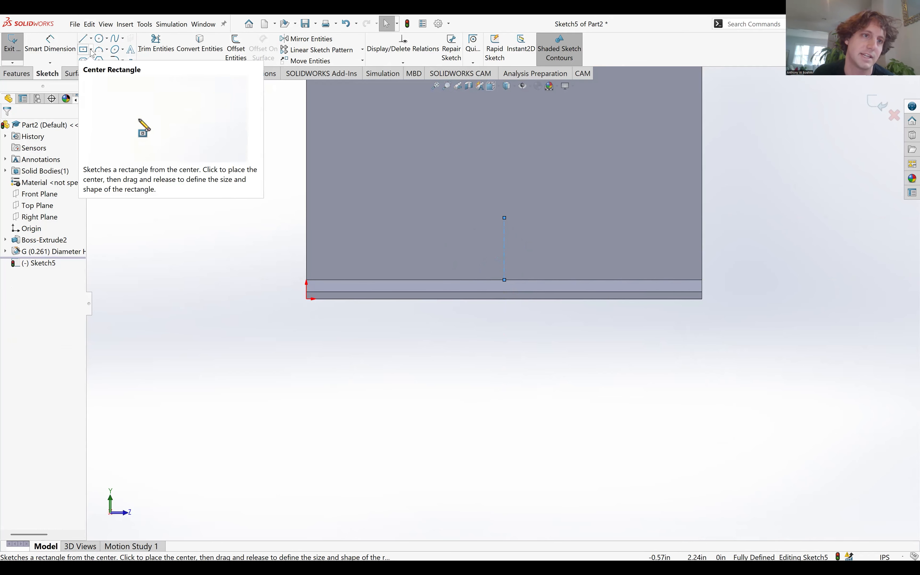
Sketch a center rectangle about 1.16 by 1.29 in around the centerline's upper endpoint, its lower side on the face's bottom edge.
left_click(91, 50)
left_click(114, 73)
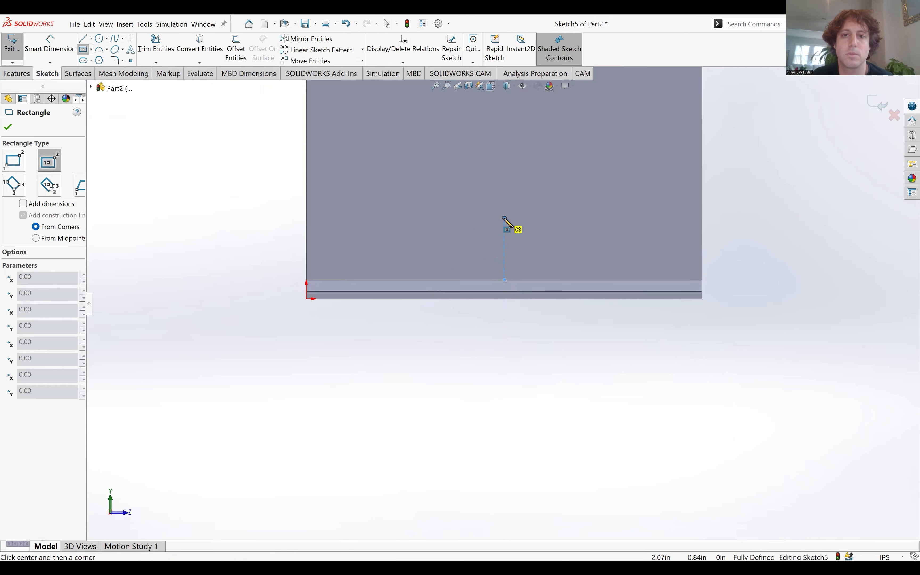
left_click(504, 219)
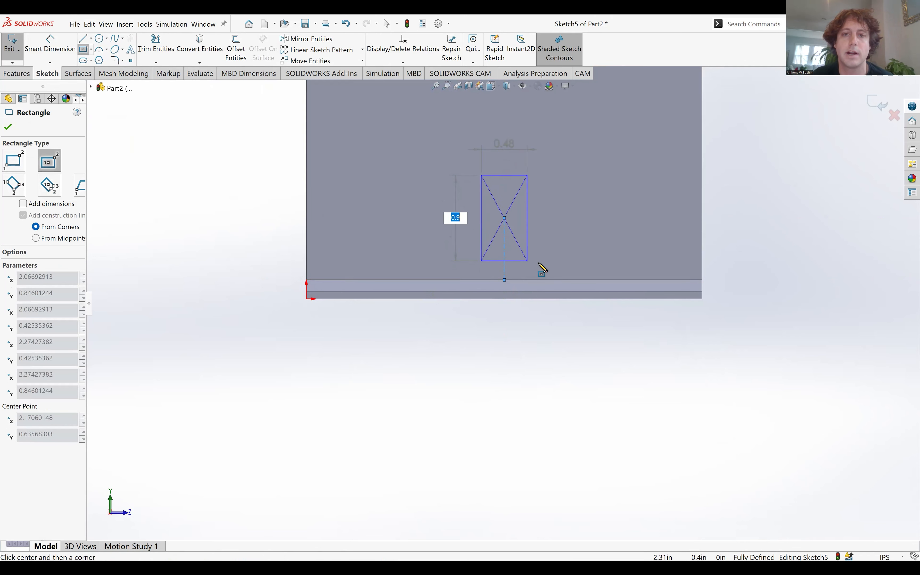
left_click(561, 282)
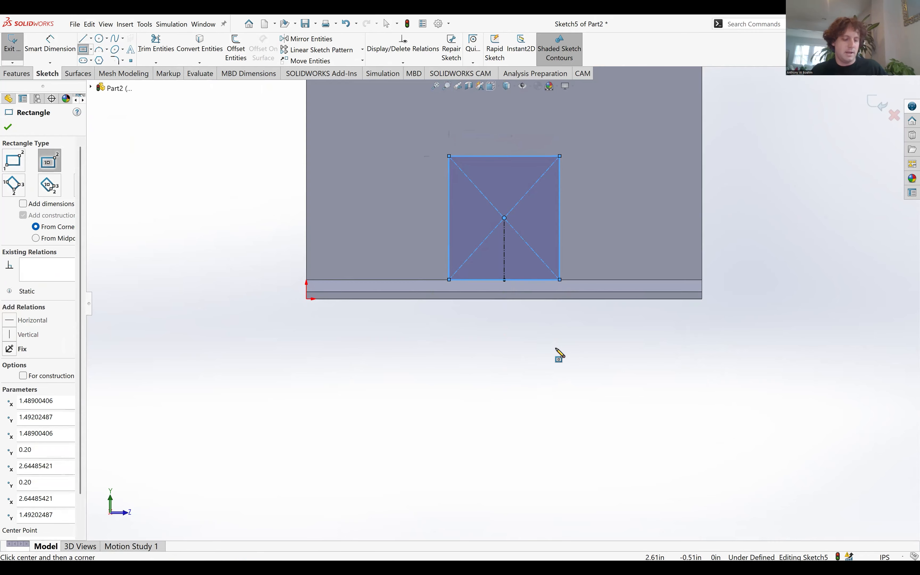
key("Escape")
Dimension the rectangle's width as 0.45 in.
left_click(50, 44)
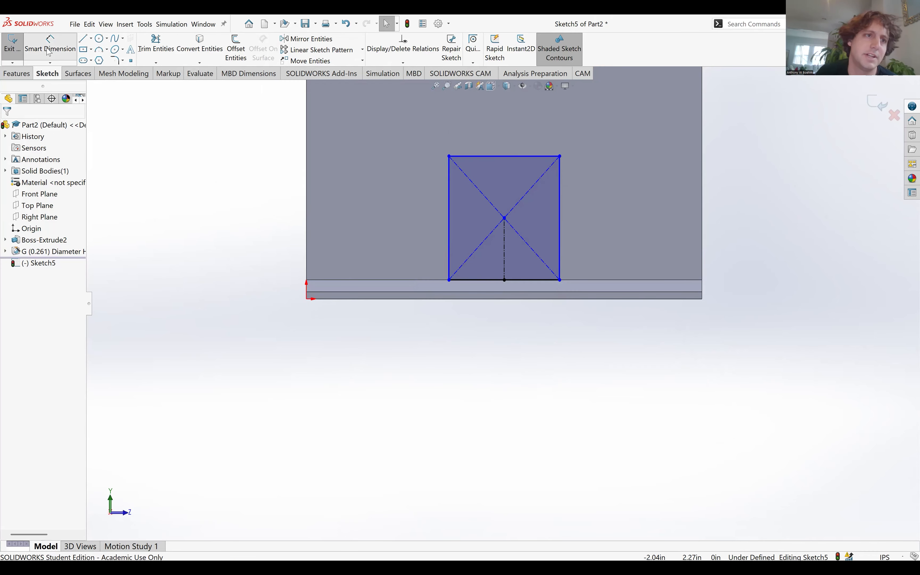
left_click(512, 157)
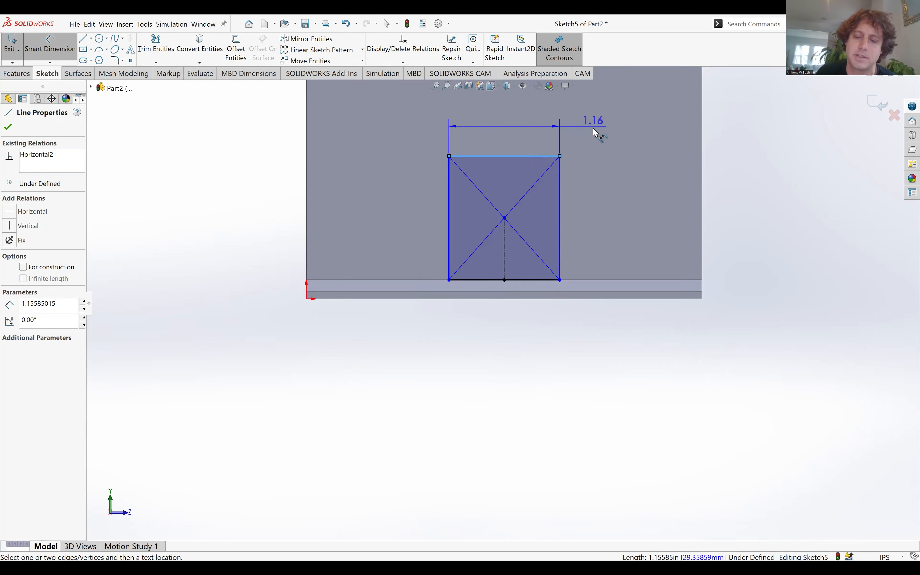
left_click(593, 129)
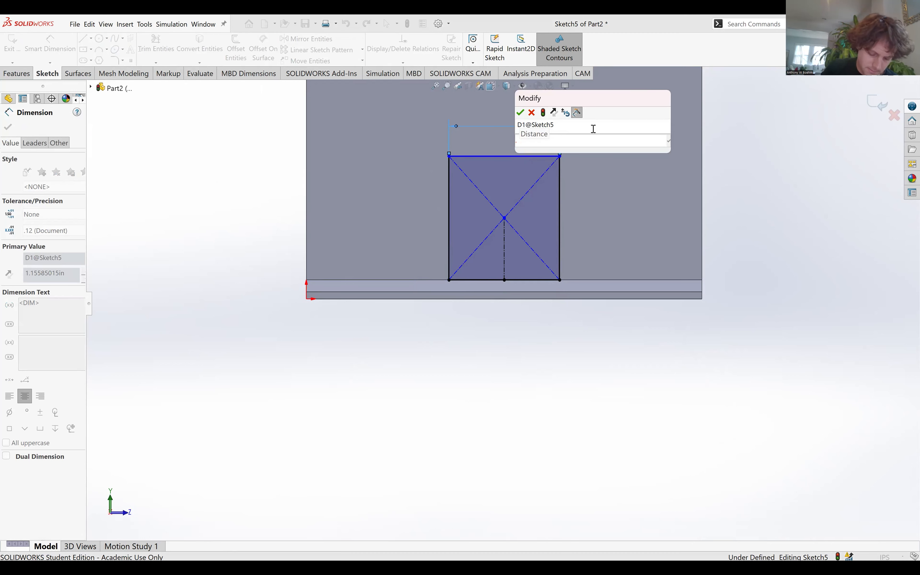
type(".45")
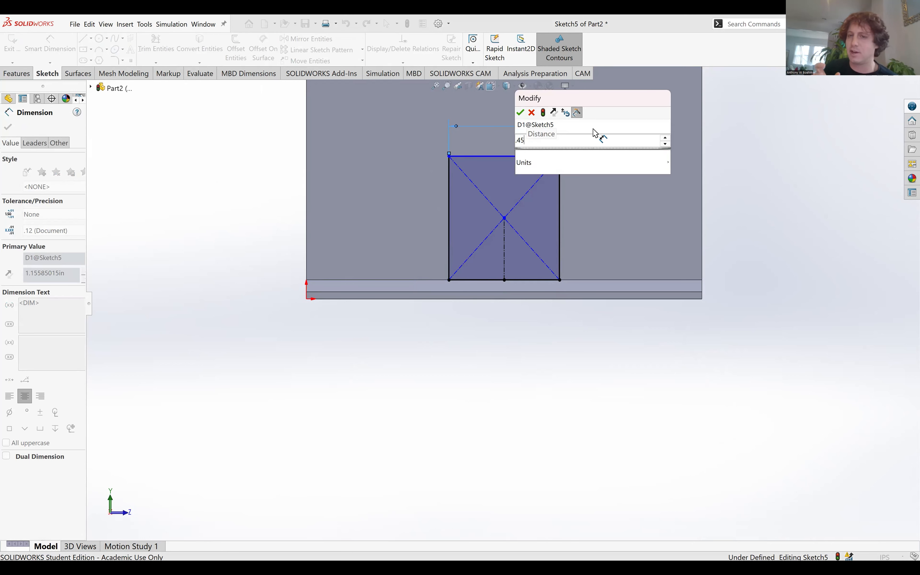
key("Return")
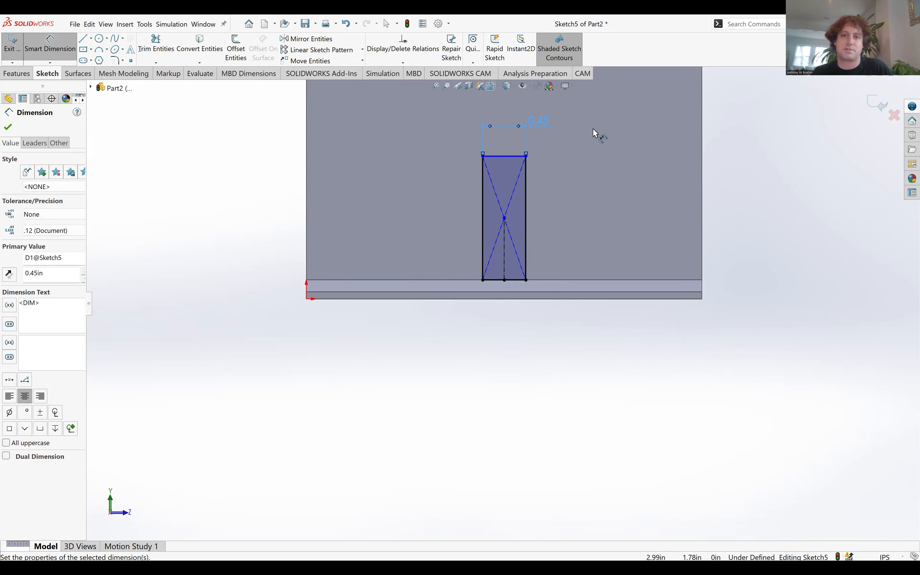
Dimension the rectangle's height as 0.3 in and close the sketch on the upstream face.
left_click(526, 207)
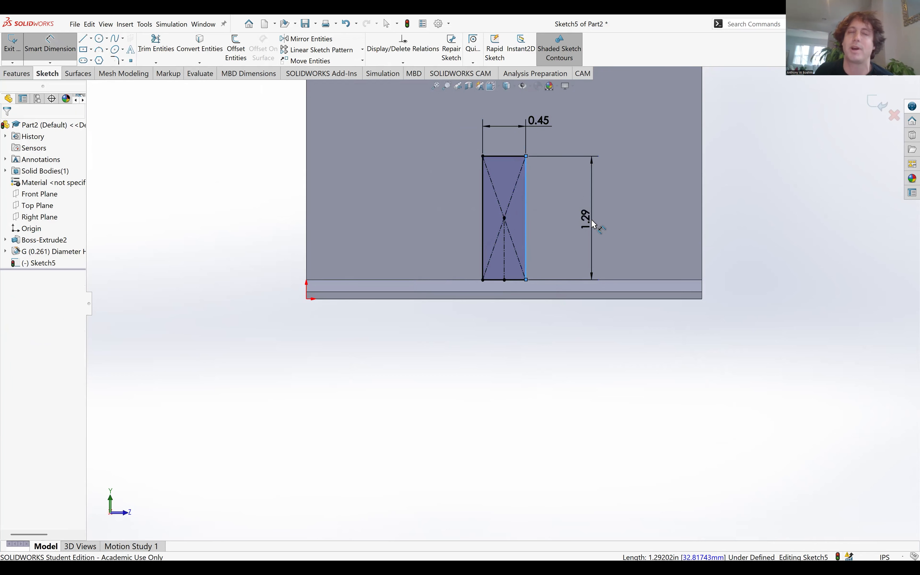
left_click(595, 225)
double_click(594, 224)
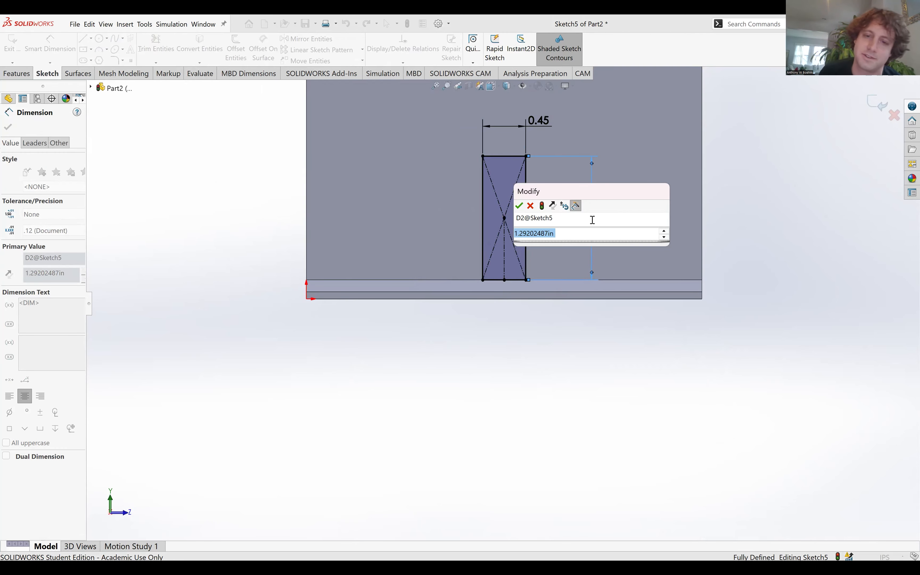
key("BackSpace")
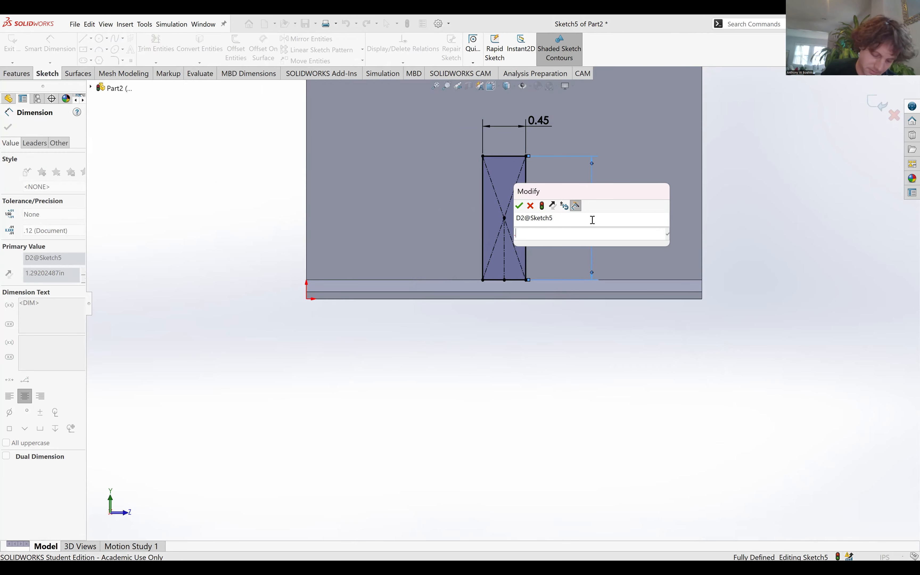
type("0.3")
key("Return")
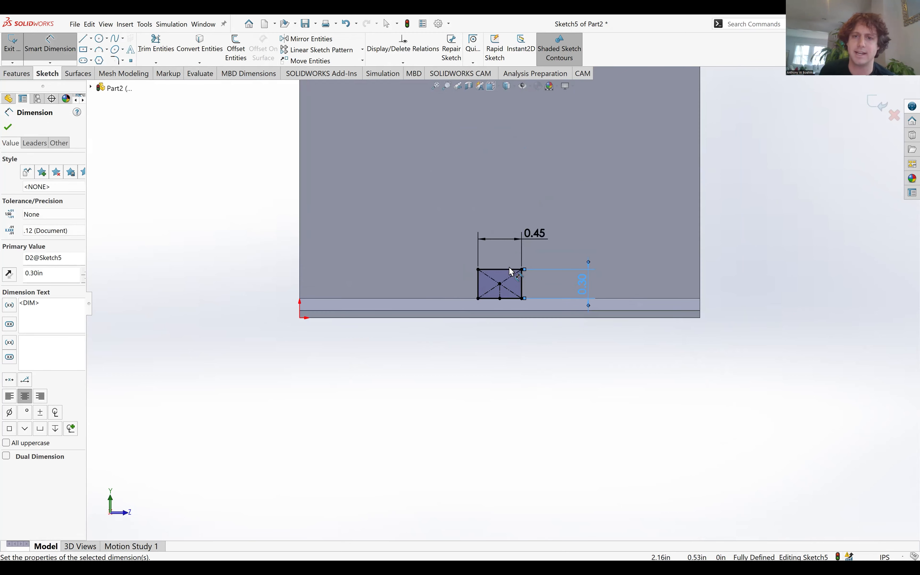
middle_click_drag(510, 272, 549, 294)
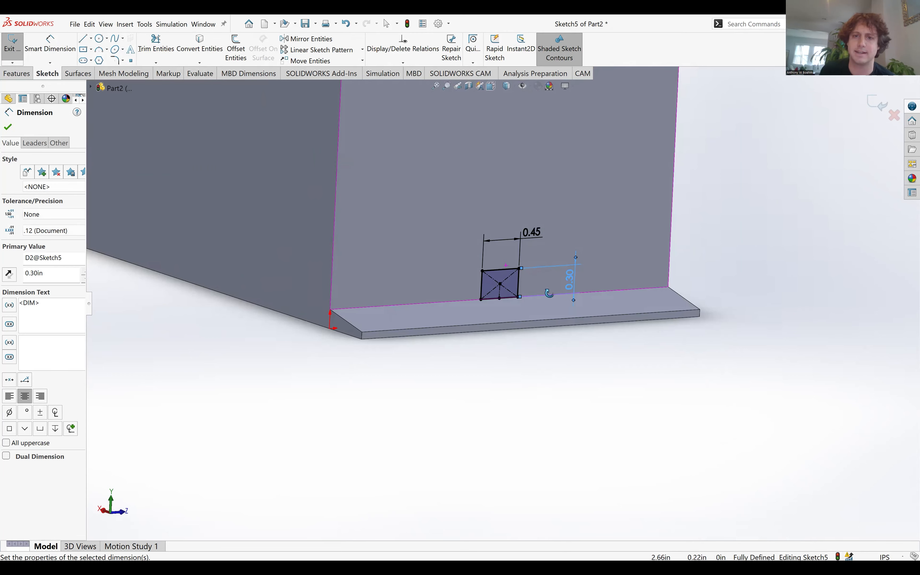
left_click(882, 103)
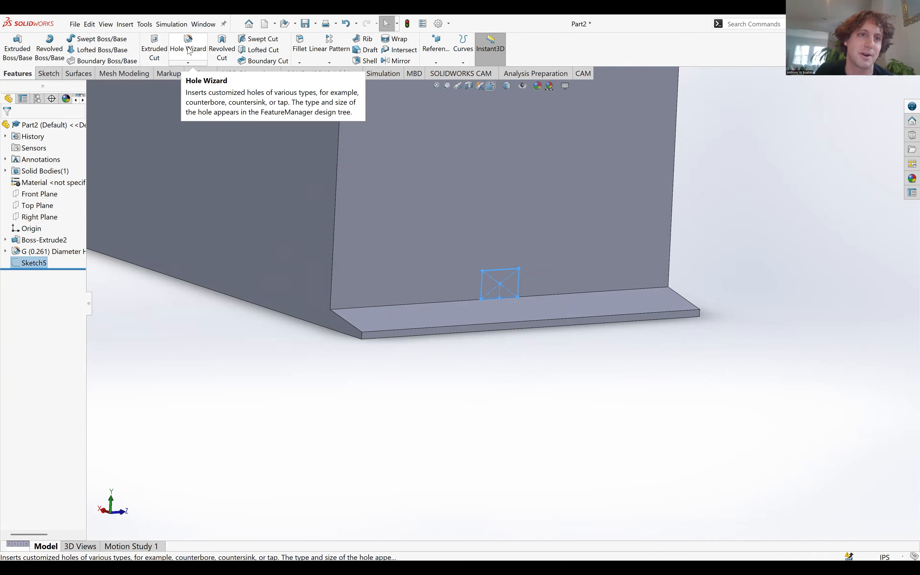
Start an extruded cut from the rectangle sketch with a Blind end condition and a depth of 1 in.
left_click(162, 49)
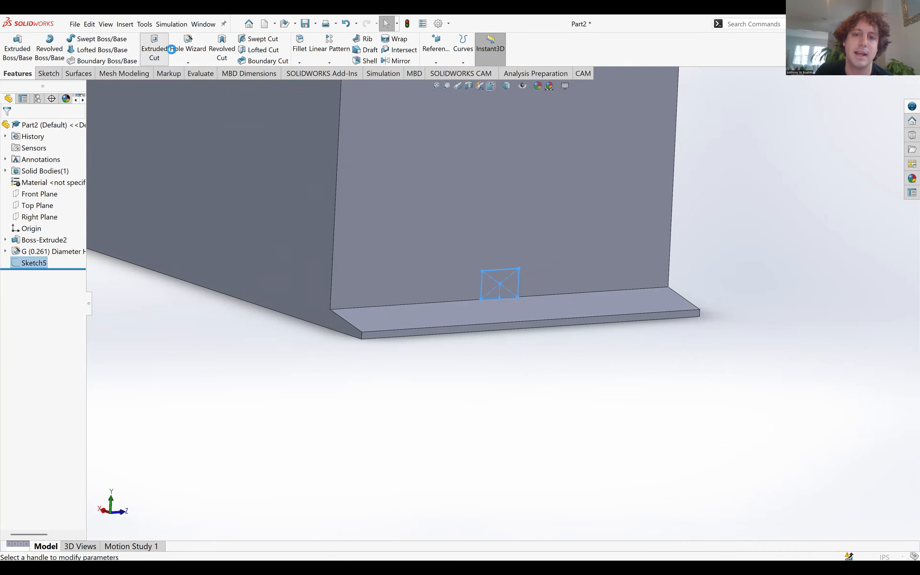
middle_click_drag(413, 247, 413, 187)
left_click(42, 183)
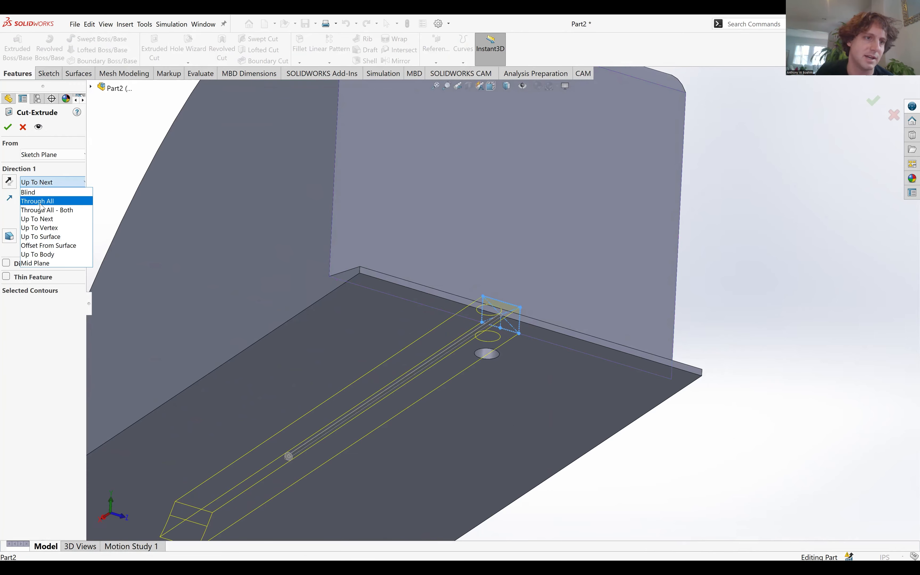
left_click(42, 193)
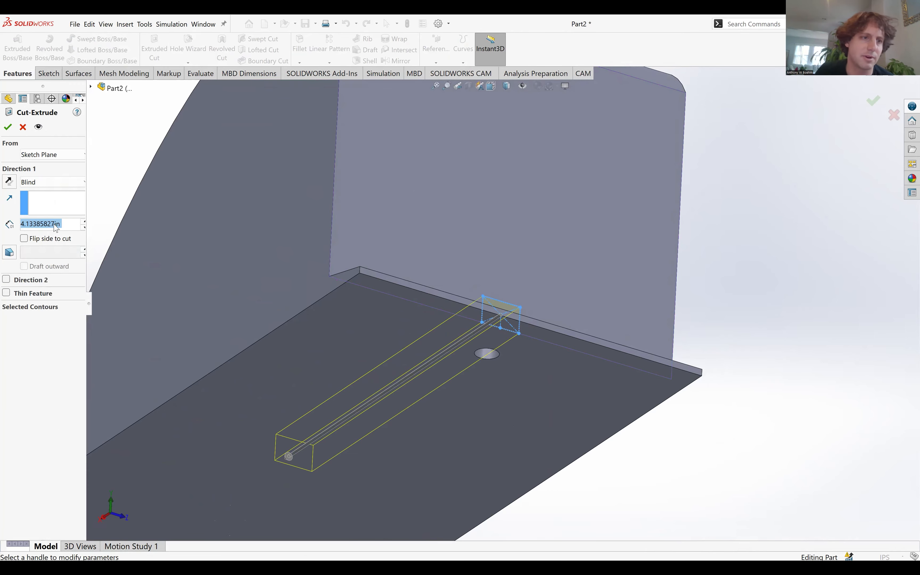
left_click(61, 224)
double_click(32, 220)
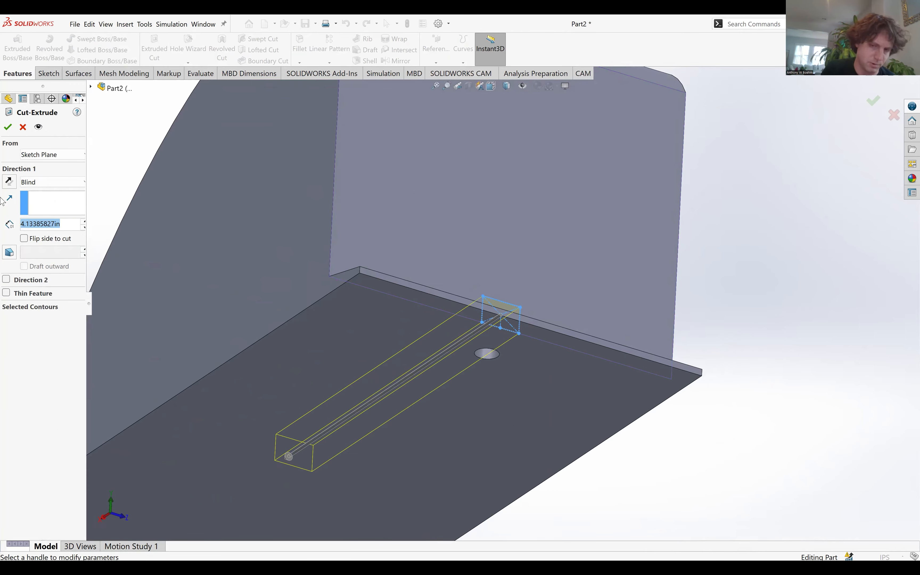
type("2")
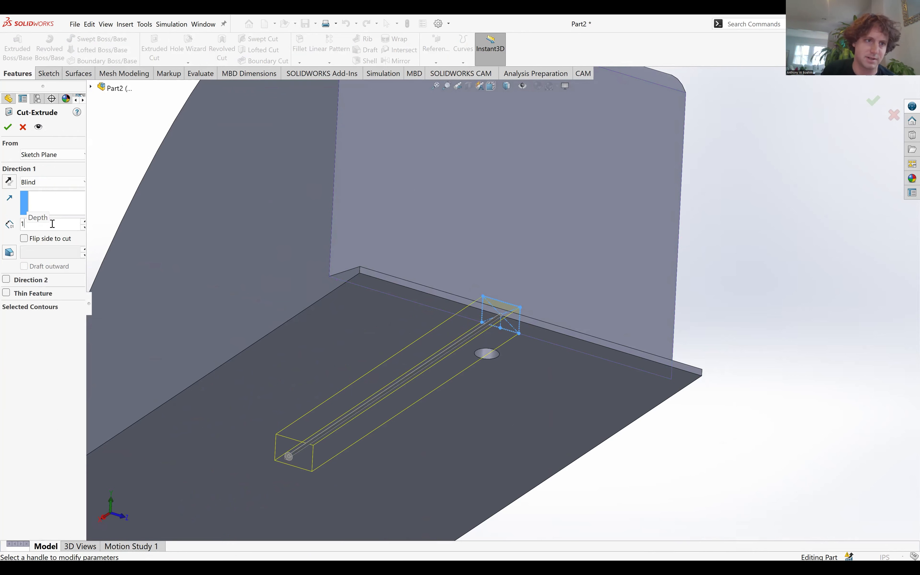
key("Return")
Set the rectangular cut's depth to 0.75 in and complete the extruded cut.
middle_click_drag(723, 400, 717, 452)
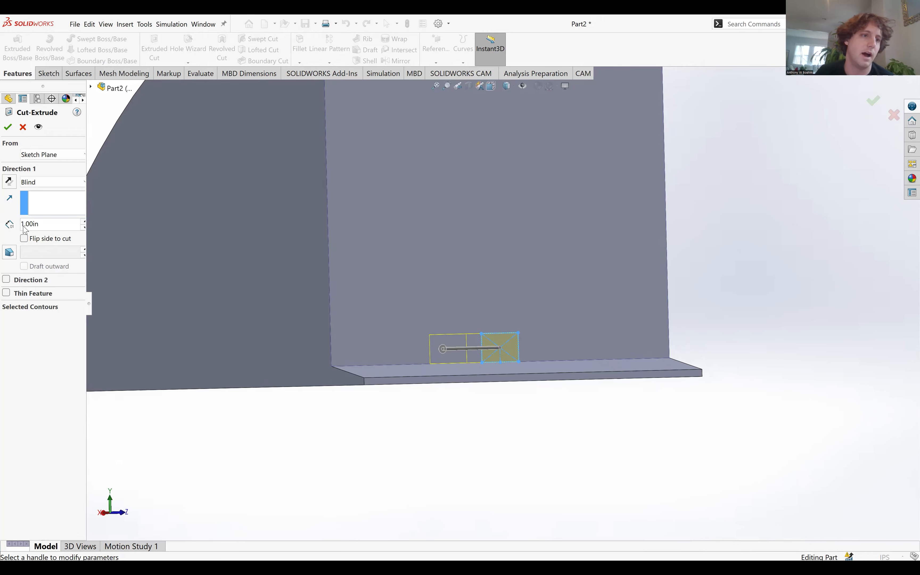
left_click_drag(39, 224, 4, 223)
key("BackSpace")
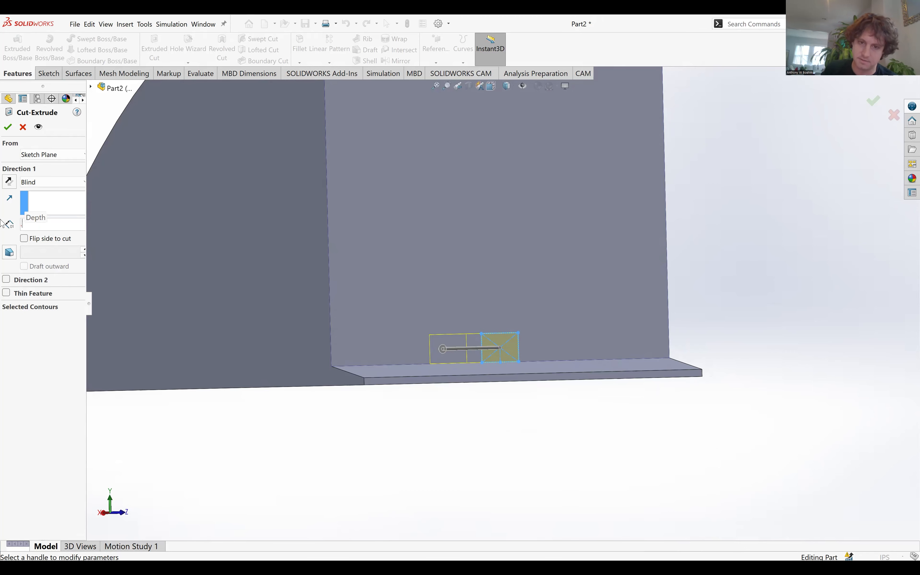
type("0.75in")
middle_click_drag(483, 330, 474, 384)
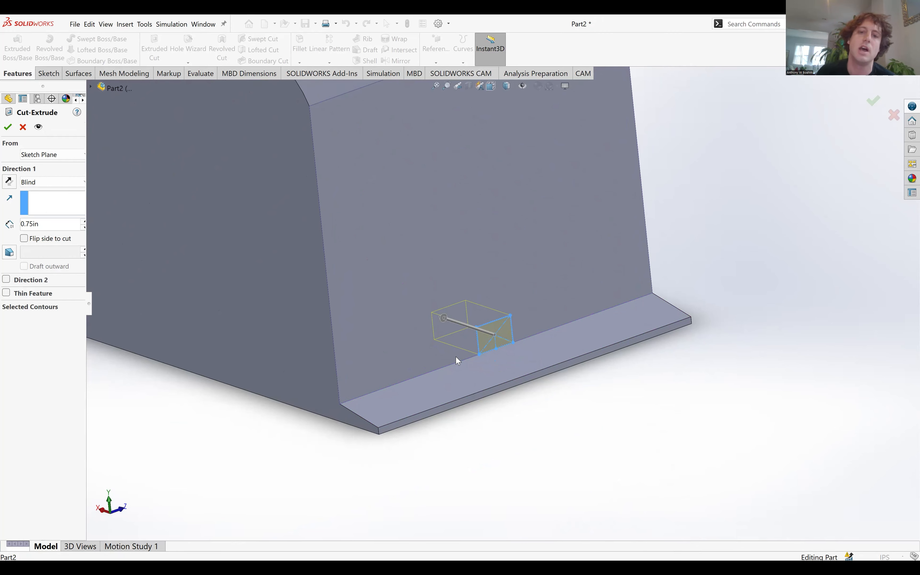
left_click(7, 128)
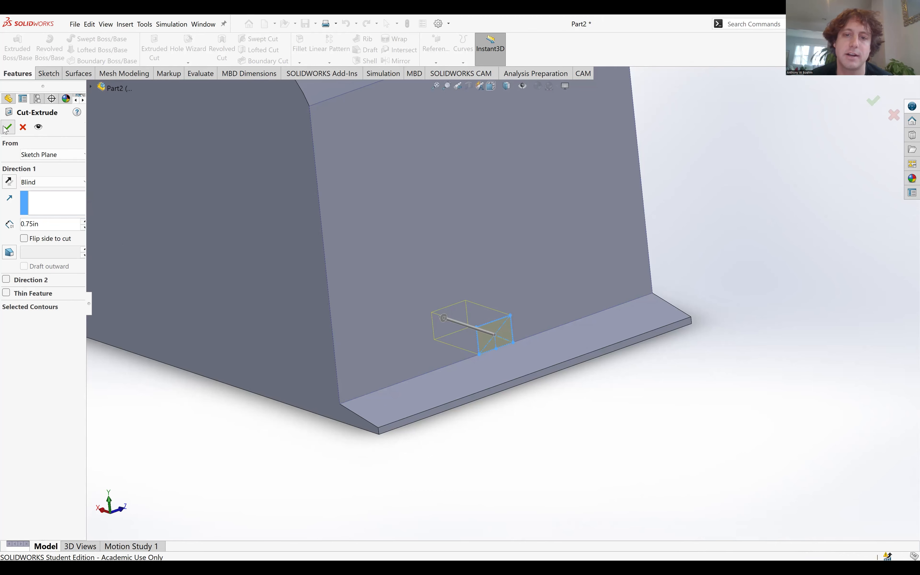
Save the part, including under the new name "Weir for video_1" as a SOLIDWORKS Part in the New civil fluids lab folder.
middle_click_drag(513, 370, 511, 434)
scroll(537, 359, "up", 3)
middle_click_drag(529, 350, 552, 346)
middle_click_drag(596, 288, 530, 363)
left_click(305, 24)
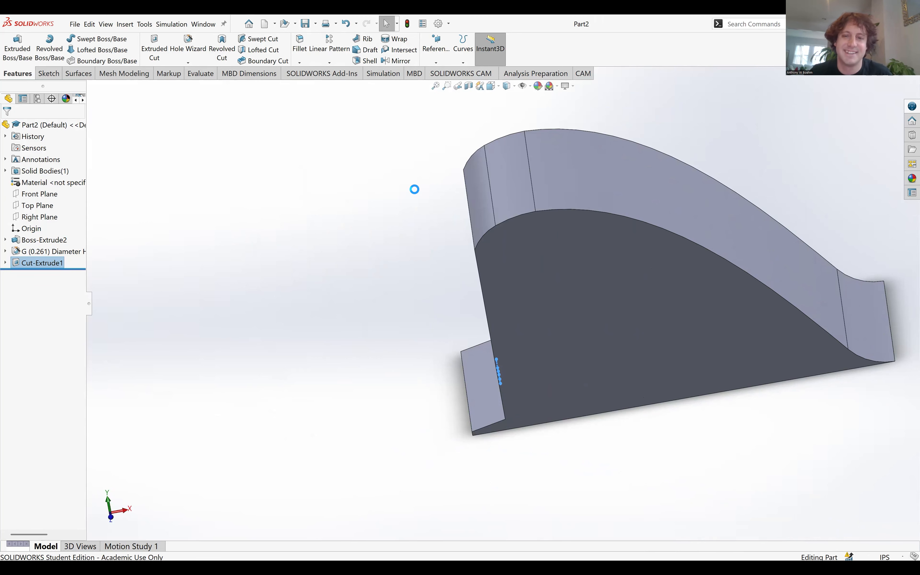
type("W")
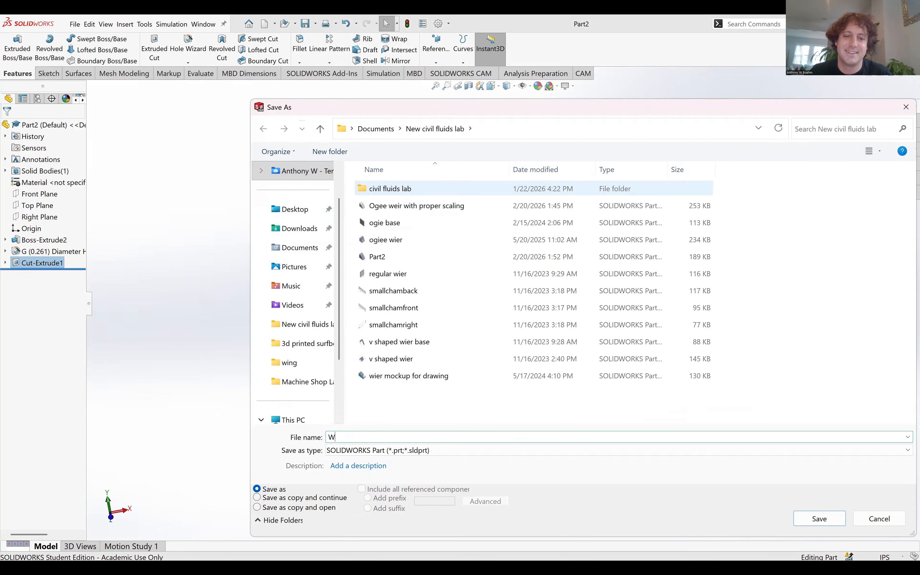
type("eir for video")
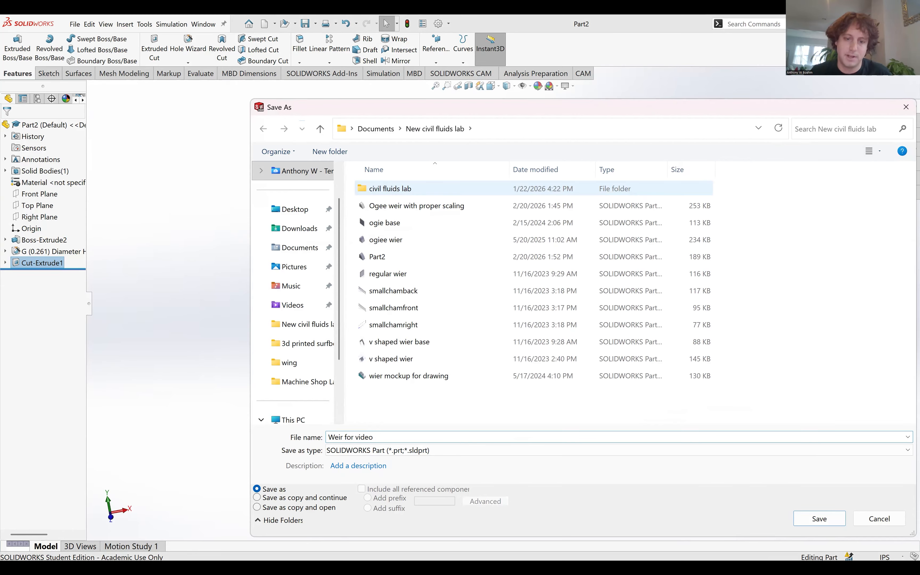
type("_1")
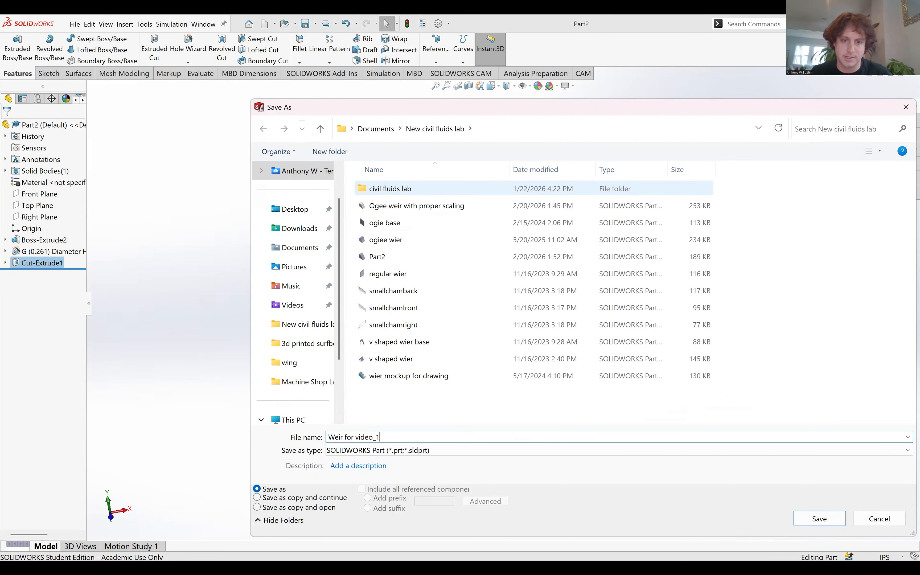
left_click(822, 518)
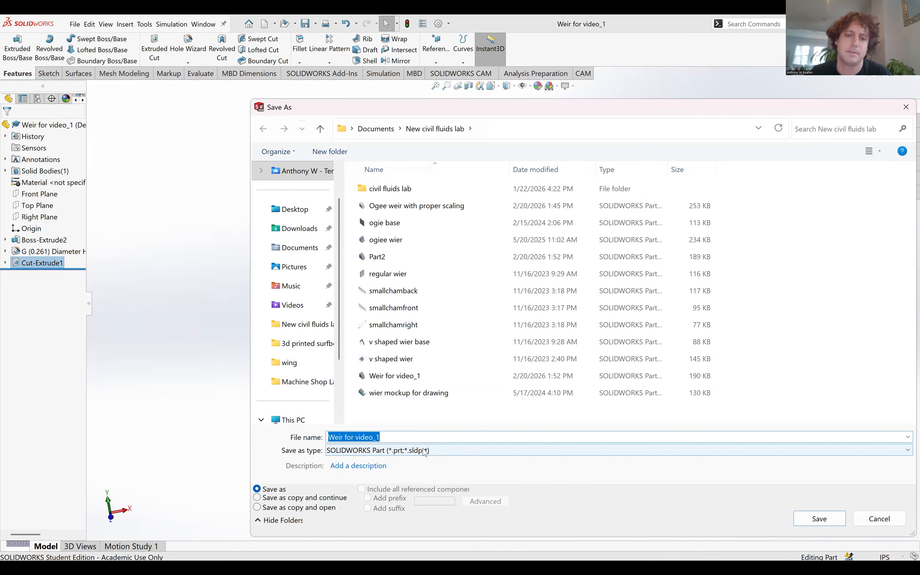
Export all bodies of the weir as an STL file named "Weir for video_1" in the same folder.
left_click(425, 452)
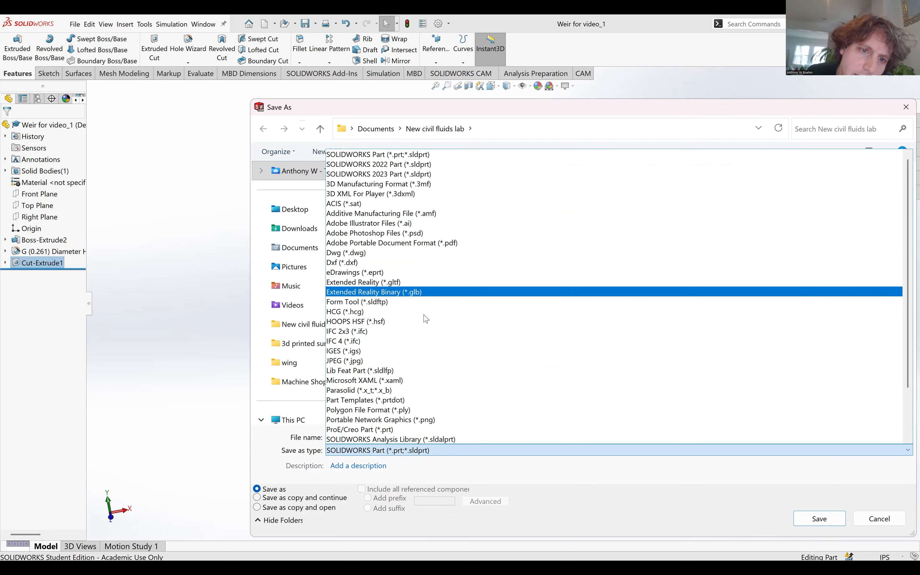
scroll(425, 357, "down", 2)
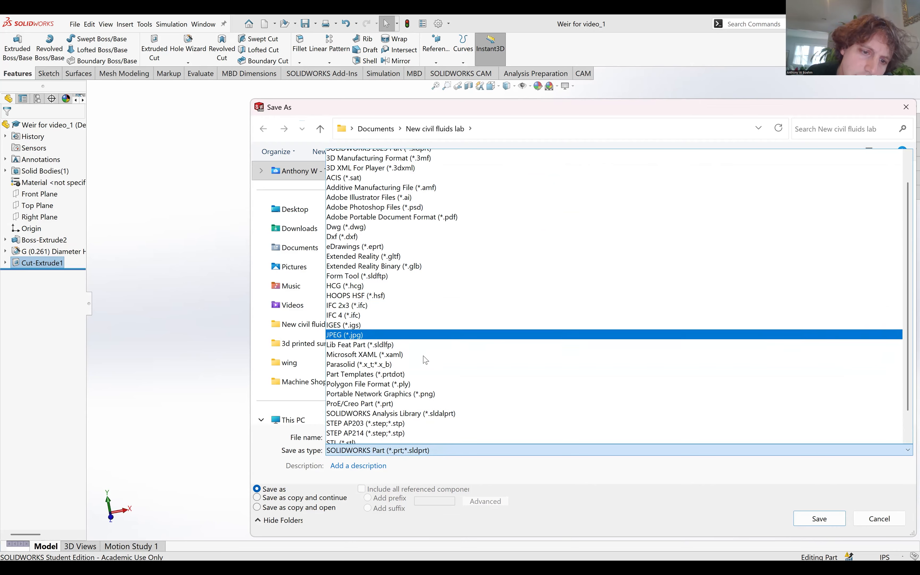
left_click(425, 411)
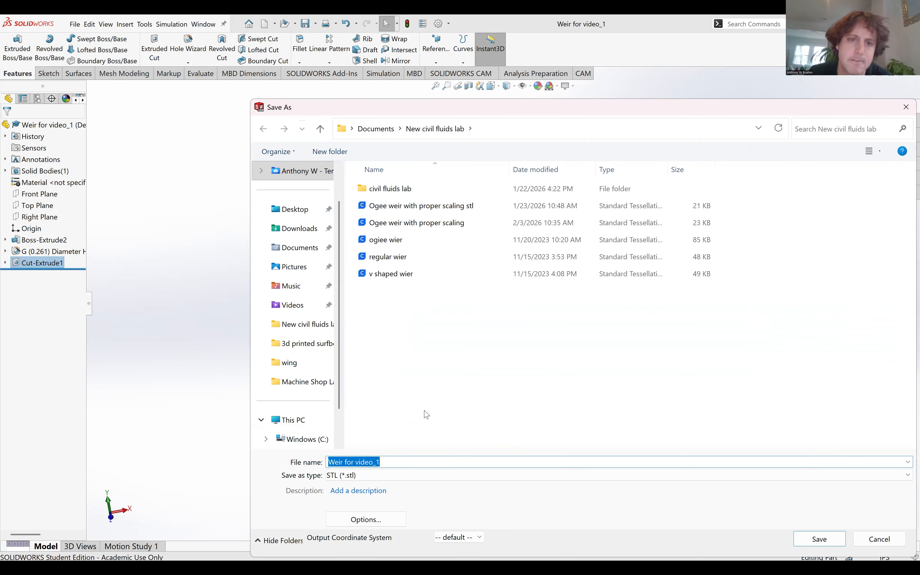
left_click(817, 539)
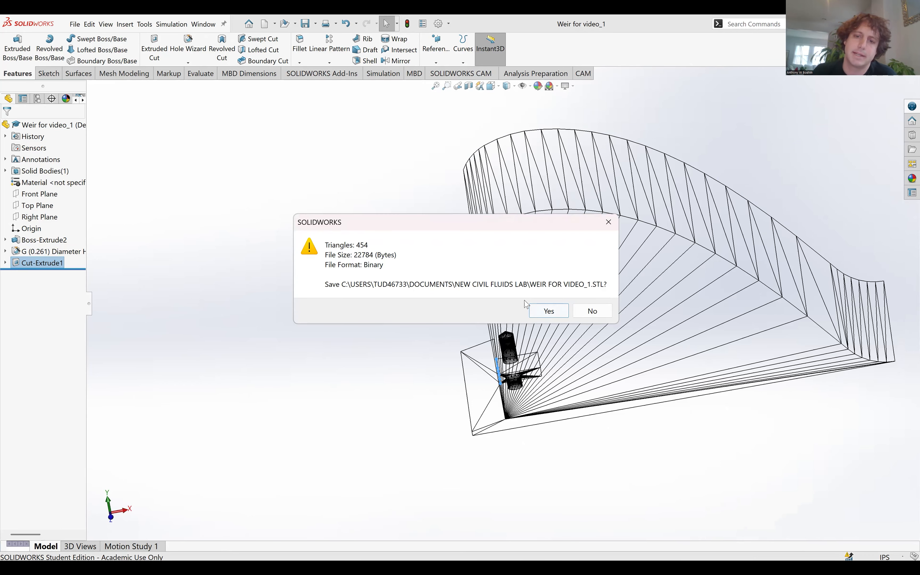
left_click(537, 310)
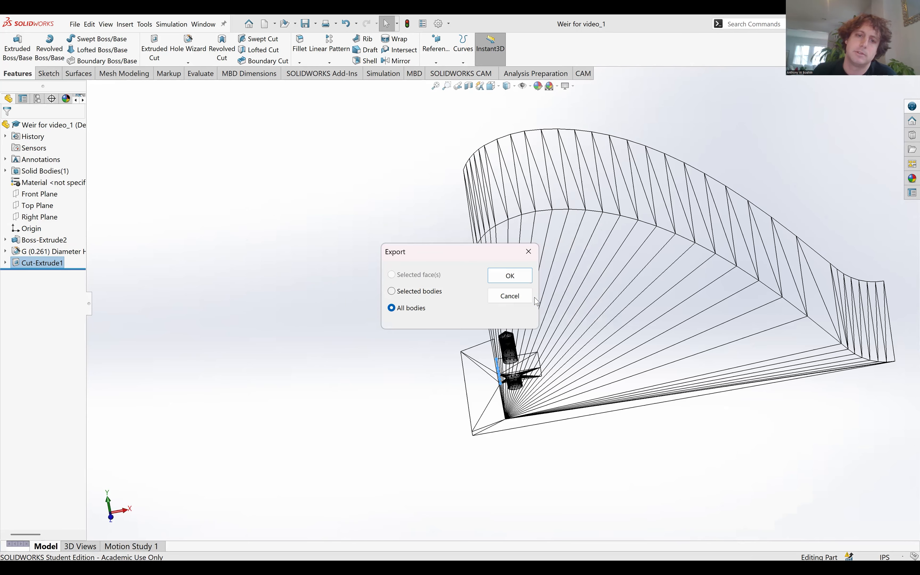
left_click(509, 277)
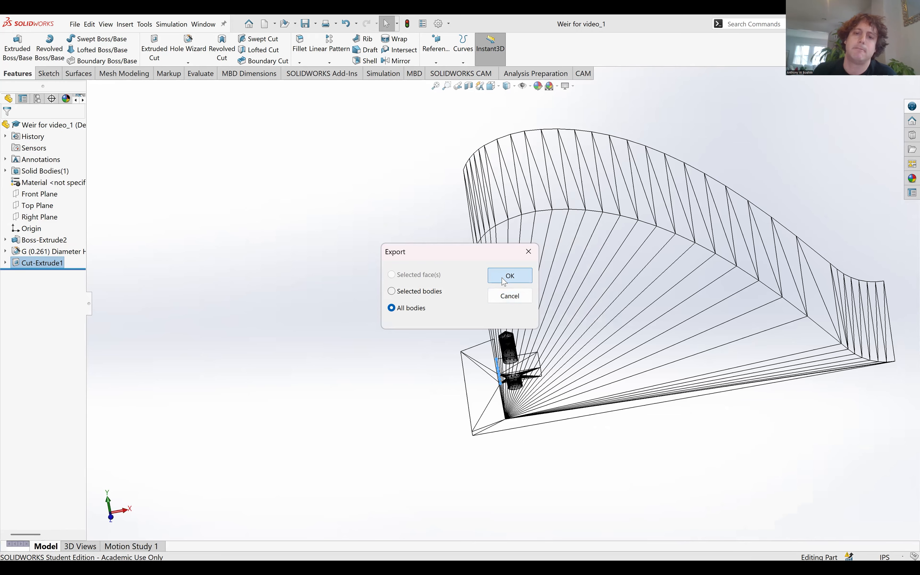